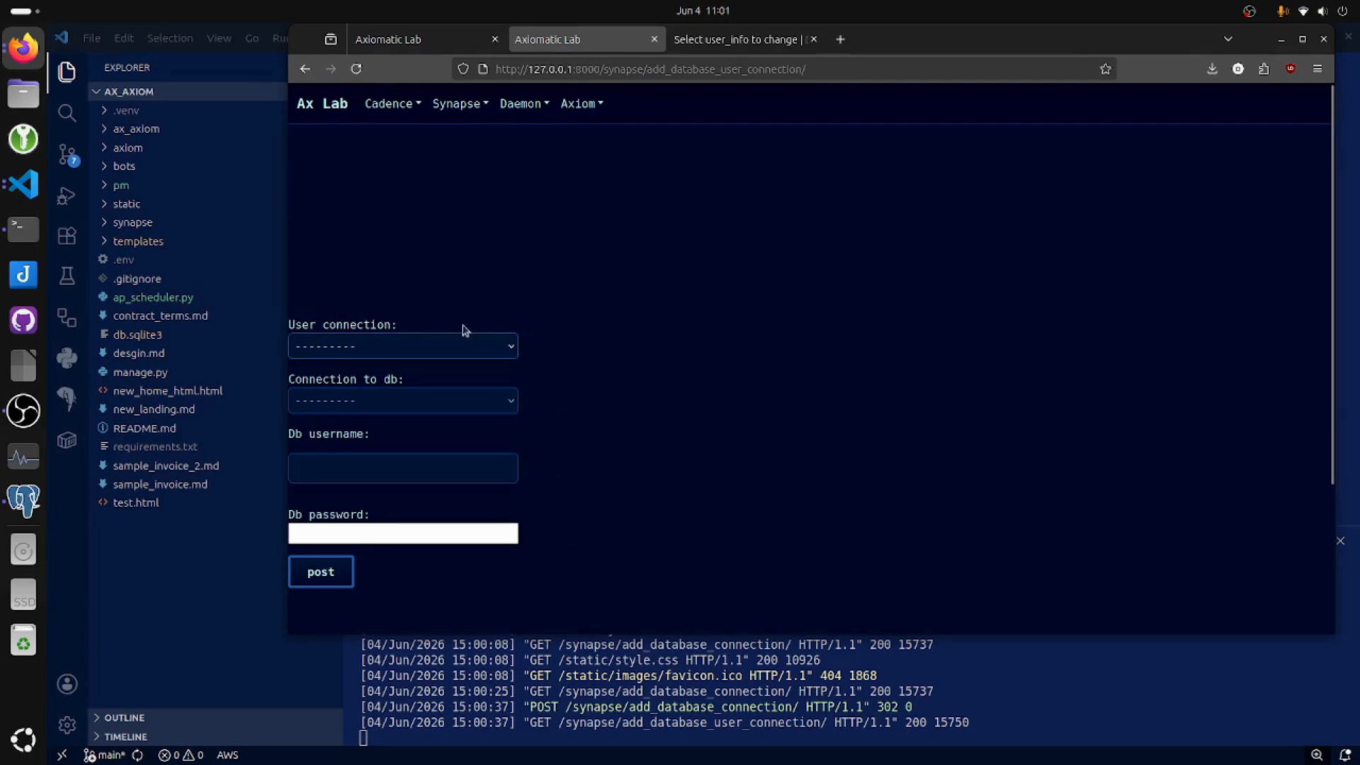
Set the user connection to user_info object (1), the database to database_connection object (1), and the database username to r.
left_click(449, 341)
left_click(312, 389)
left_click(303, 402)
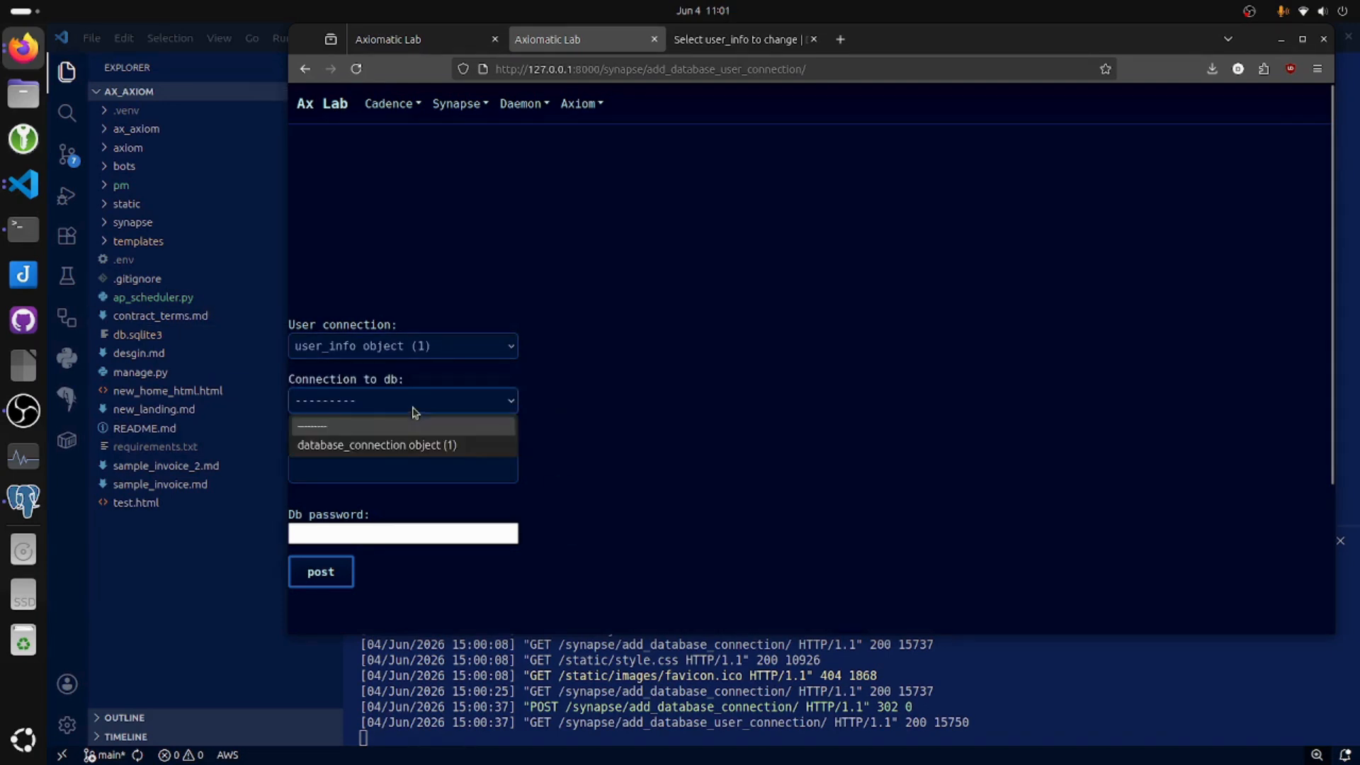
left_click(380, 447)
left_click(346, 466)
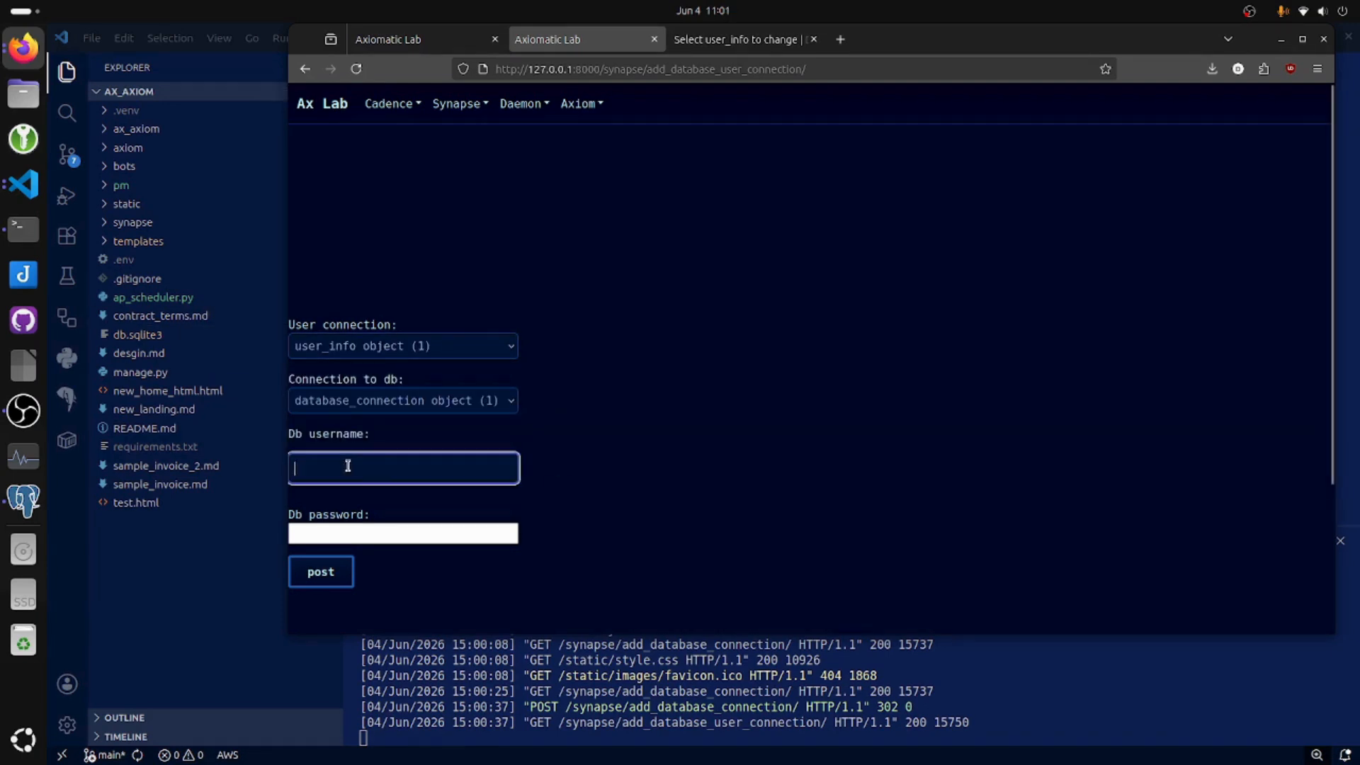
type("r")
Fill in the database password and post the database user connection.
left_click(341, 573)
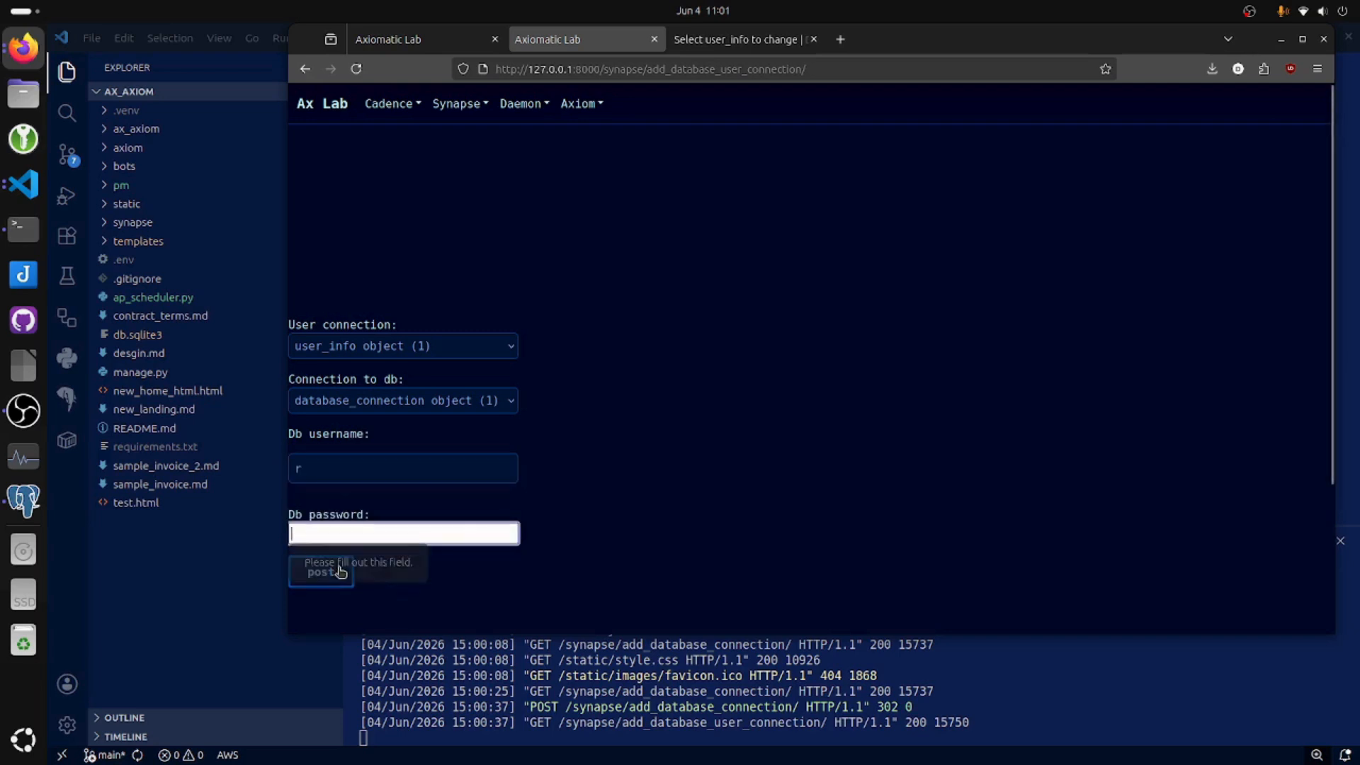
type("r")
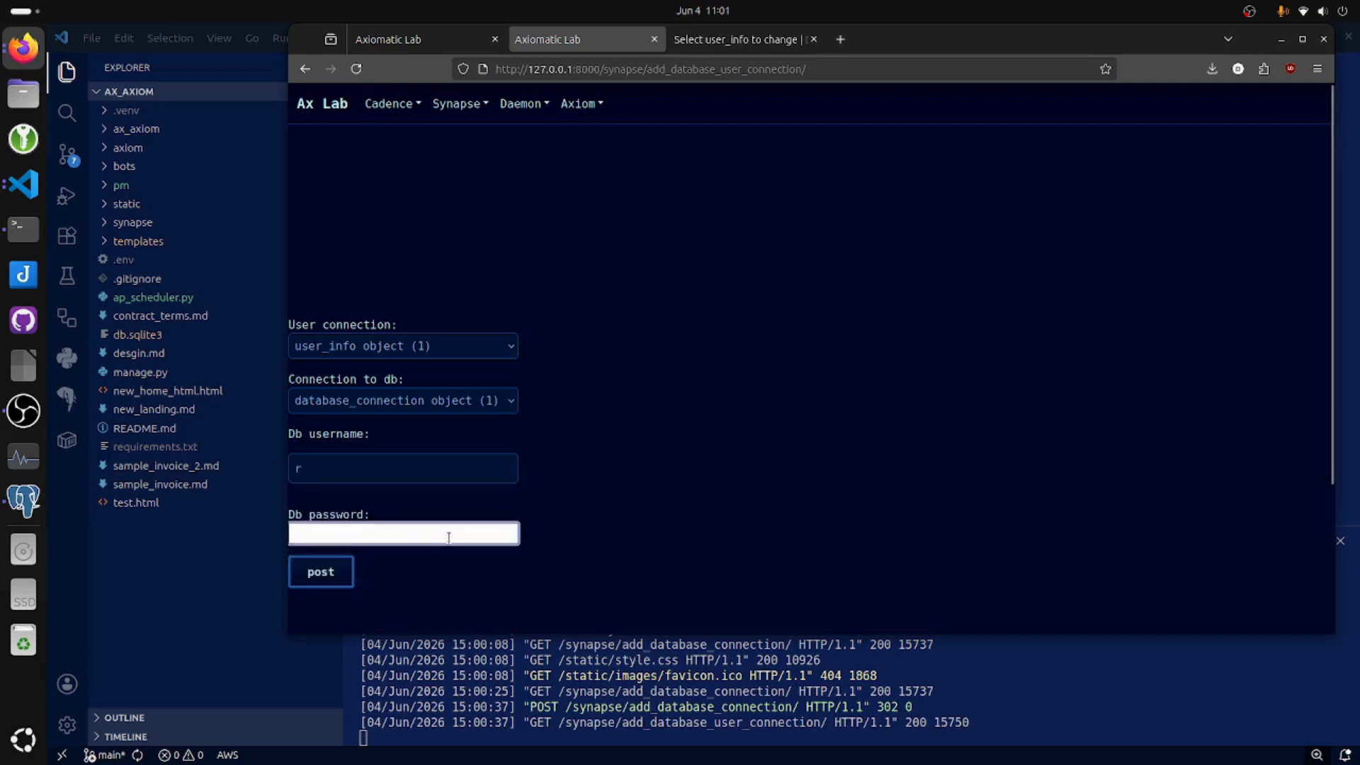
left_click(326, 570)
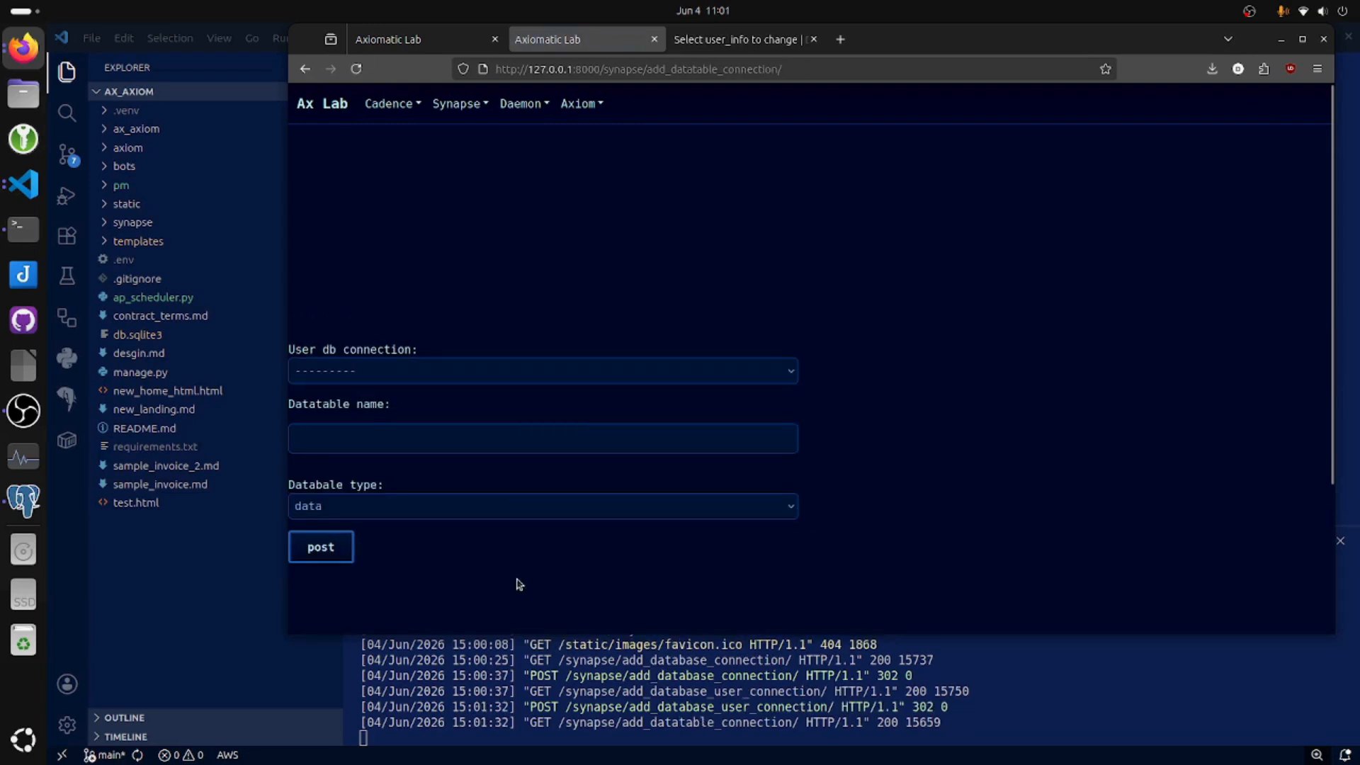
In the datatable connection form, choose the local_db.sqlite3 user database connection and set the datatable name to testing.
left_click(381, 375)
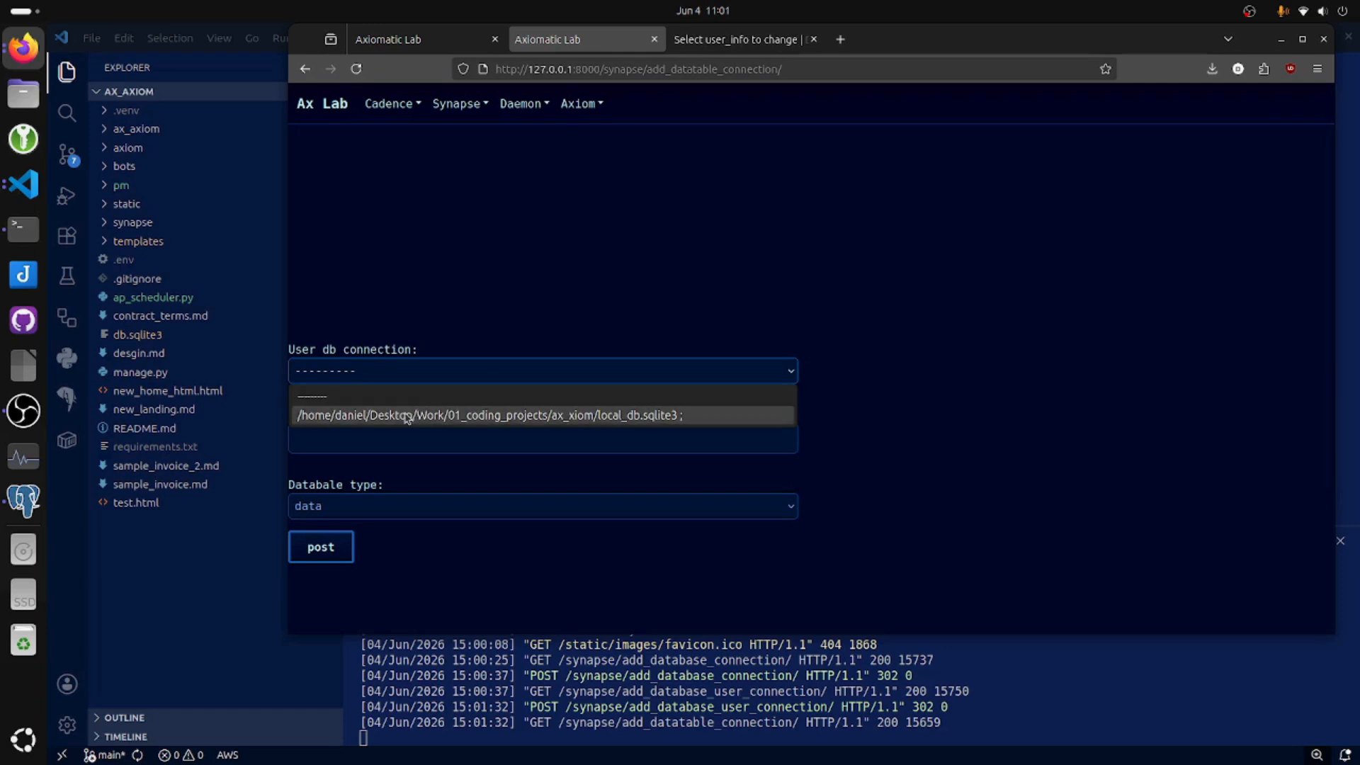
left_click(407, 416)
left_click(387, 438)
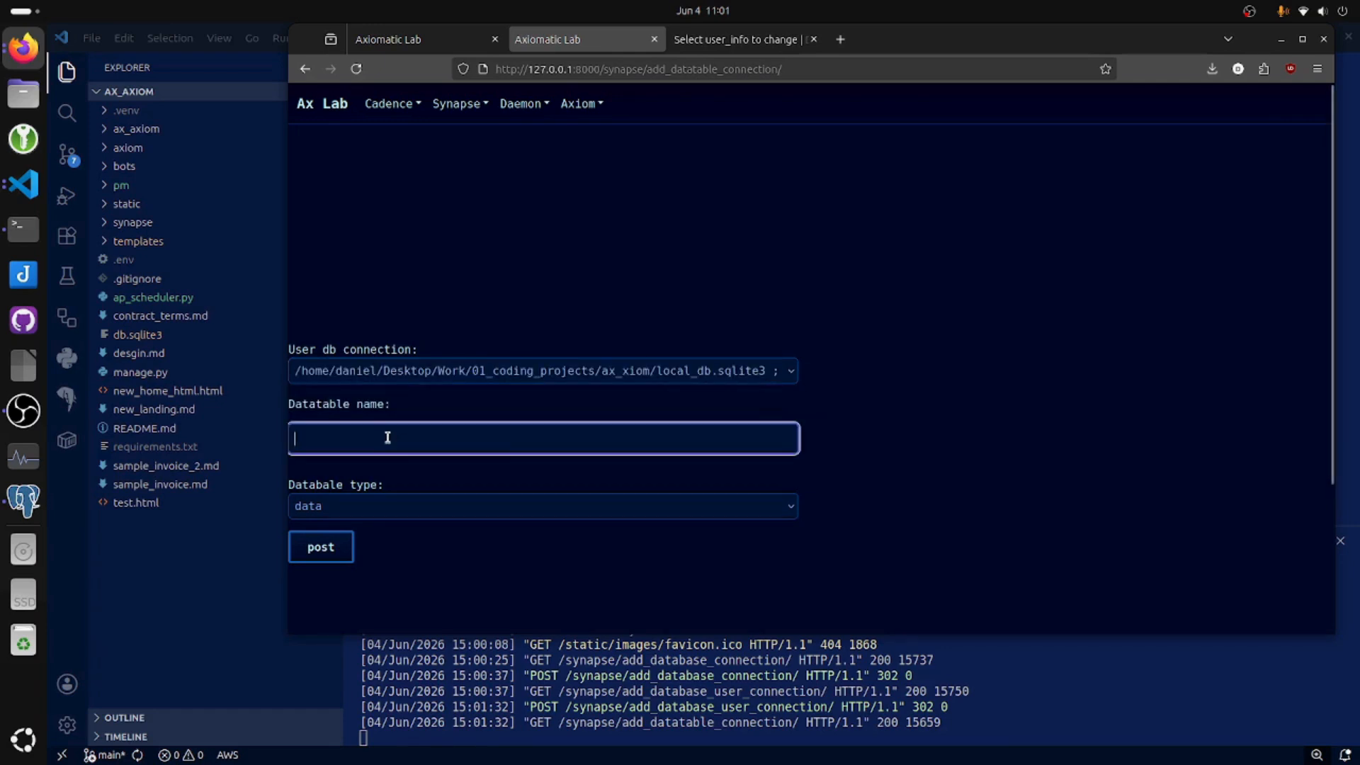
left_click(386, 438)
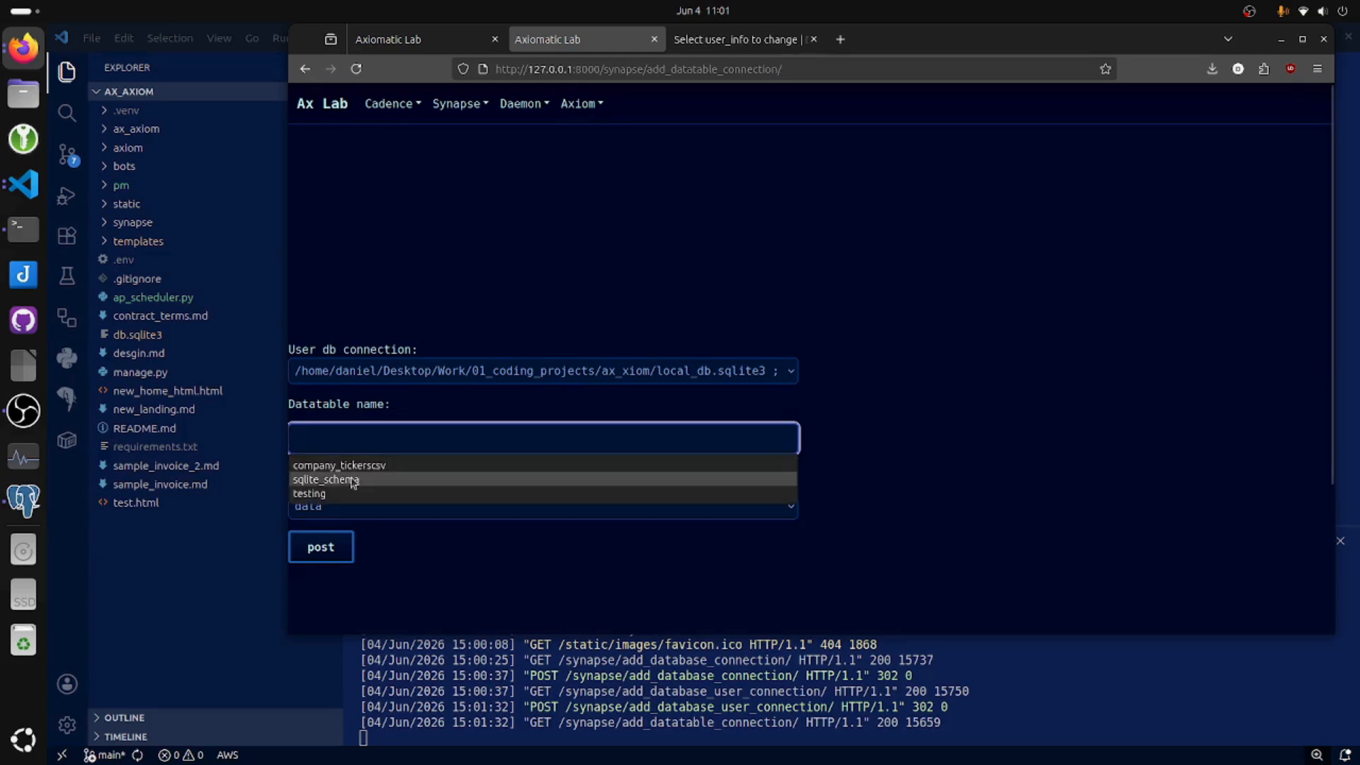
left_click(333, 494)
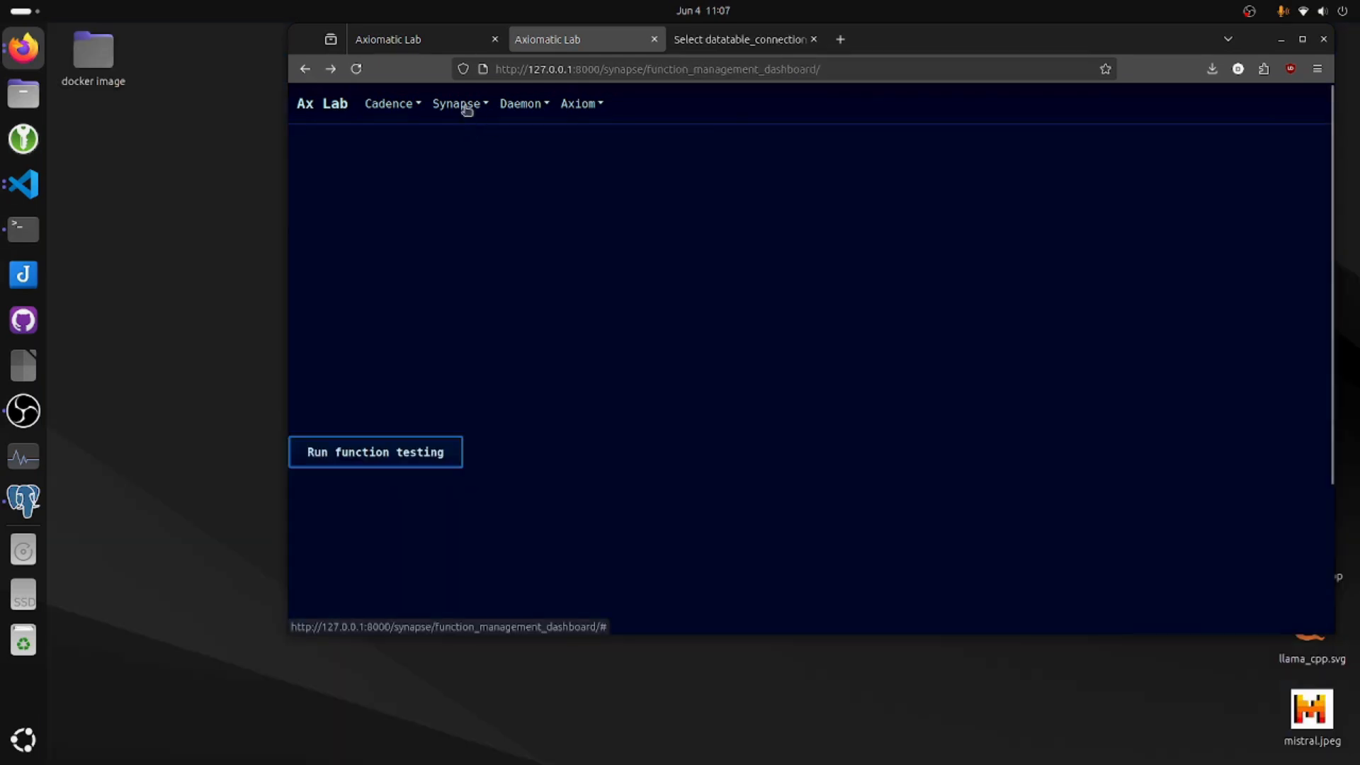
Open the form for adding local data files and set the local file type to csv.
left_click(462, 105)
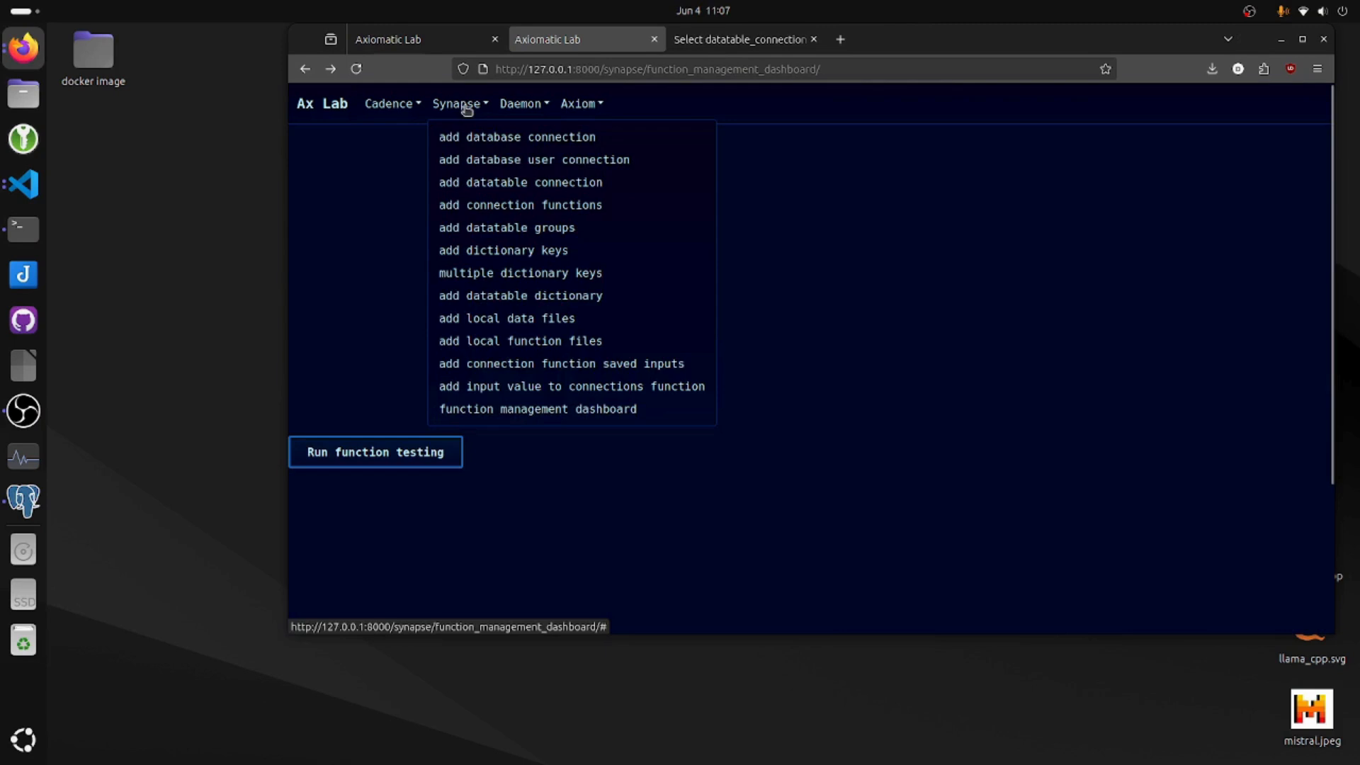
left_click(567, 317)
left_click(383, 268)
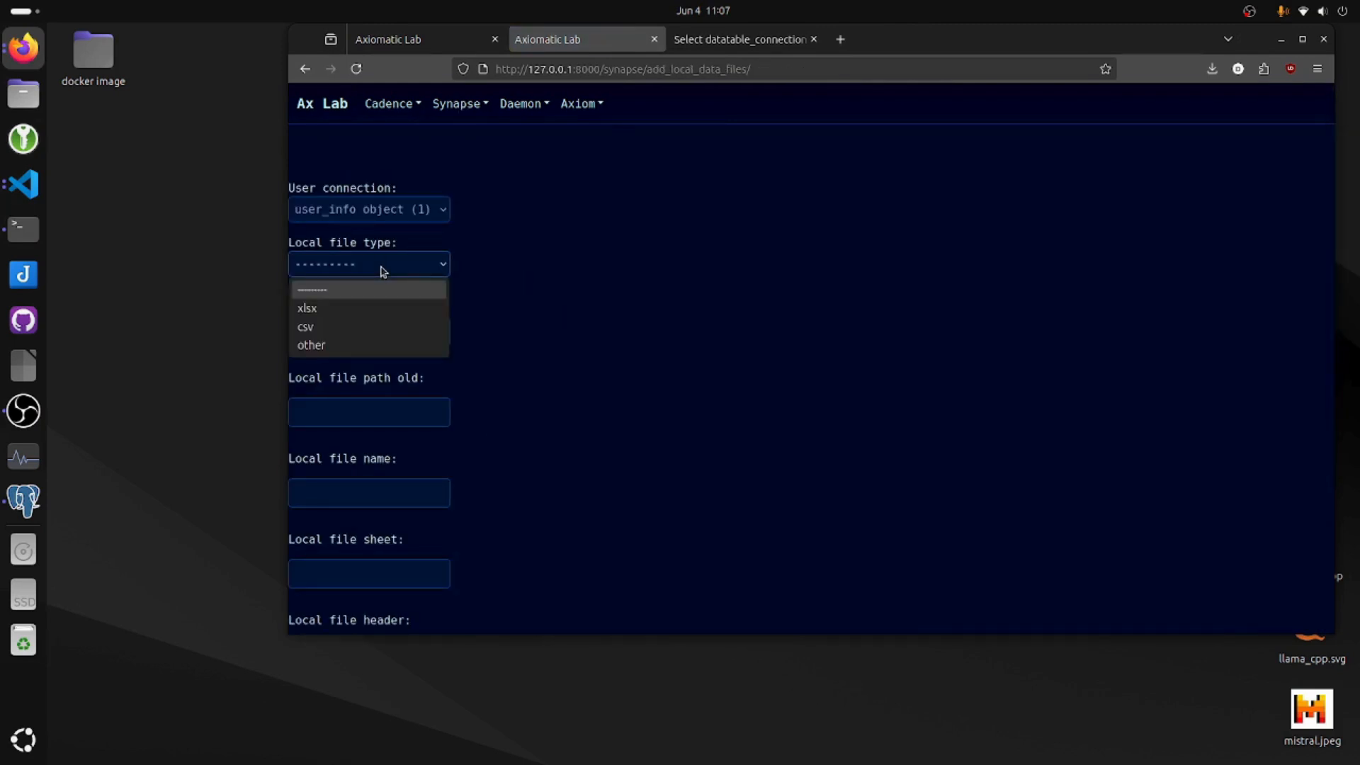
left_click(347, 333)
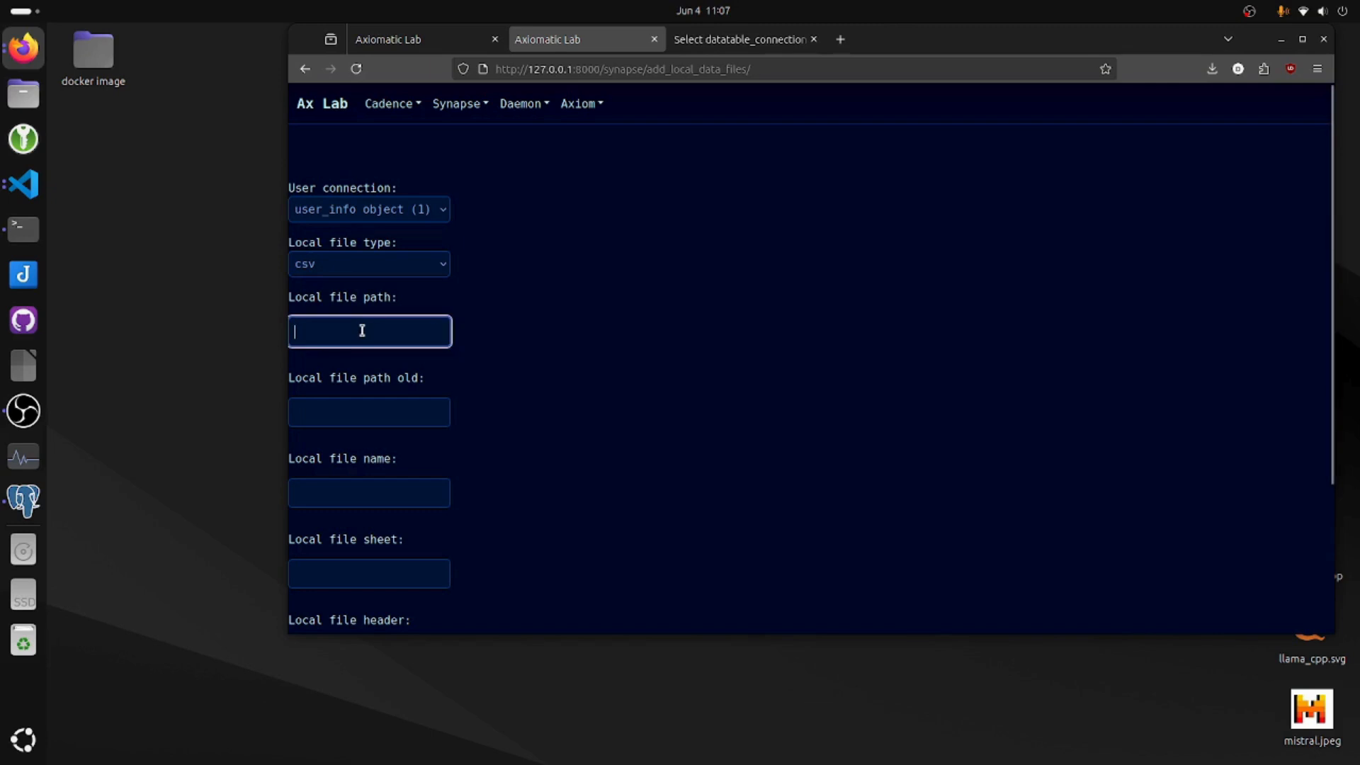
Paste the full path of company_tickers.csv as the local file path and set the local file name to company_tickers.csv.
right_click(319, 330)
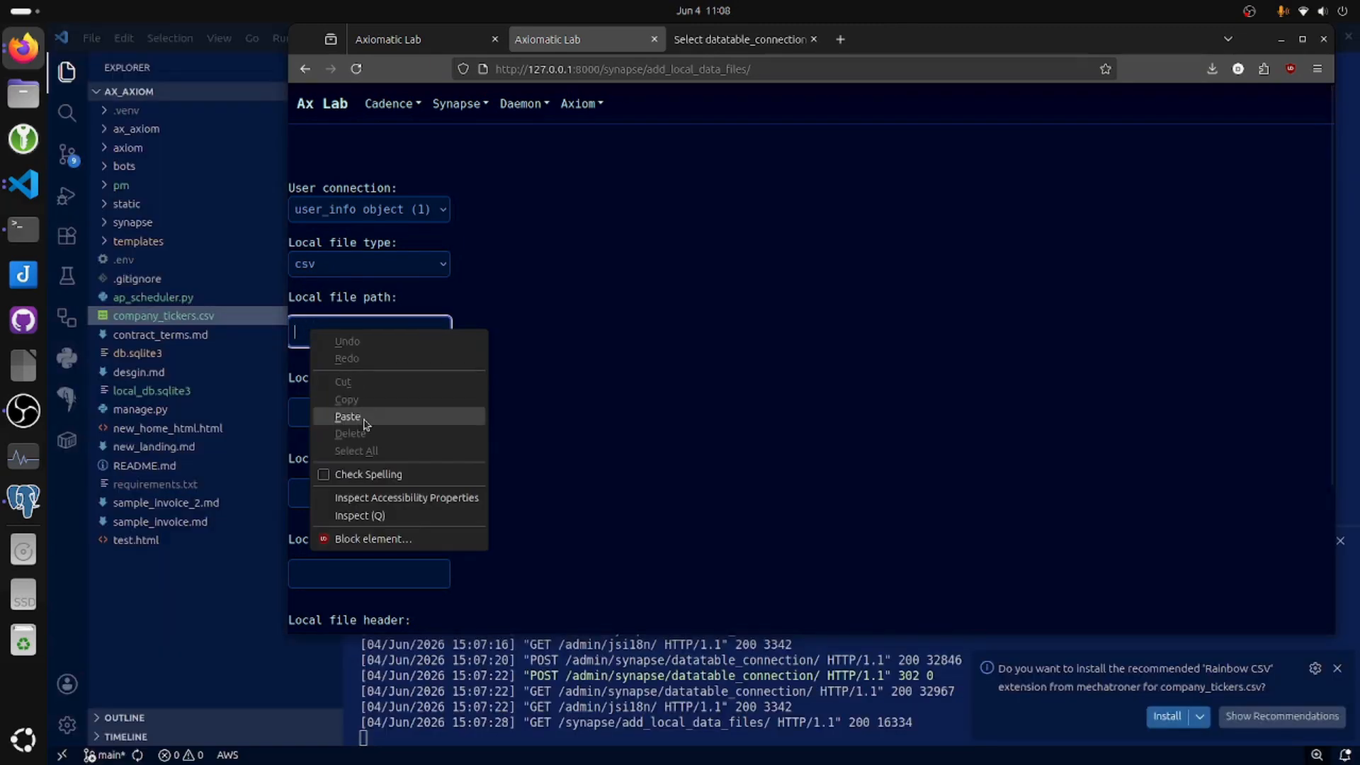
left_click(364, 415)
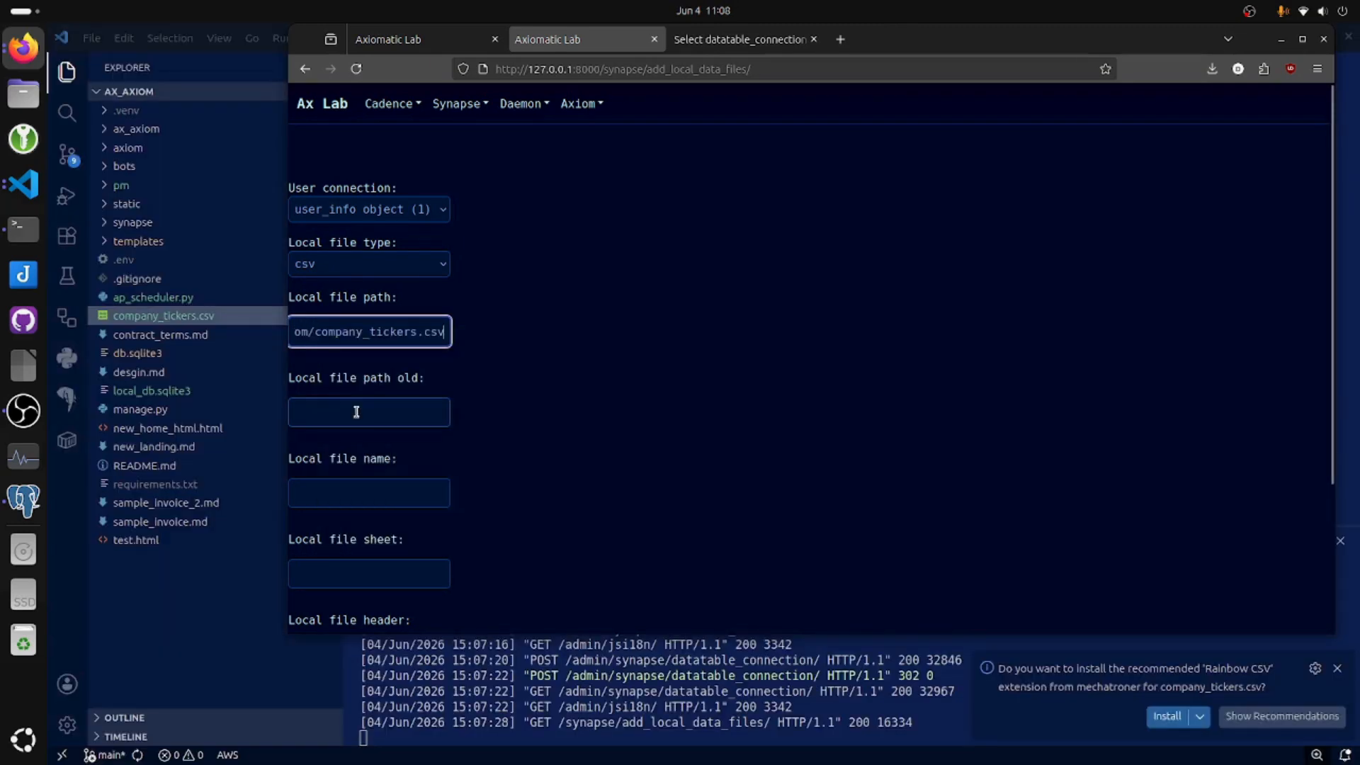
left_click(373, 493)
scroll(480, 482, "down", 1)
type("ticker")
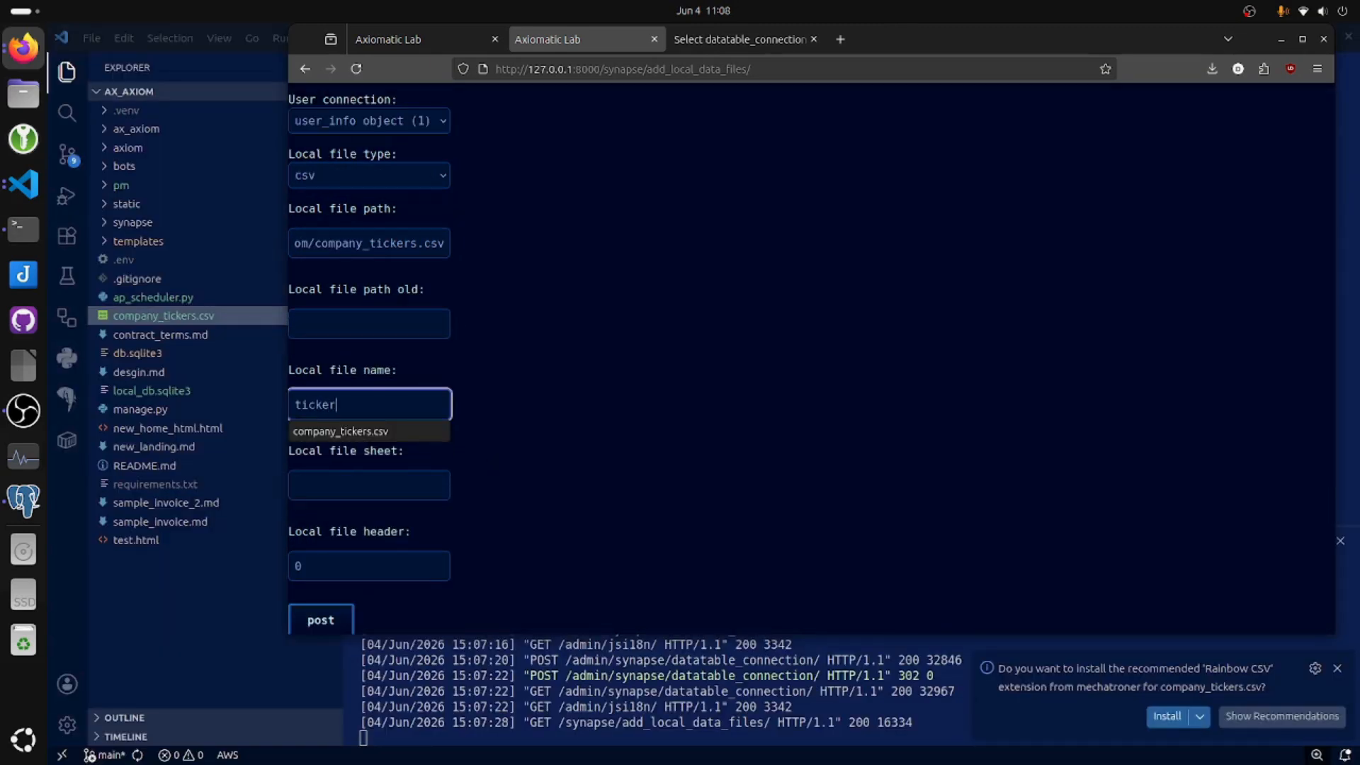
key("Down")
key("Down")
key("Down")
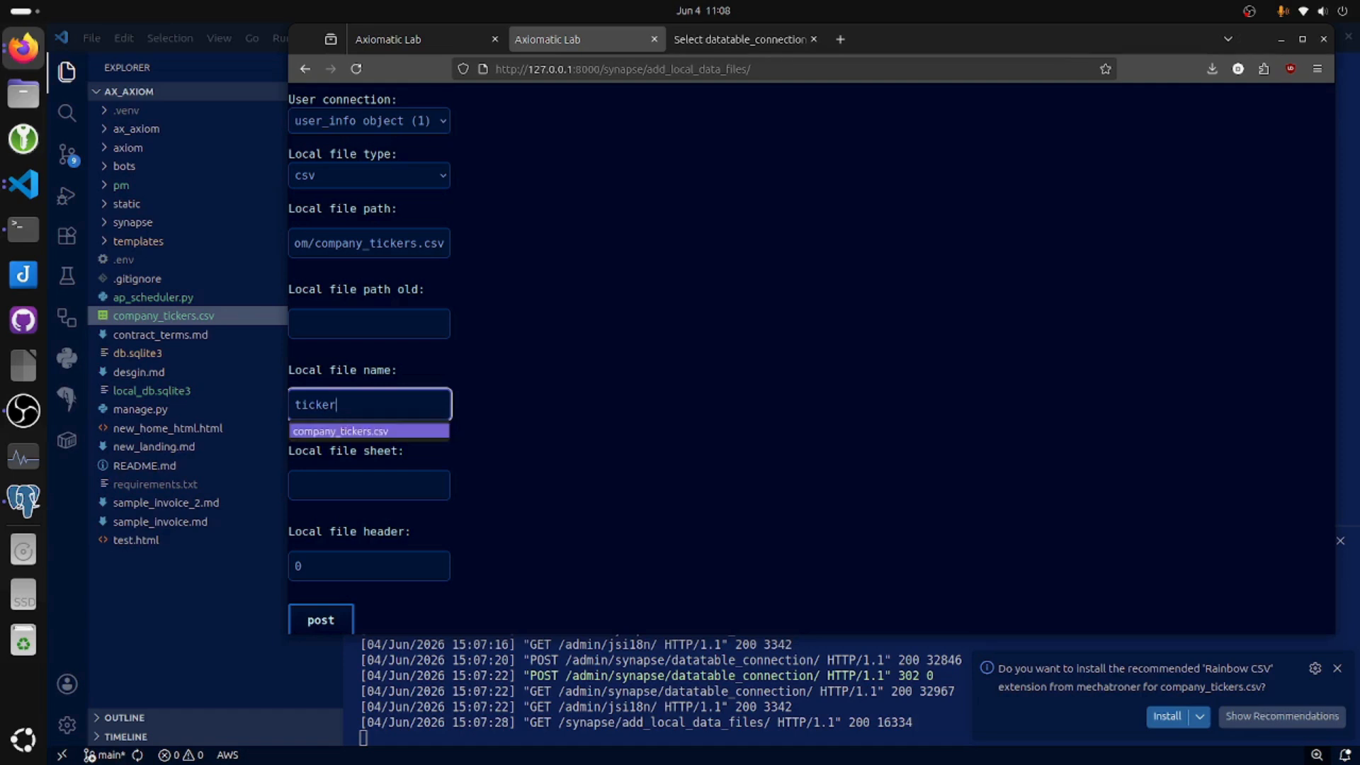
left_click(413, 431)
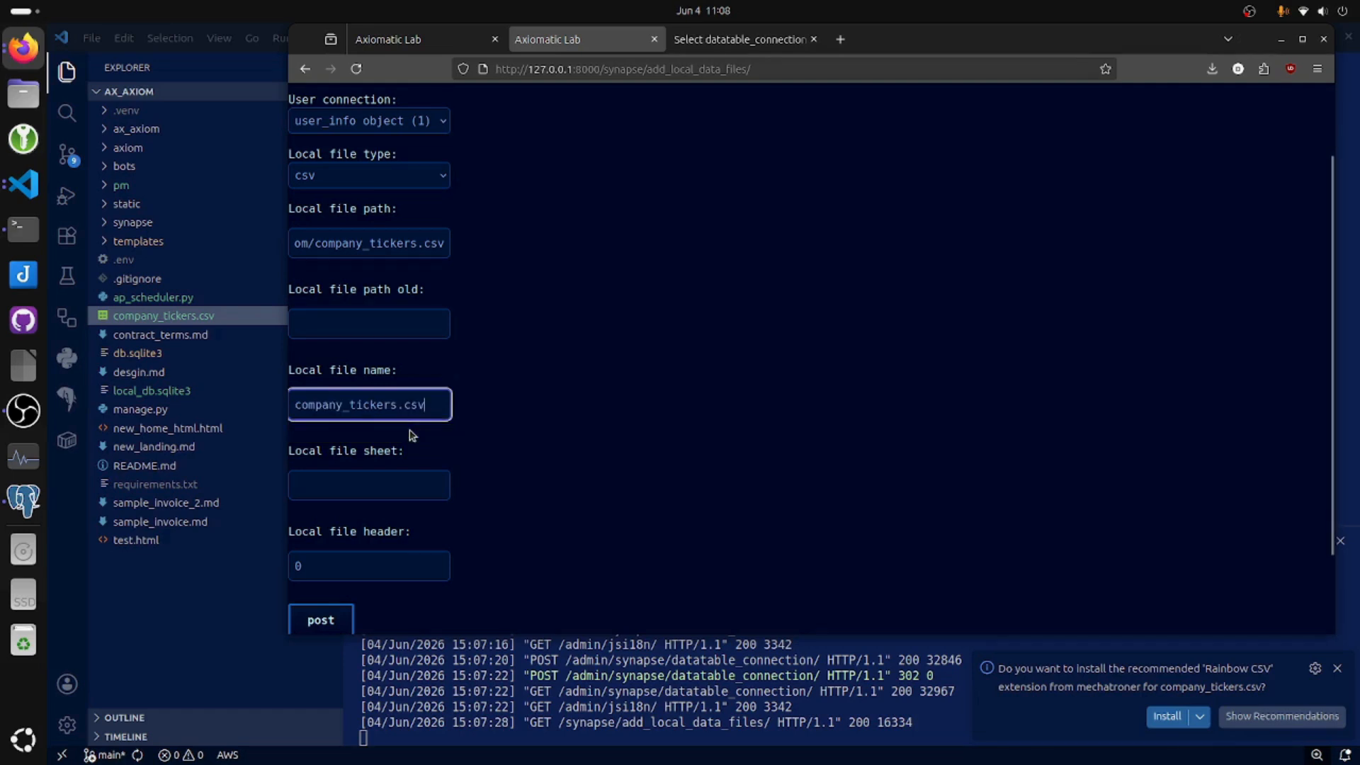
Shorten the local file path so it ends at the ax_axiom/ folder, and post the local data file.
left_click(396, 253)
scroll(399, 263, "down", 1)
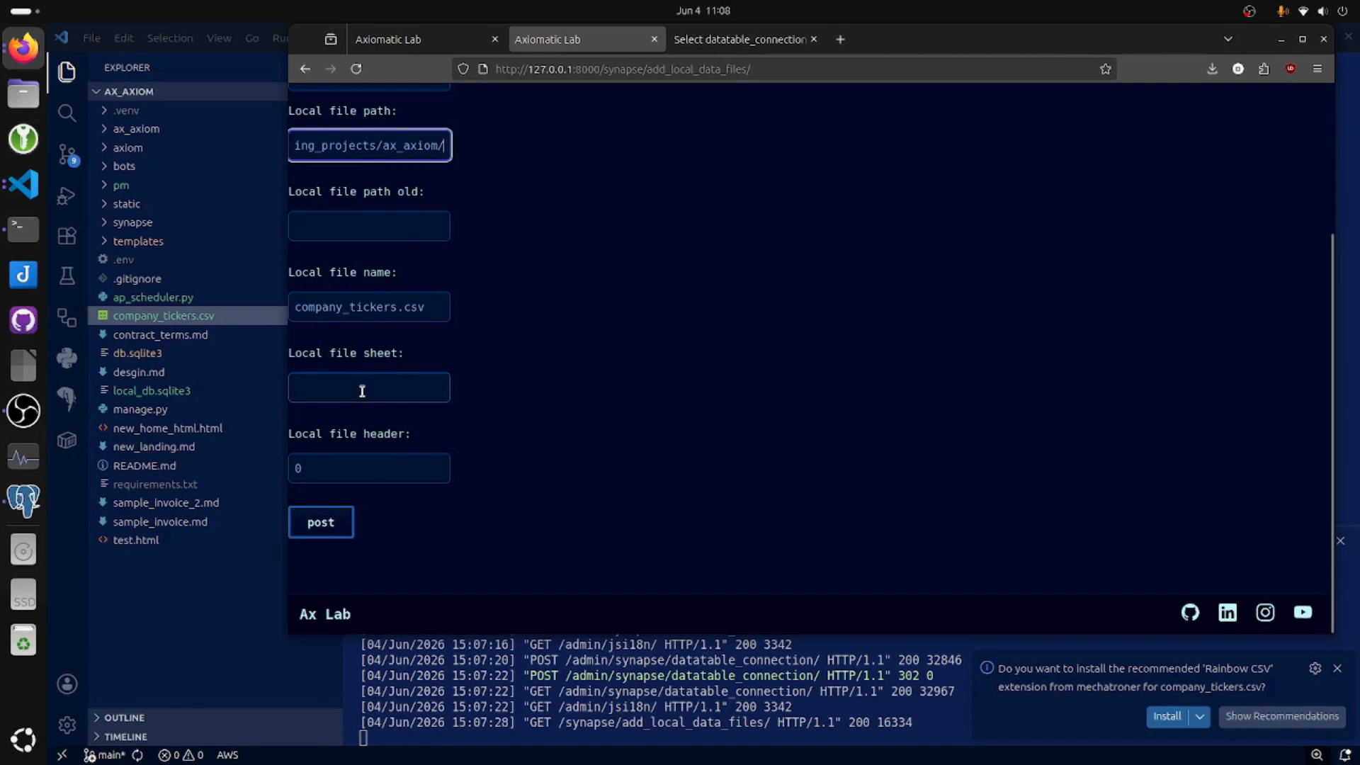
left_click(321, 523)
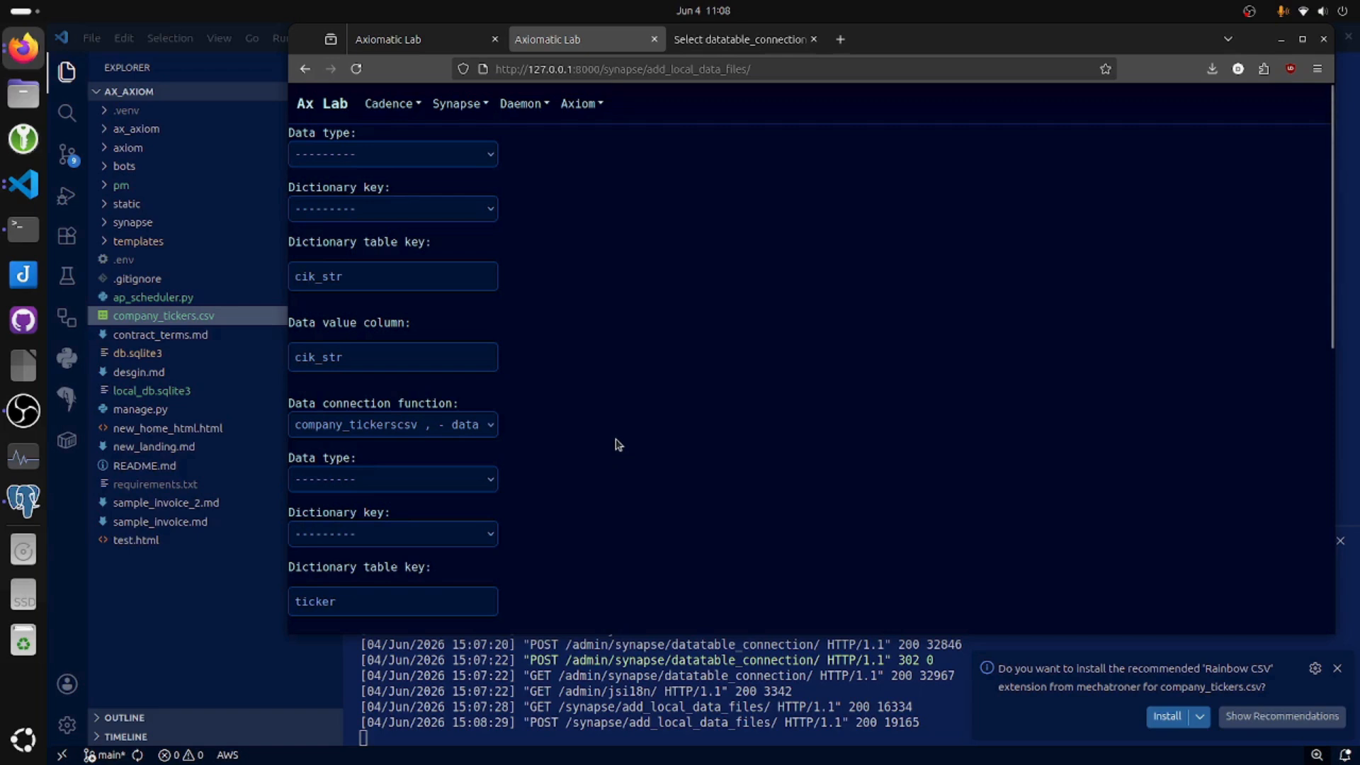
Run the company_tickerscsv function from the function management dashboard.
scroll(616, 444, "down", 5)
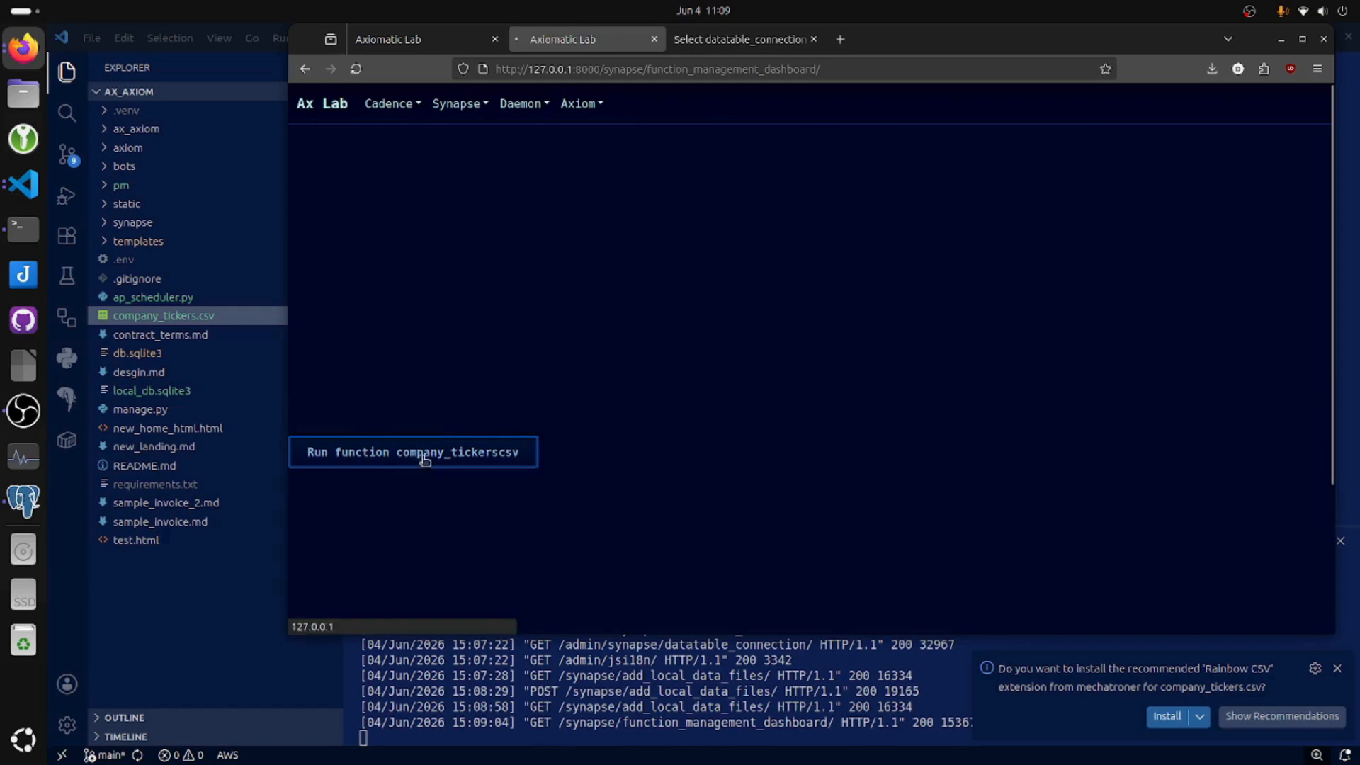
left_click(424, 461)
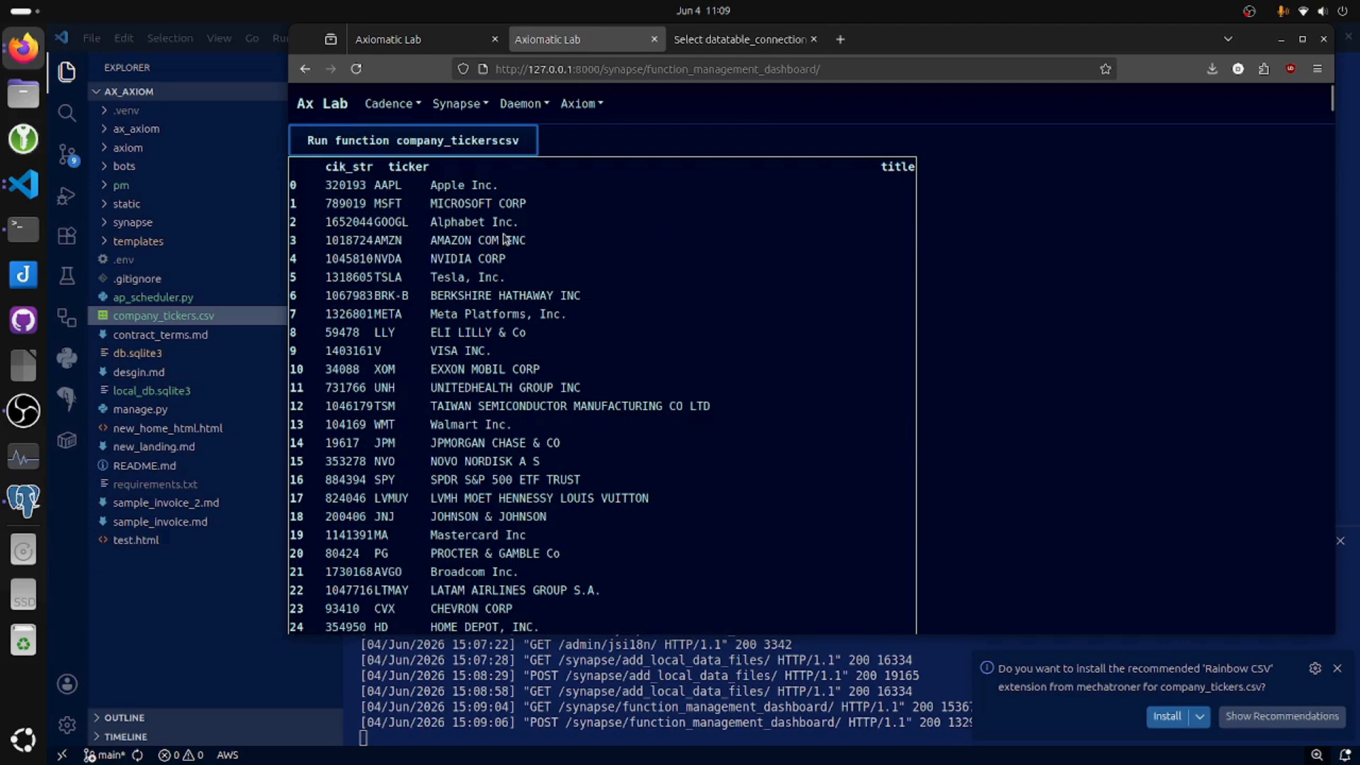
left_click(455, 105)
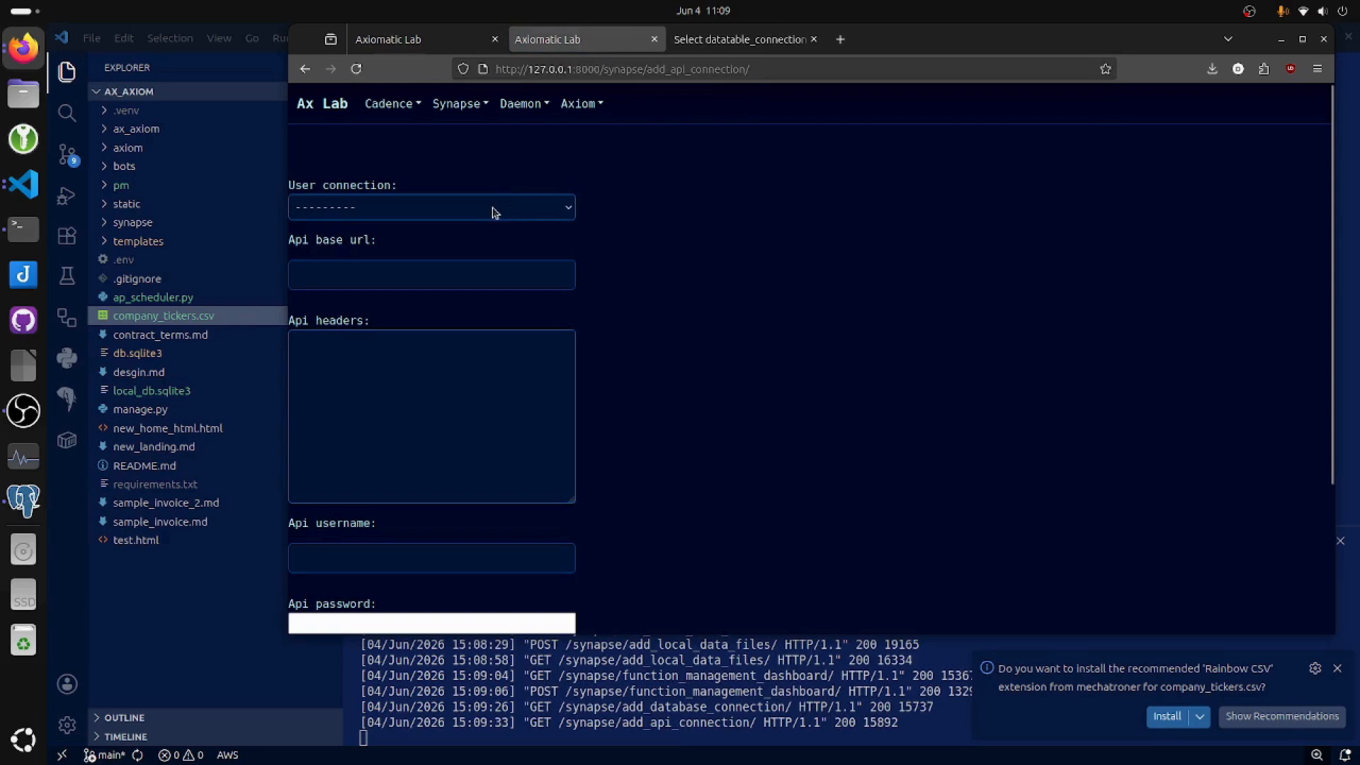
left_click(495, 212)
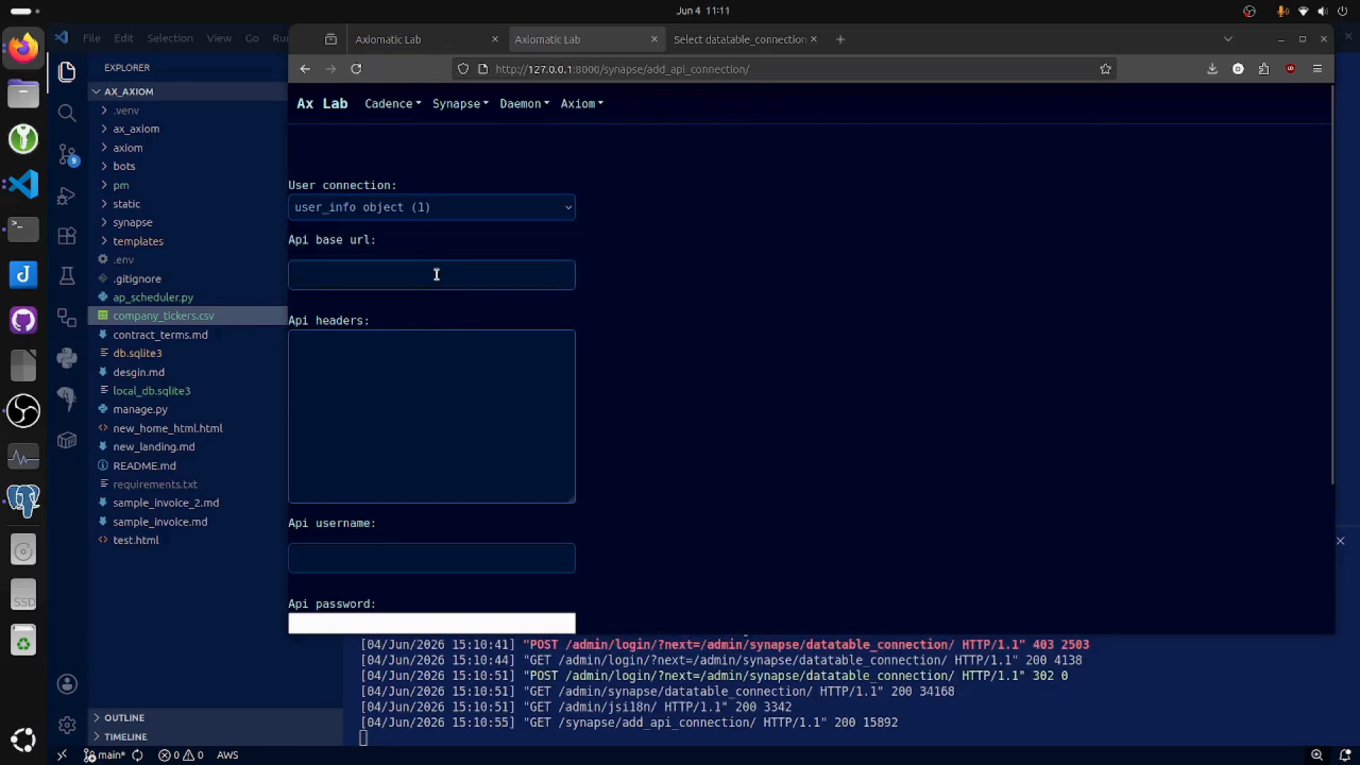
left_click(437, 275)
type("https://finnhub.io/api/v1/__input__function__")
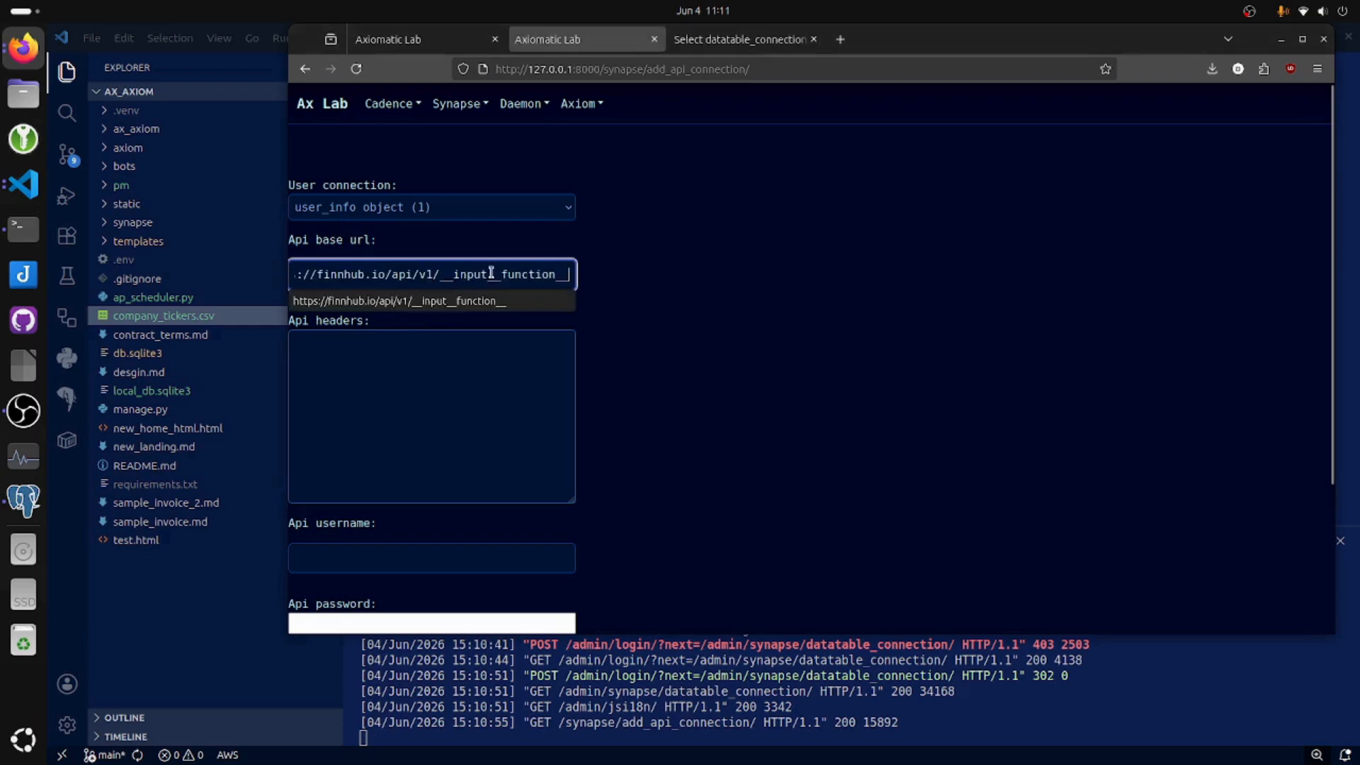
left_click(744, 333)
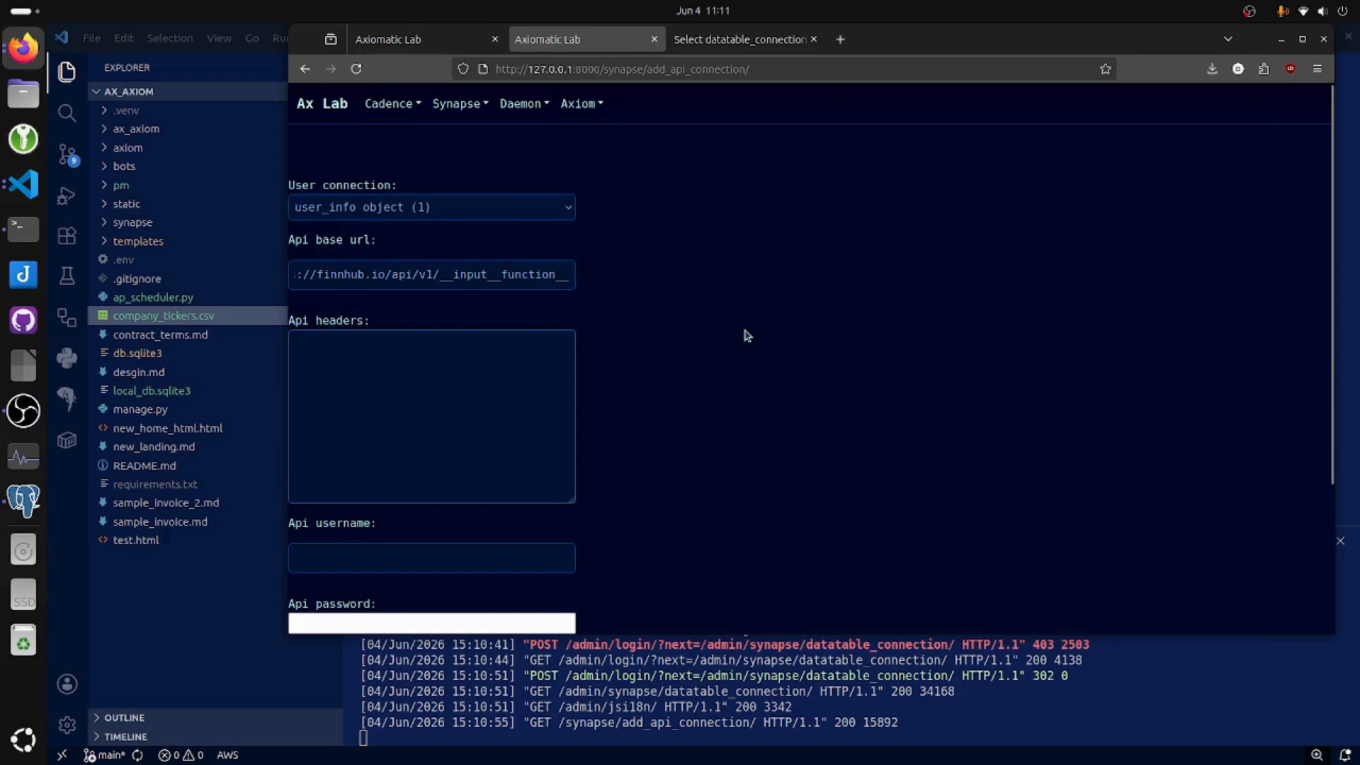
left_click(456, 355)
key("ctrl+v")
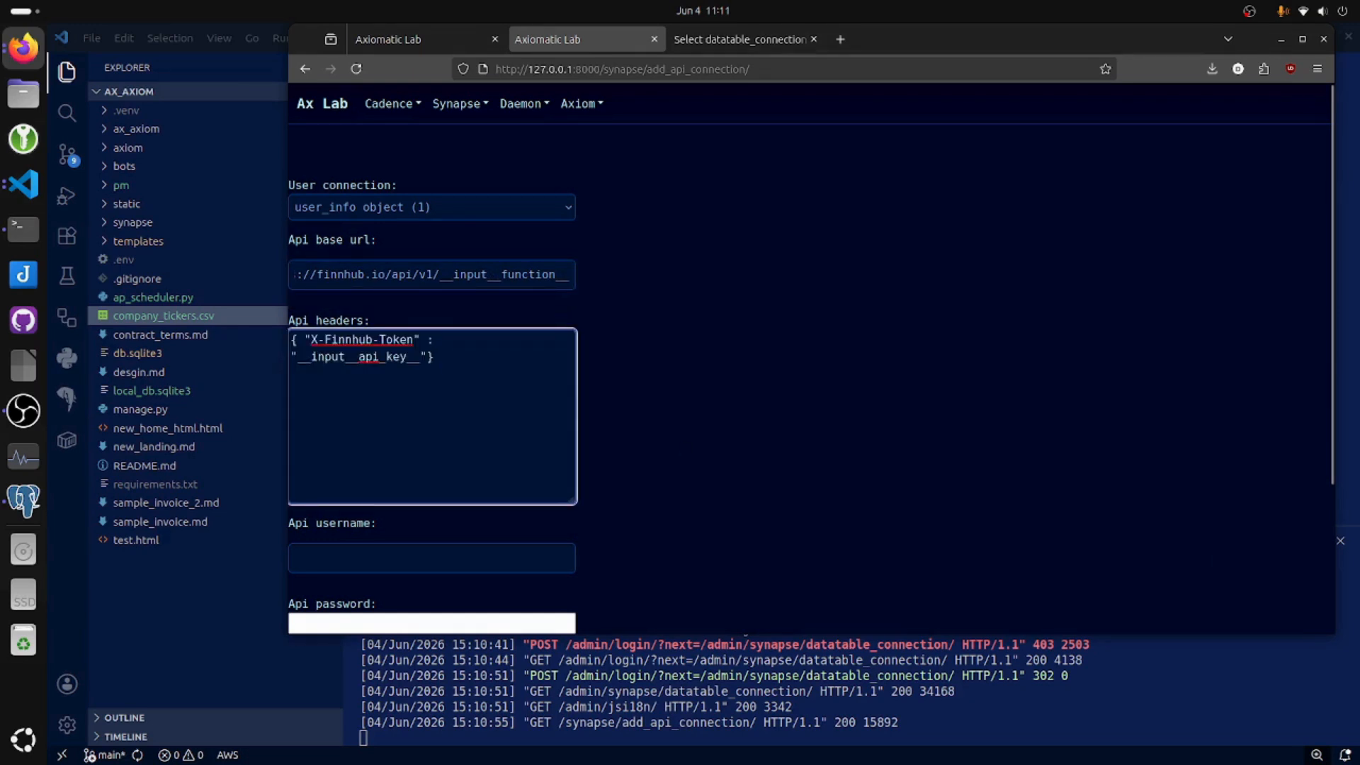
Set the API username to "-", paste the API key, and post the API connection.
key("alt+Tab")
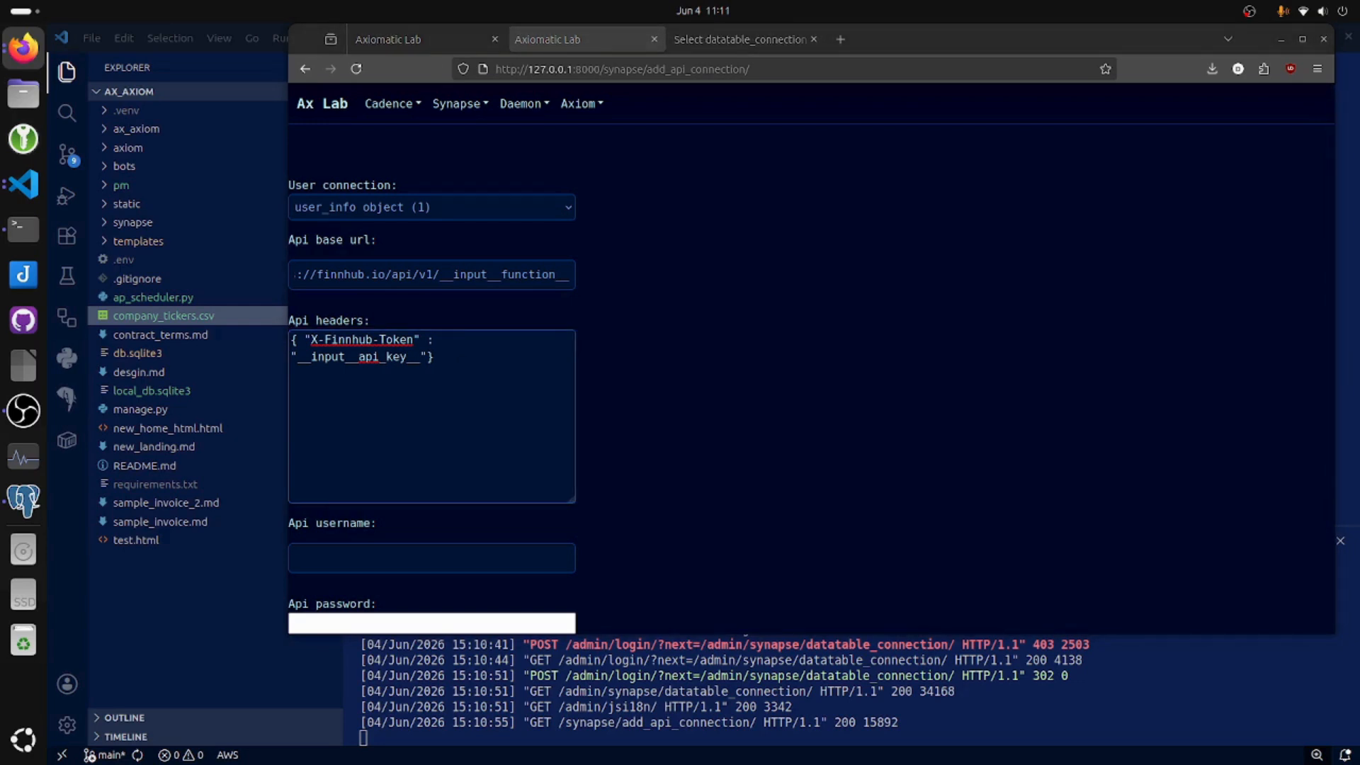
scroll(668, 558, "down", 3)
left_click(378, 481)
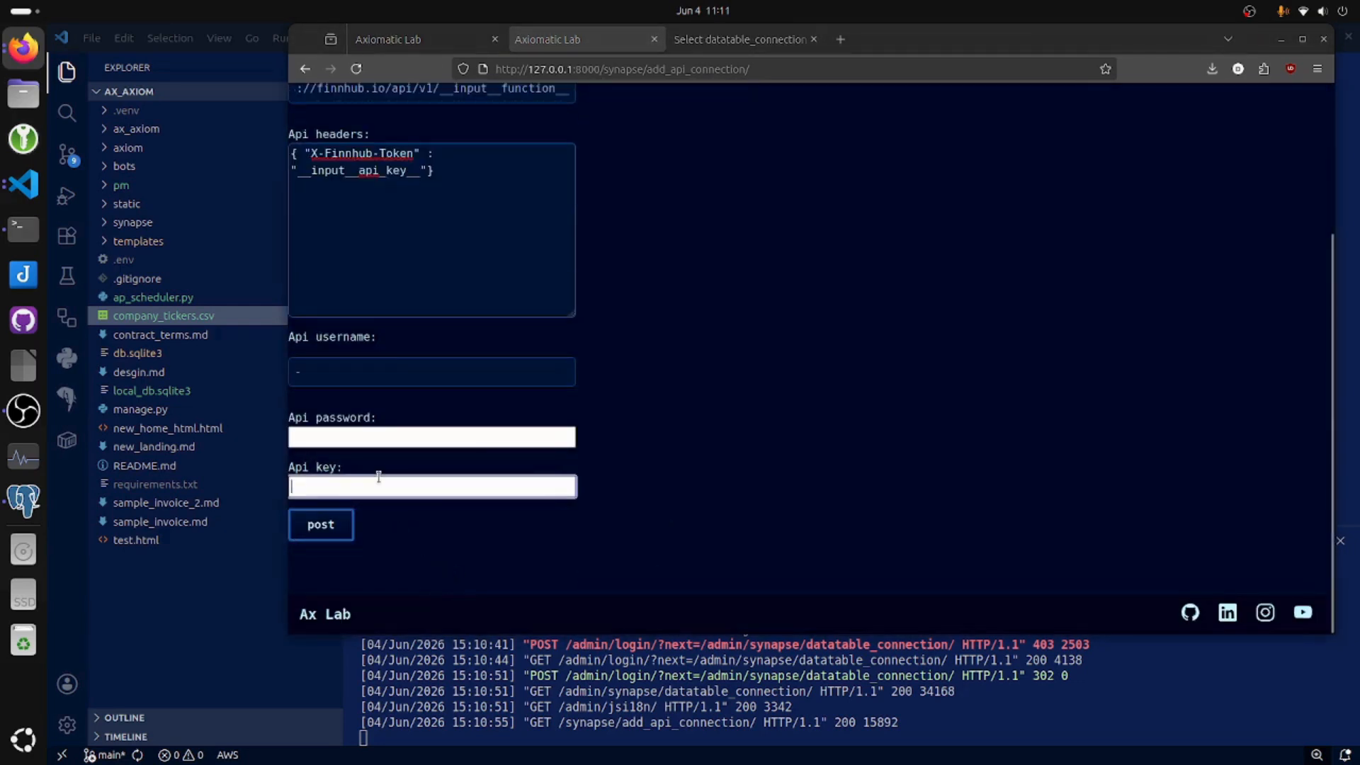
key("ctrl+v")
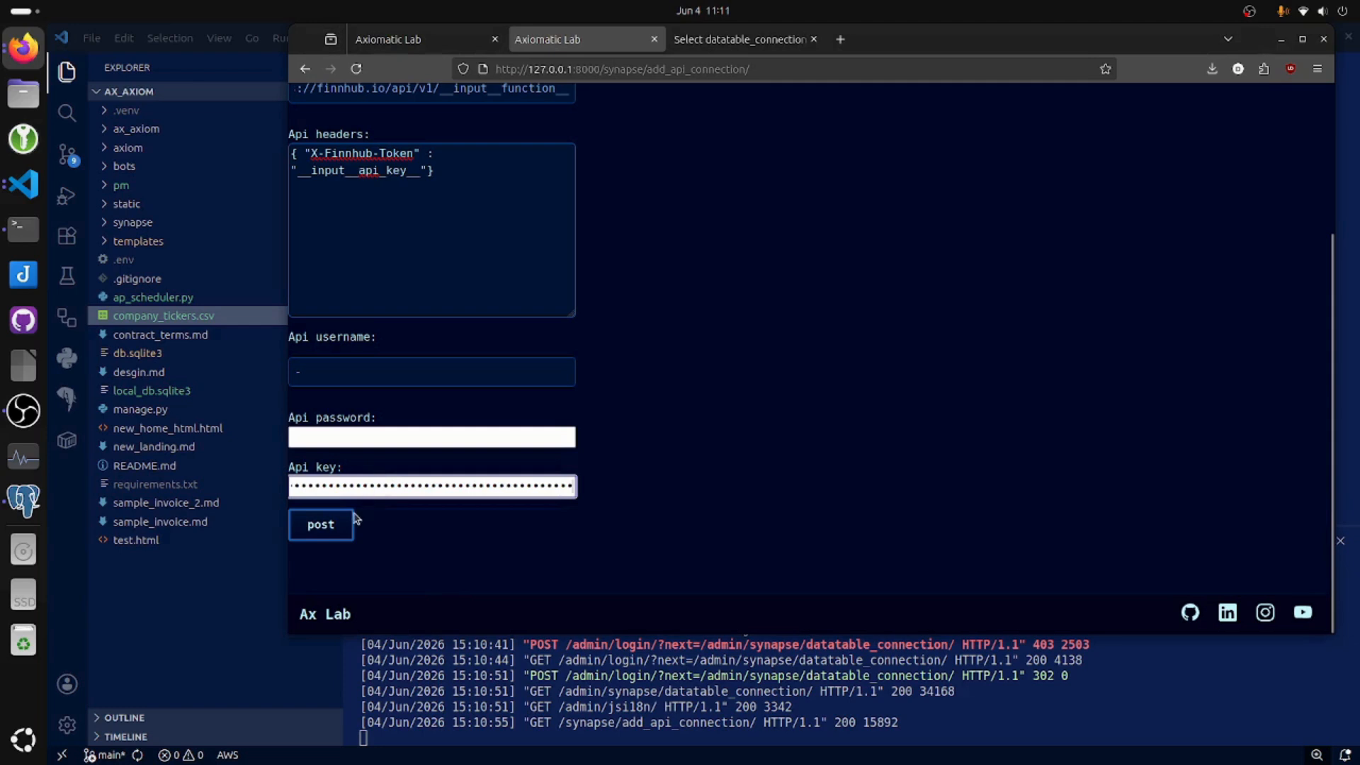
left_click(335, 523)
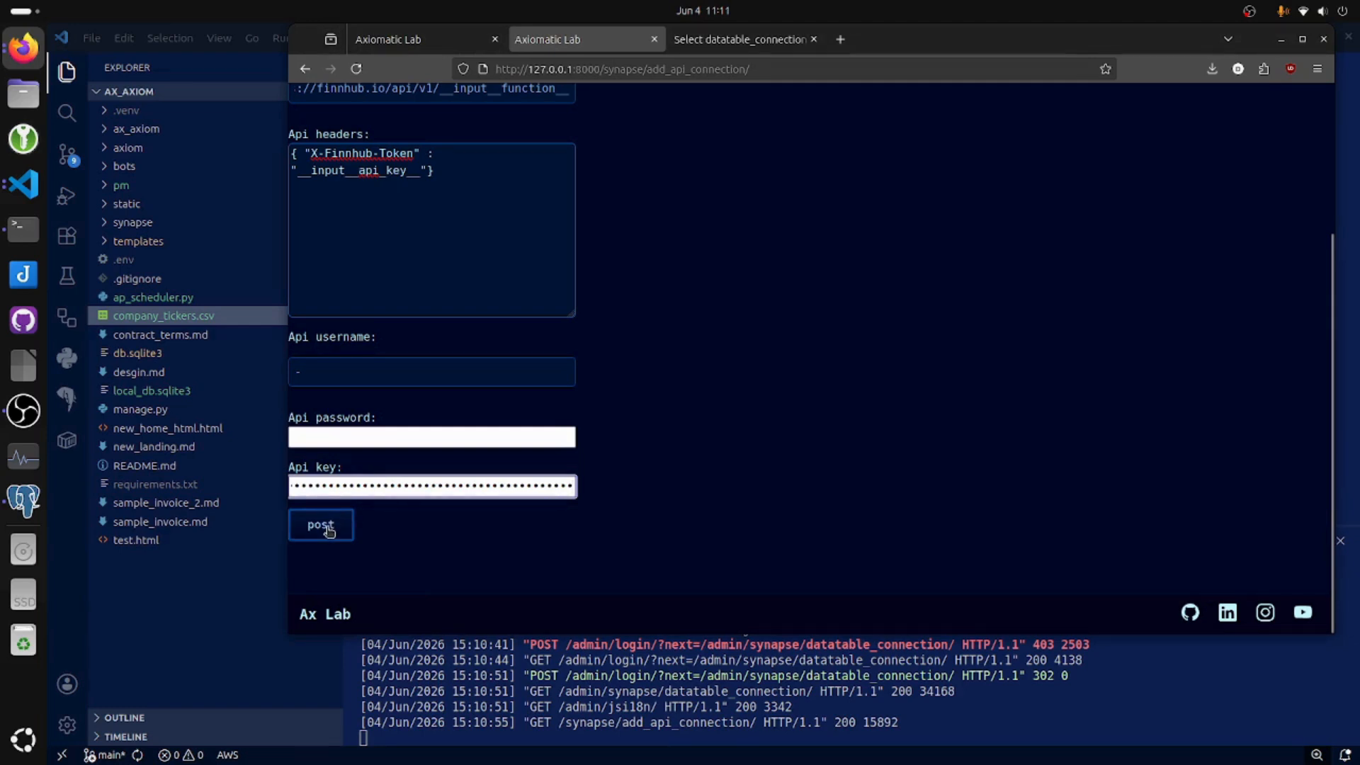
Name the connection function "finhub current price" and set its function extension to quote?&symbol=__input__ticker__.
left_click(455, 193)
type("finhub current price")
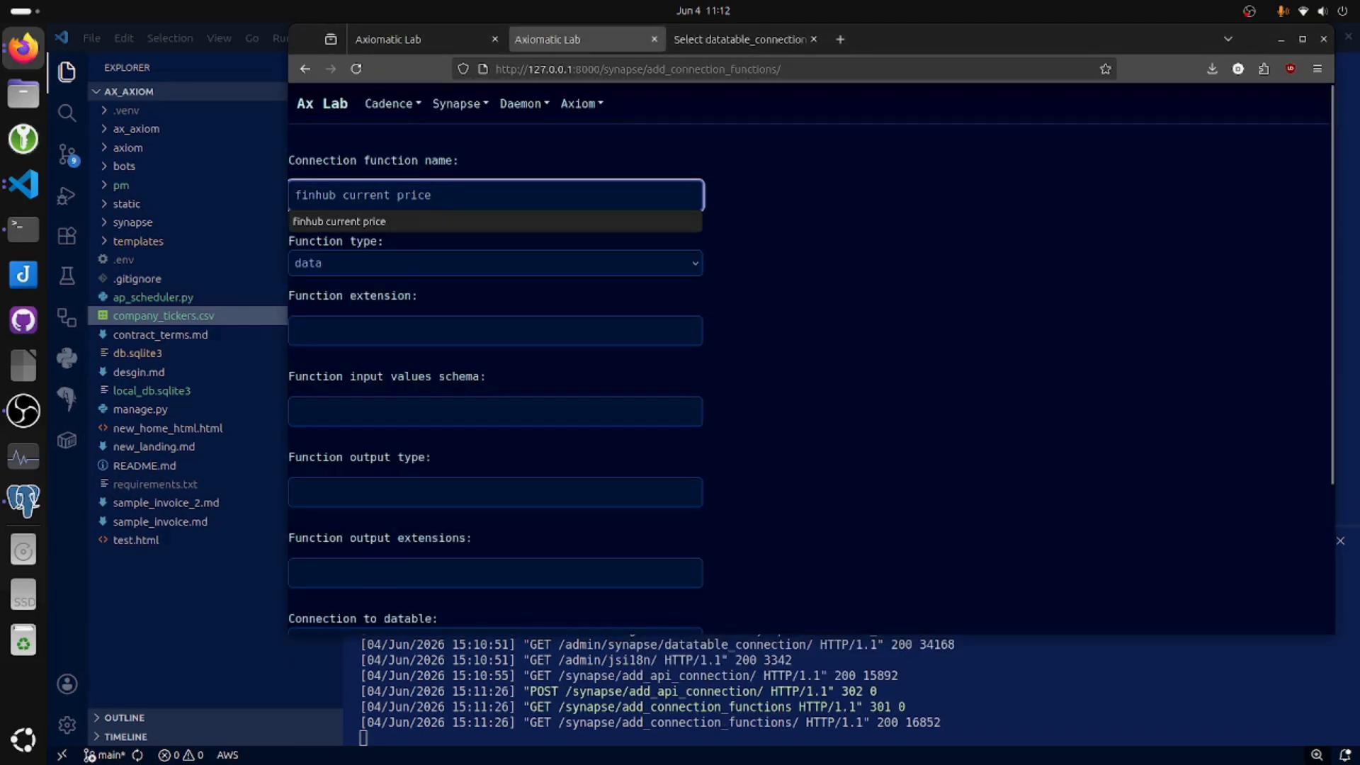
key("alt+Tab")
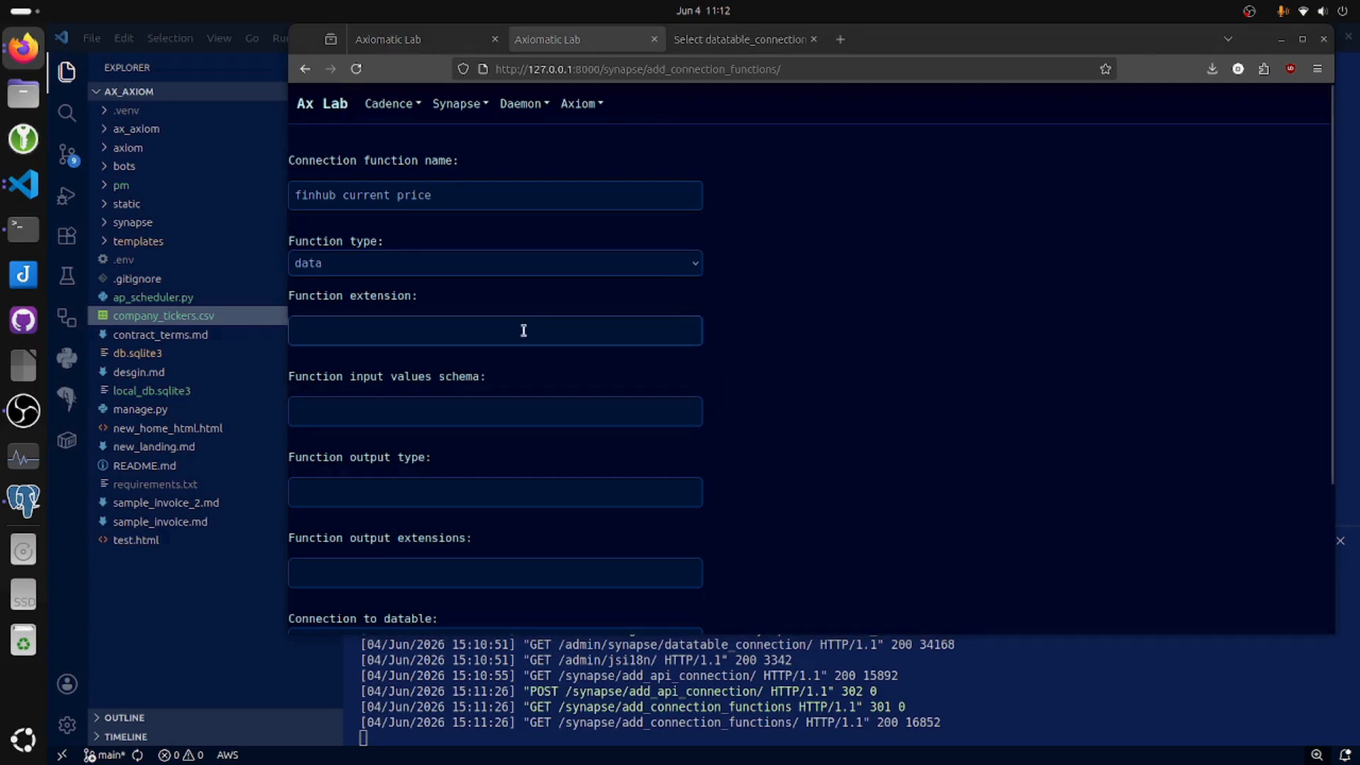
left_click(522, 328)
type("quote?&symbol=__input__ticker__")
left_click(820, 389)
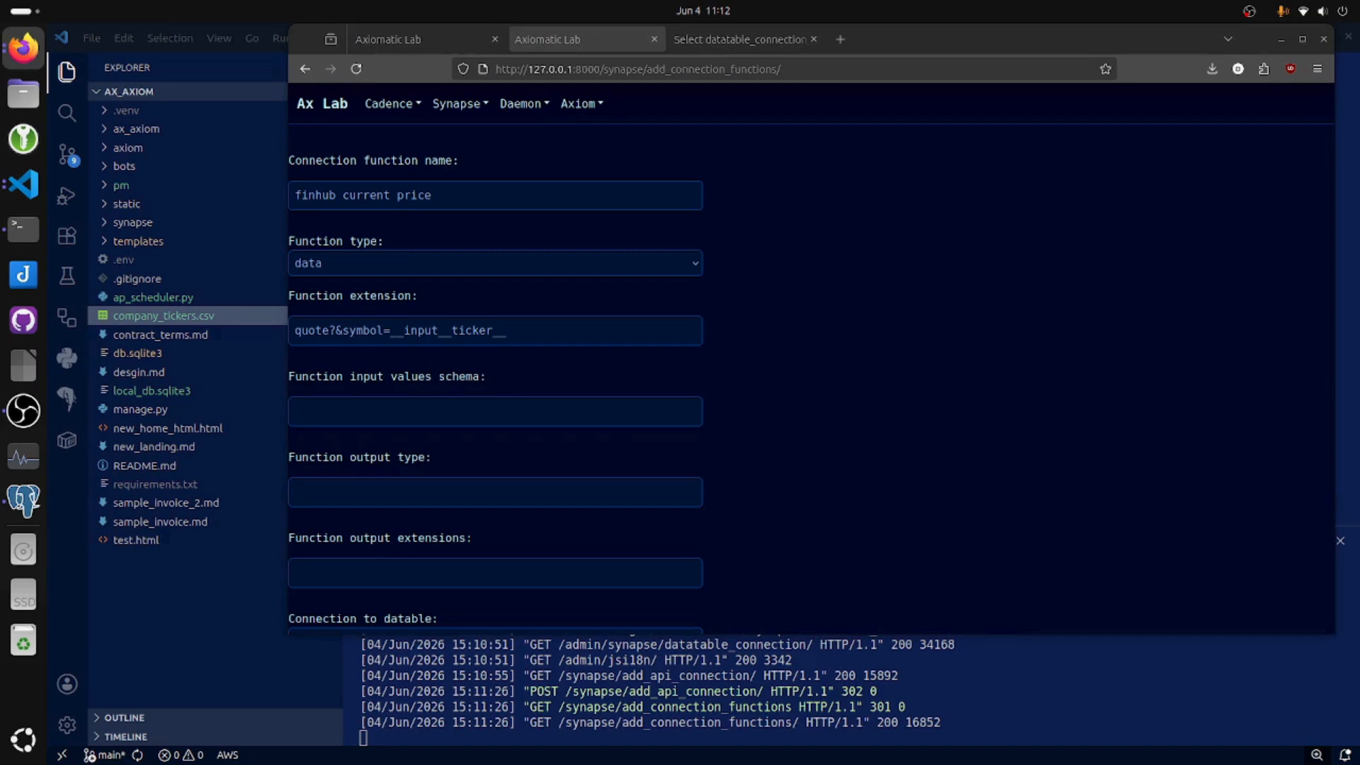
Set the input values schema to {"ticker":"AAPL"} and the output type to {"c":"close", "d":"d", "dp":"dp", "h":"high", "l":"low", "o":"open", "pc":"pc", "t":"t"}.
left_click(458, 413)
type("{\"ticker\":\"AAPL\"}")
left_click(868, 499)
left_click(404, 488)
key("ctrl+v")
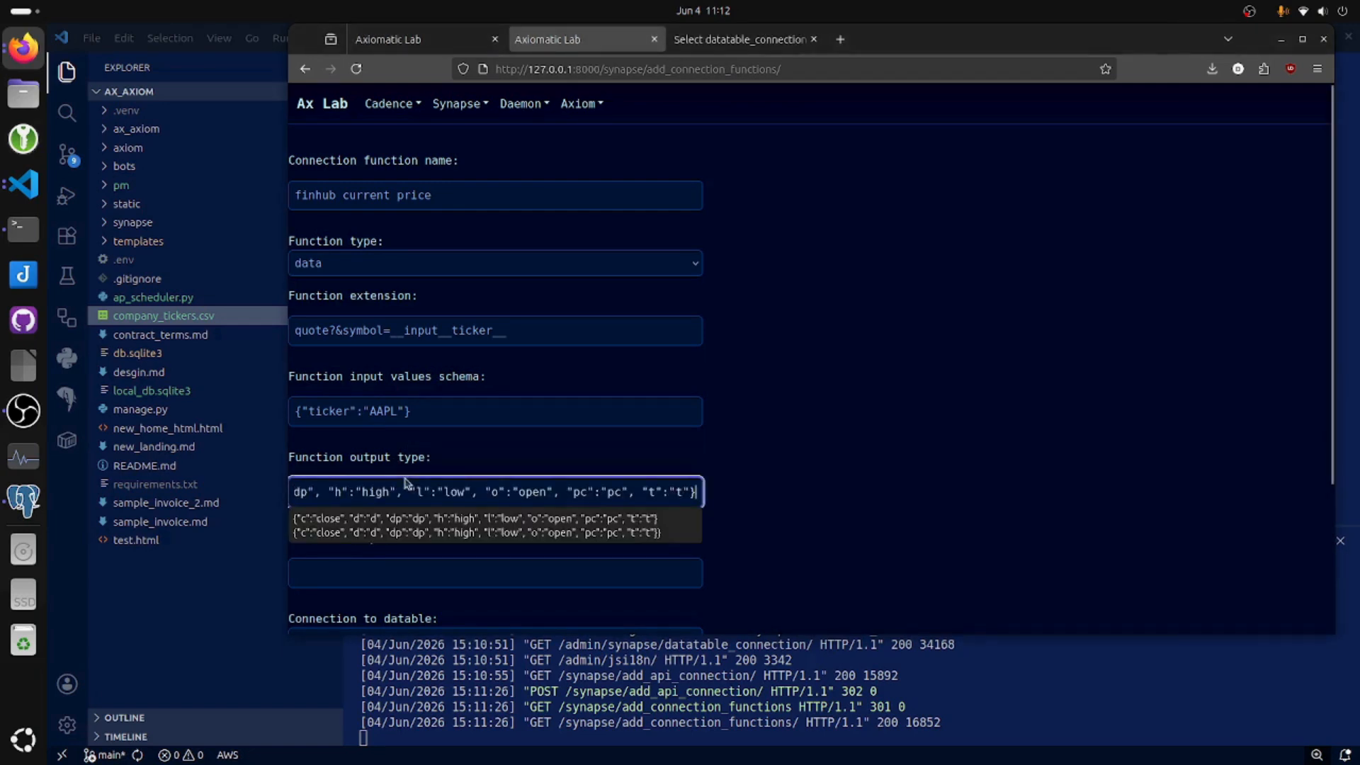
left_click(843, 504)
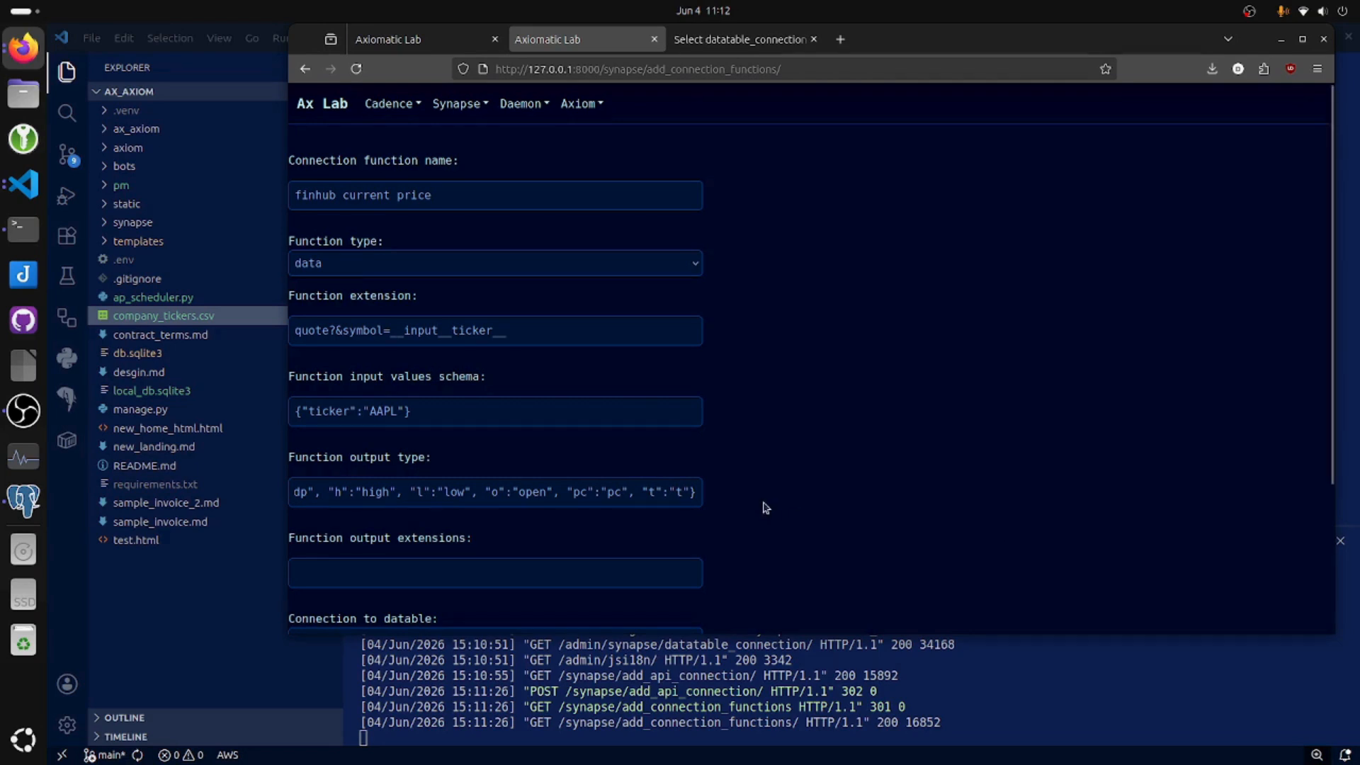
scroll(765, 508, "down", 5)
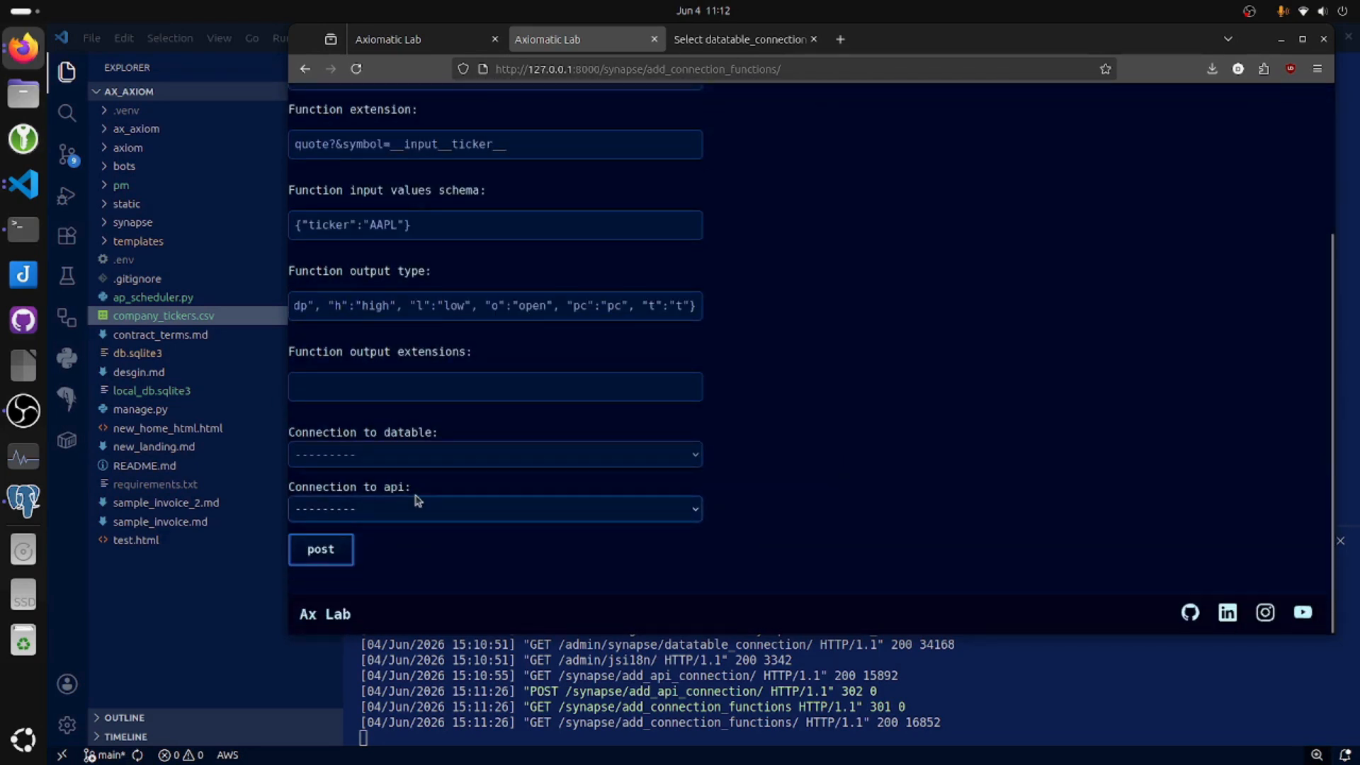
left_click(413, 510)
left_click(457, 555)
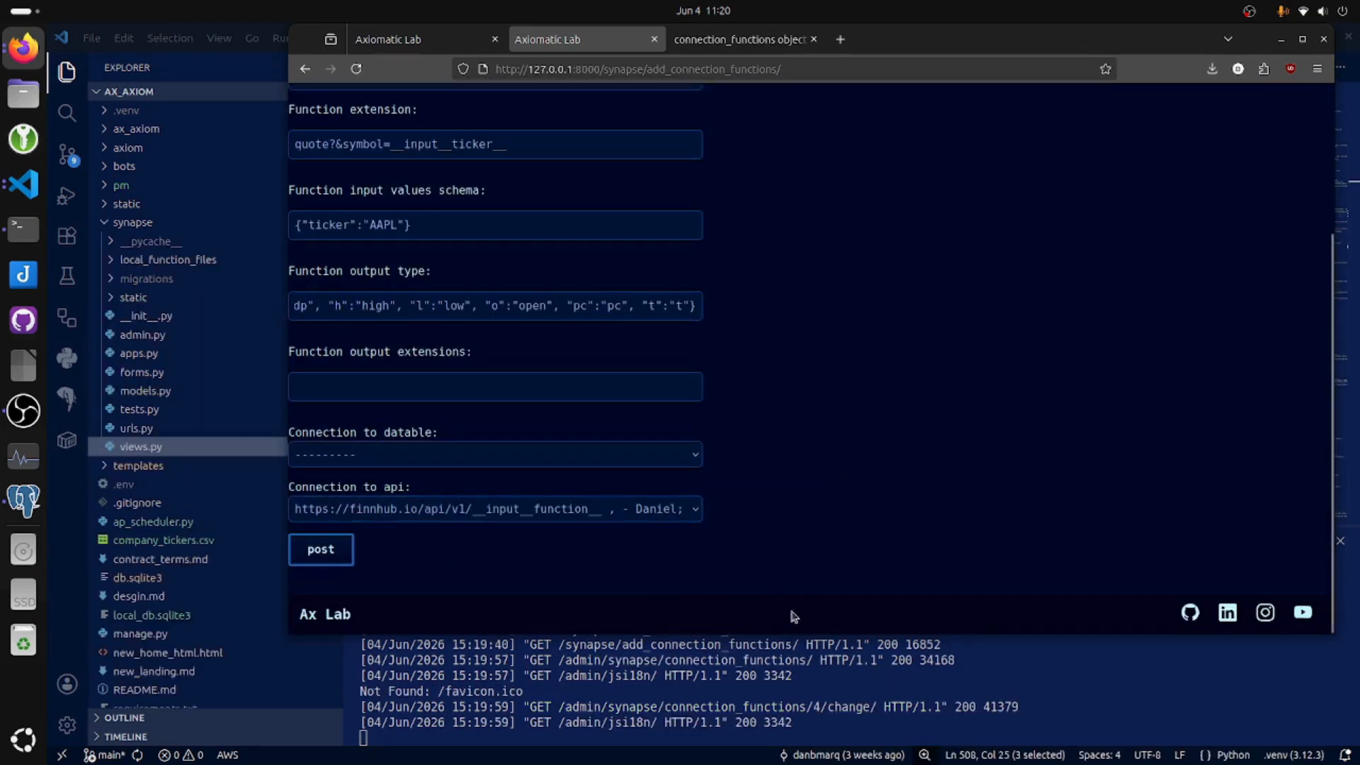
key("Return")
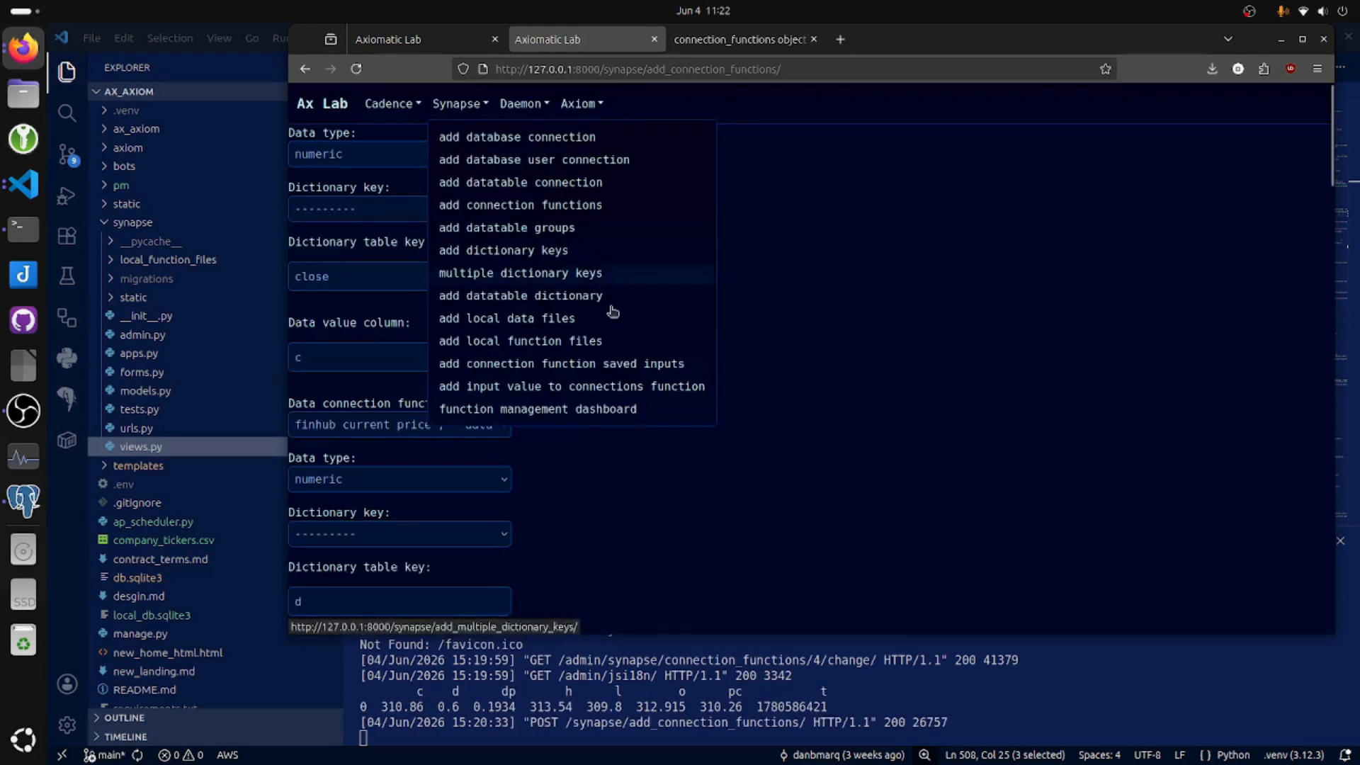
Run the finhub current price function from the function management dashboard for tickers AAPL and MSFT.
left_click(637, 410)
left_click(354, 474)
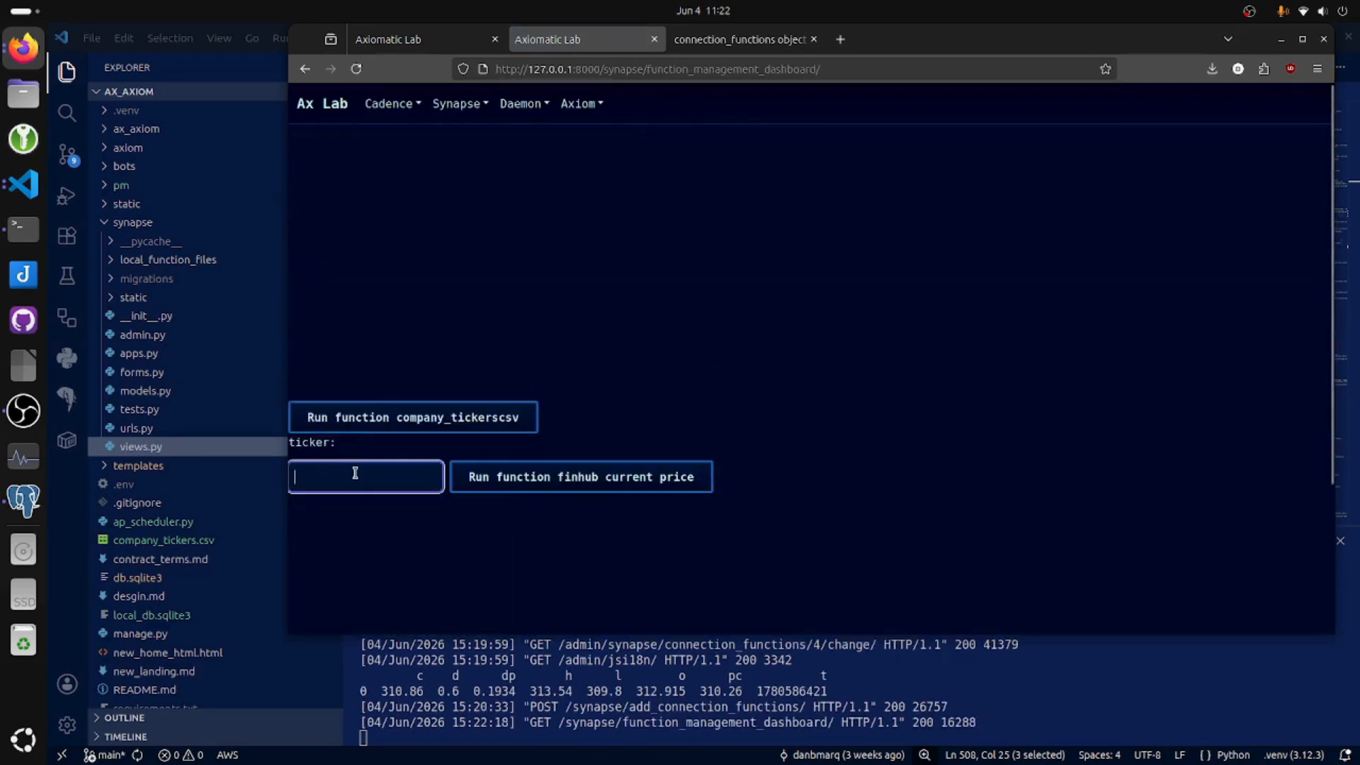
left_click(349, 504)
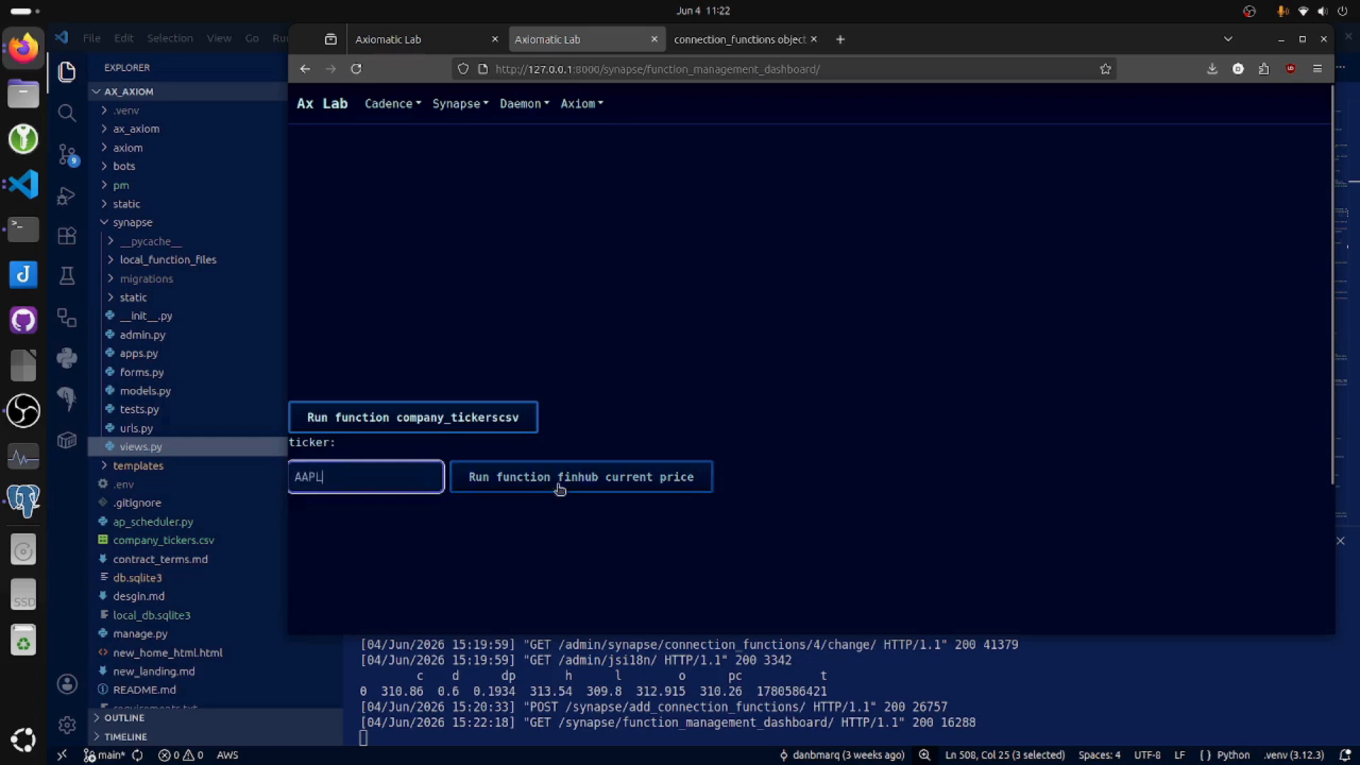
left_click(556, 482)
left_click(365, 457)
type("MSFT")
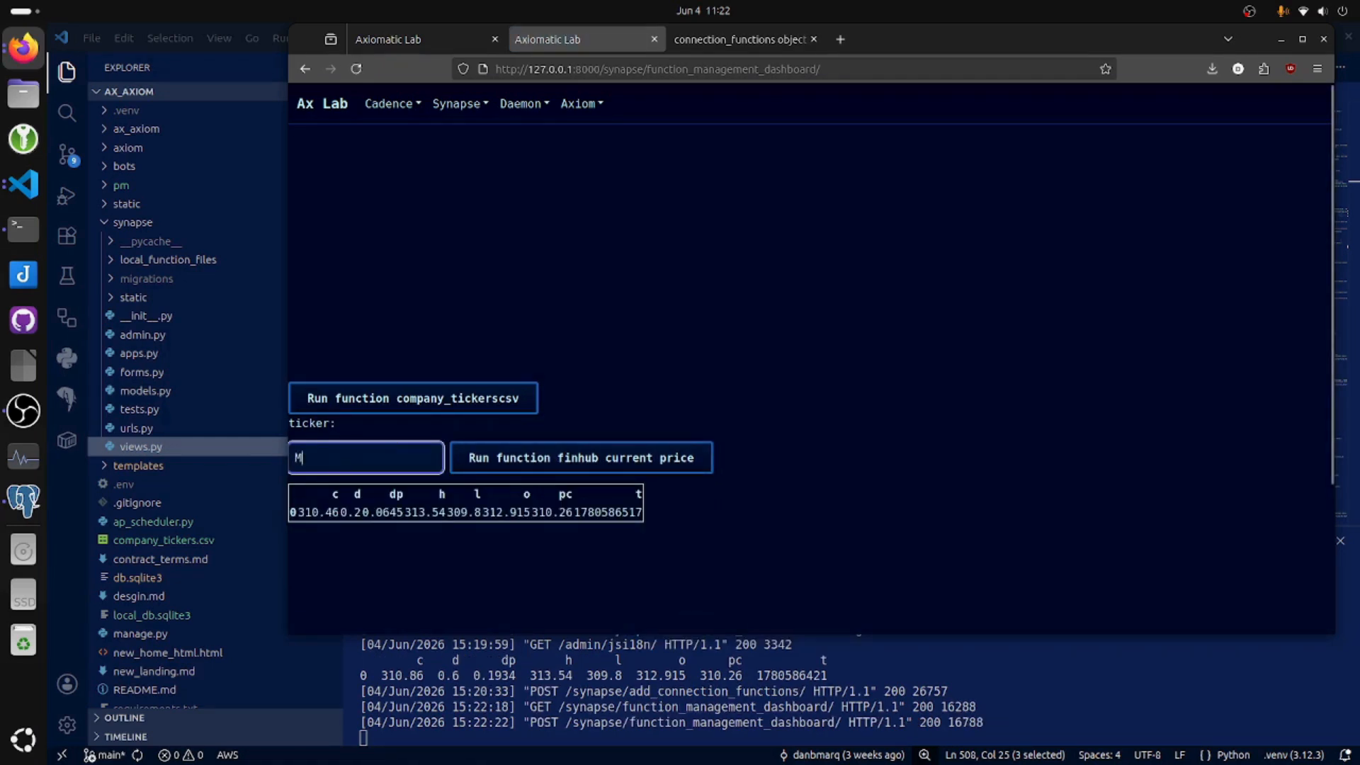
left_click(575, 459)
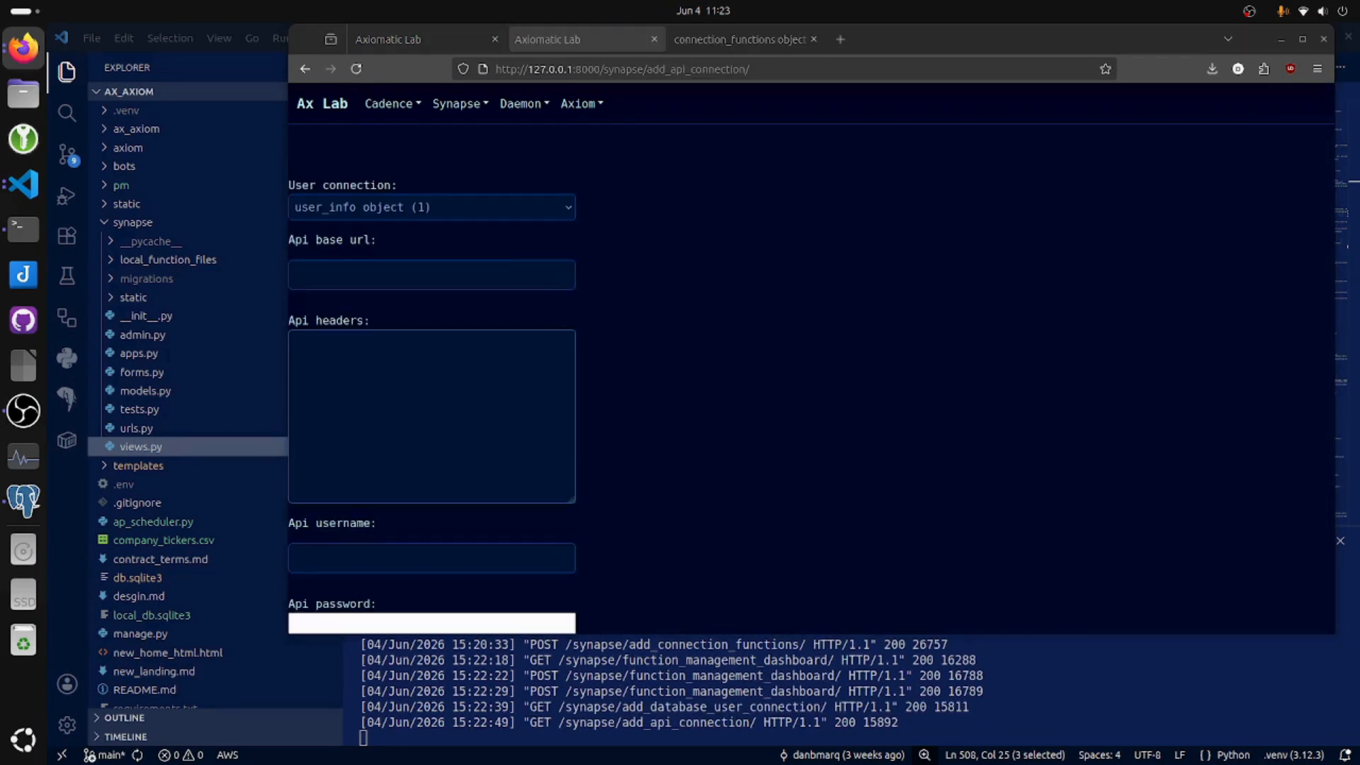
left_click(507, 264)
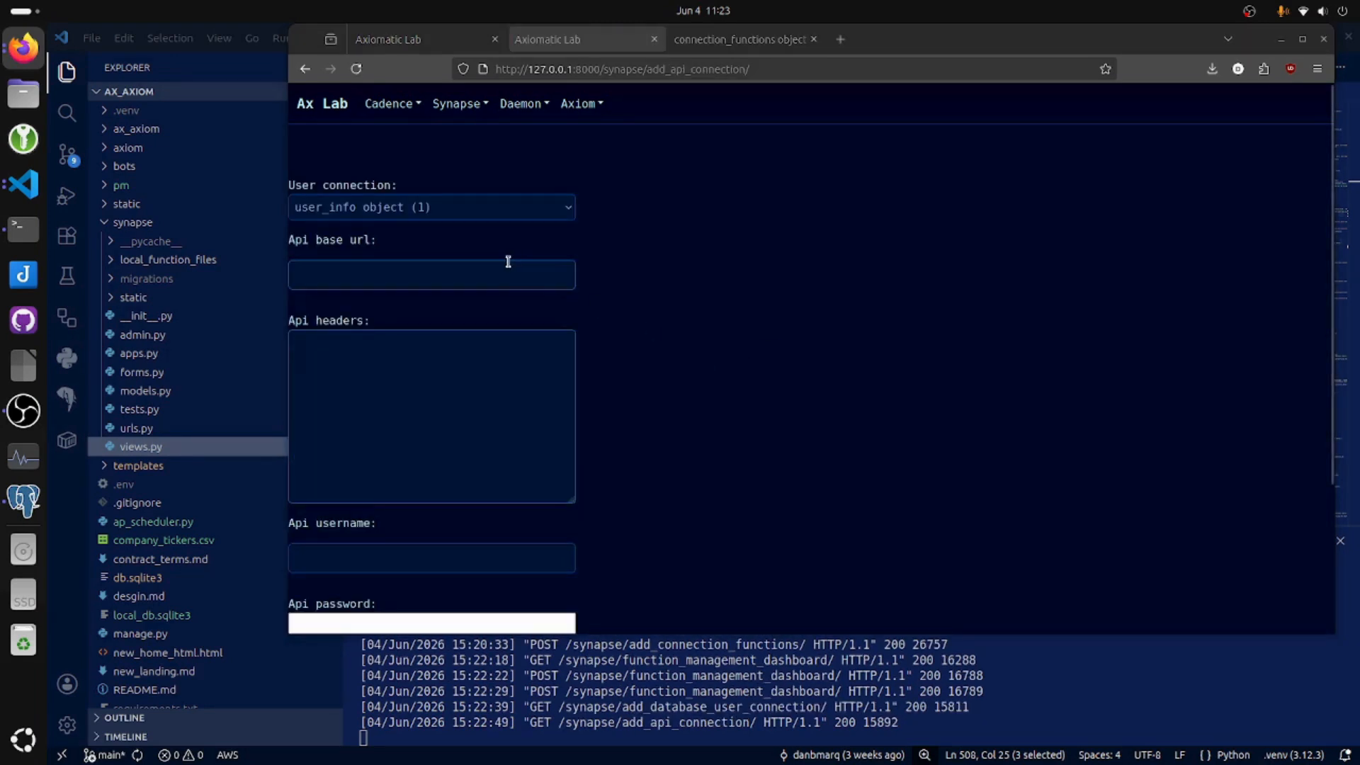
type("http://data.sec.gov/api/__input__function__")
key("alt+Tab")
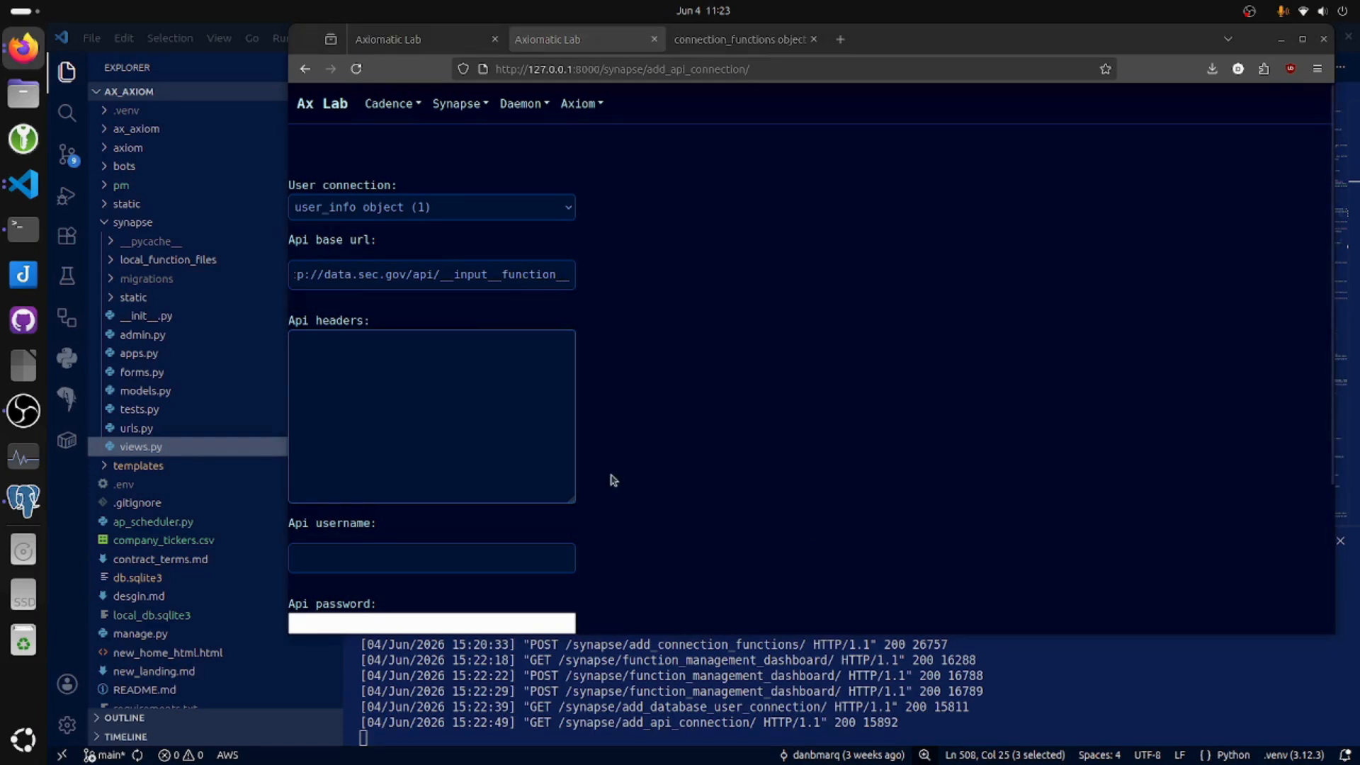
left_click(423, 355)
key("ctrl+v")
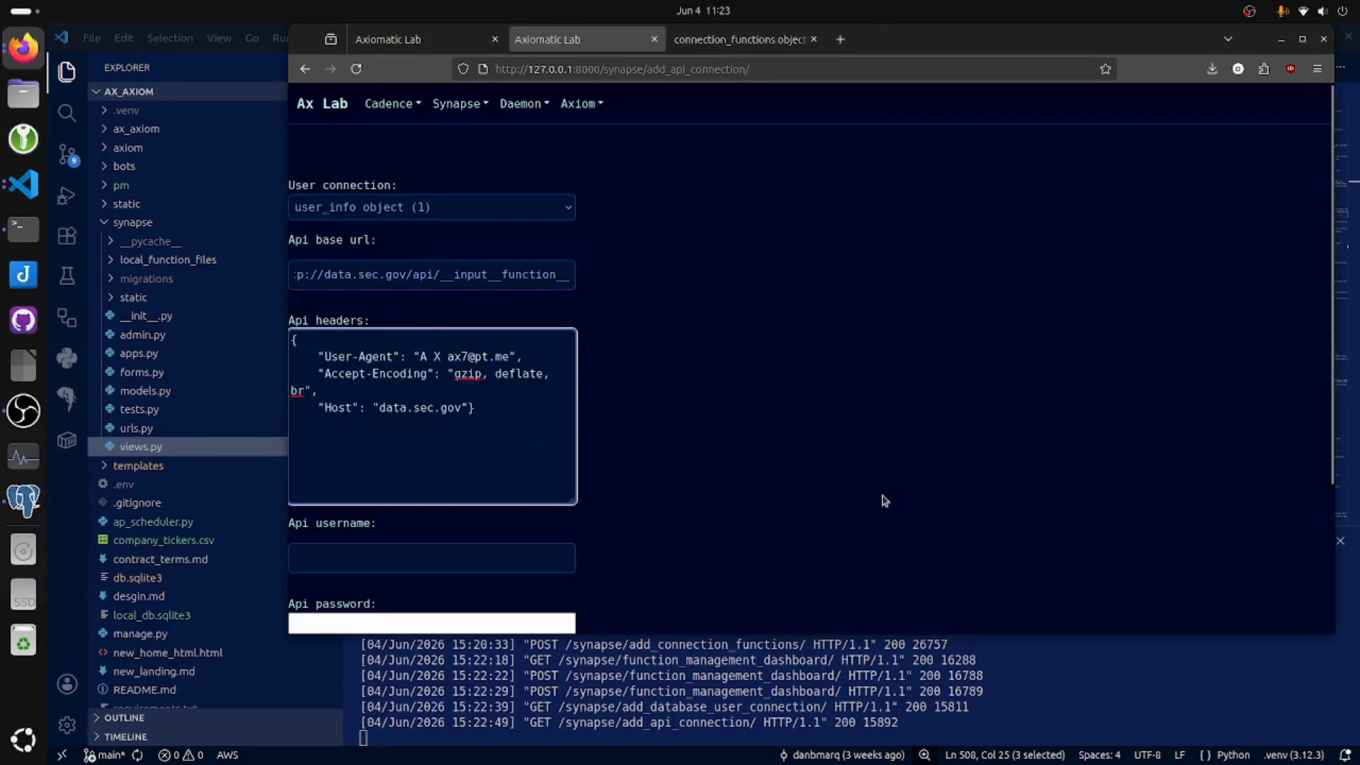
Set the API username to "*", leave the password and key blank, and post the API connection.
left_click(385, 558)
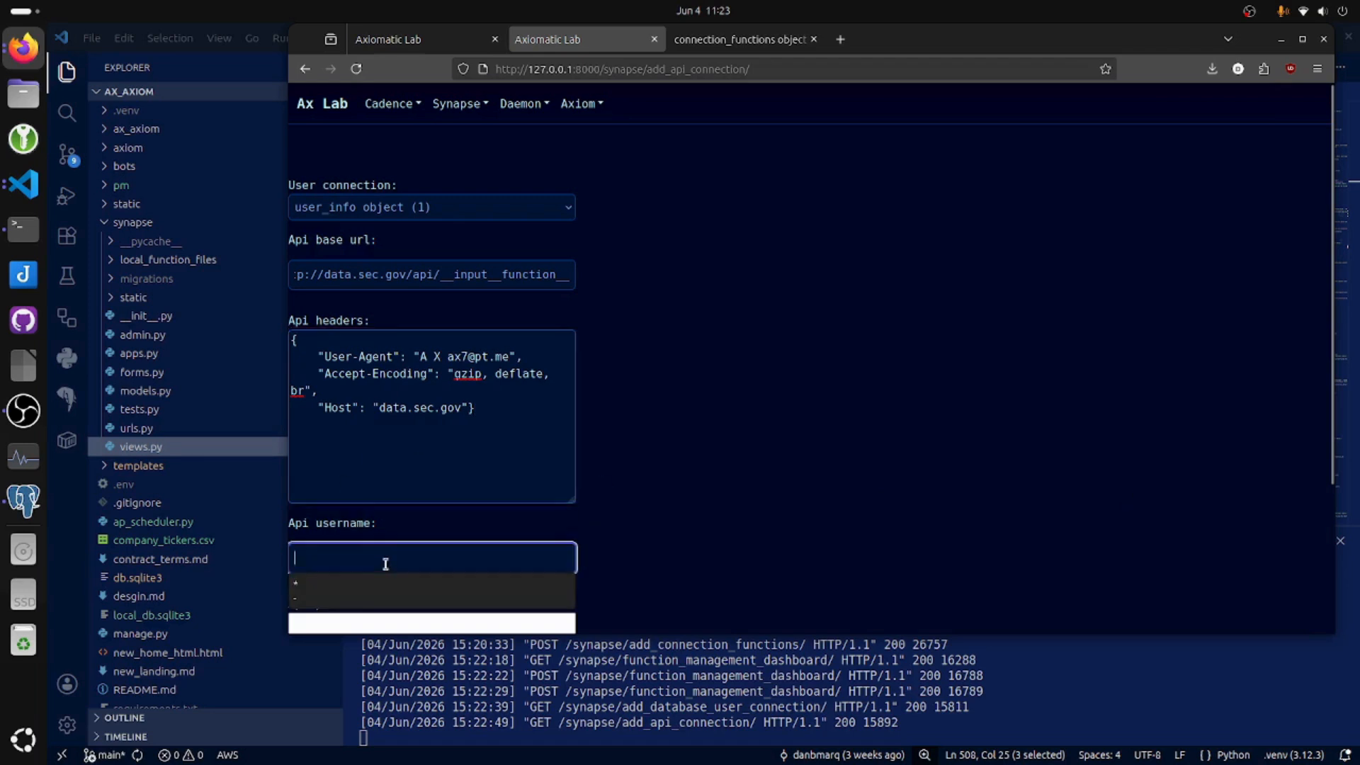
type("*")
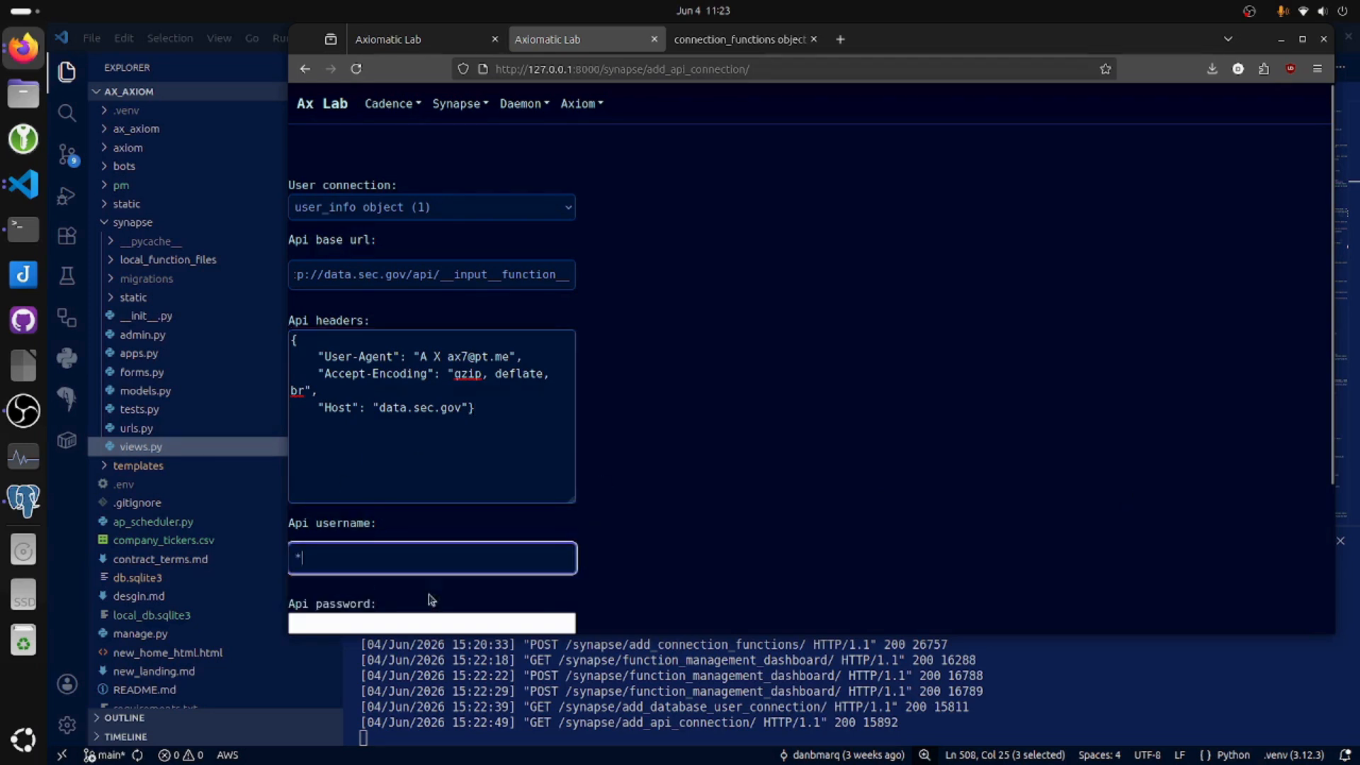
left_click(702, 547)
scroll(702, 548, "down", 3)
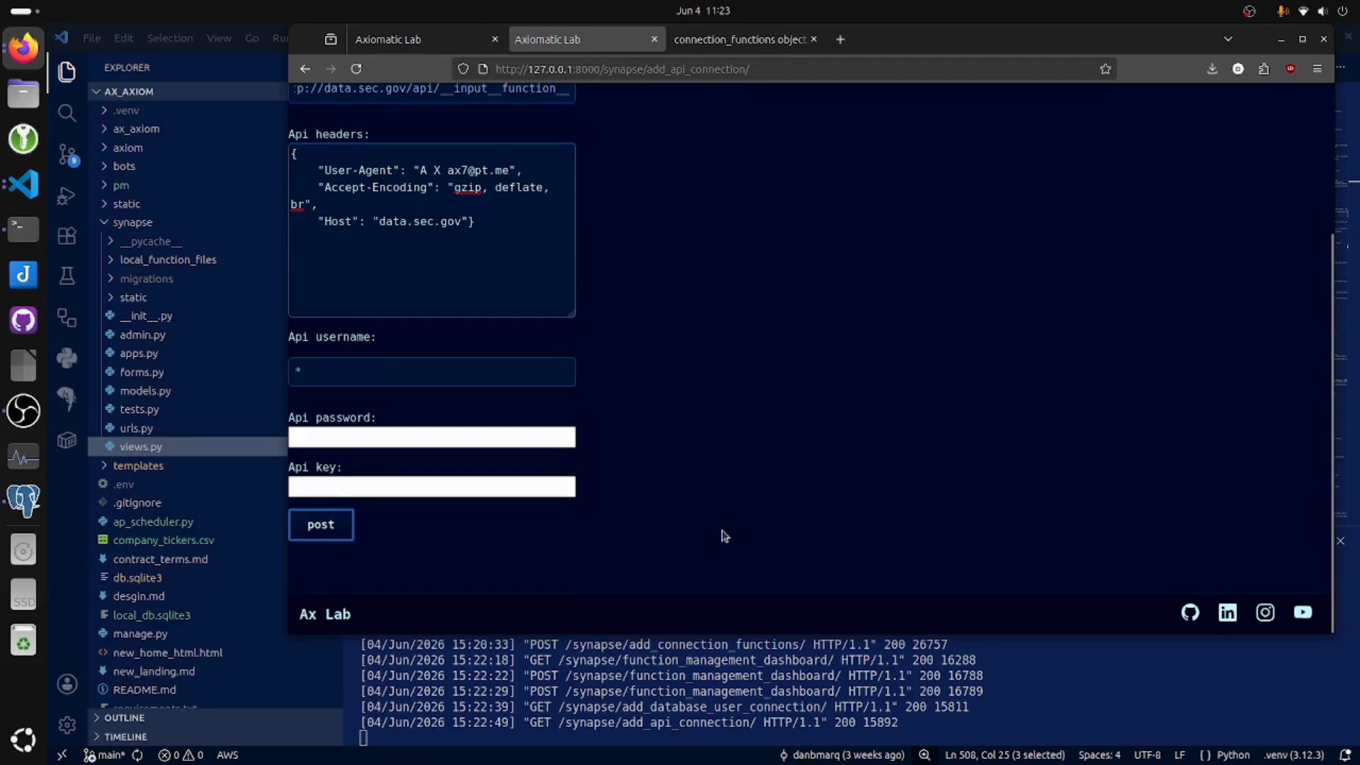
left_click(311, 522)
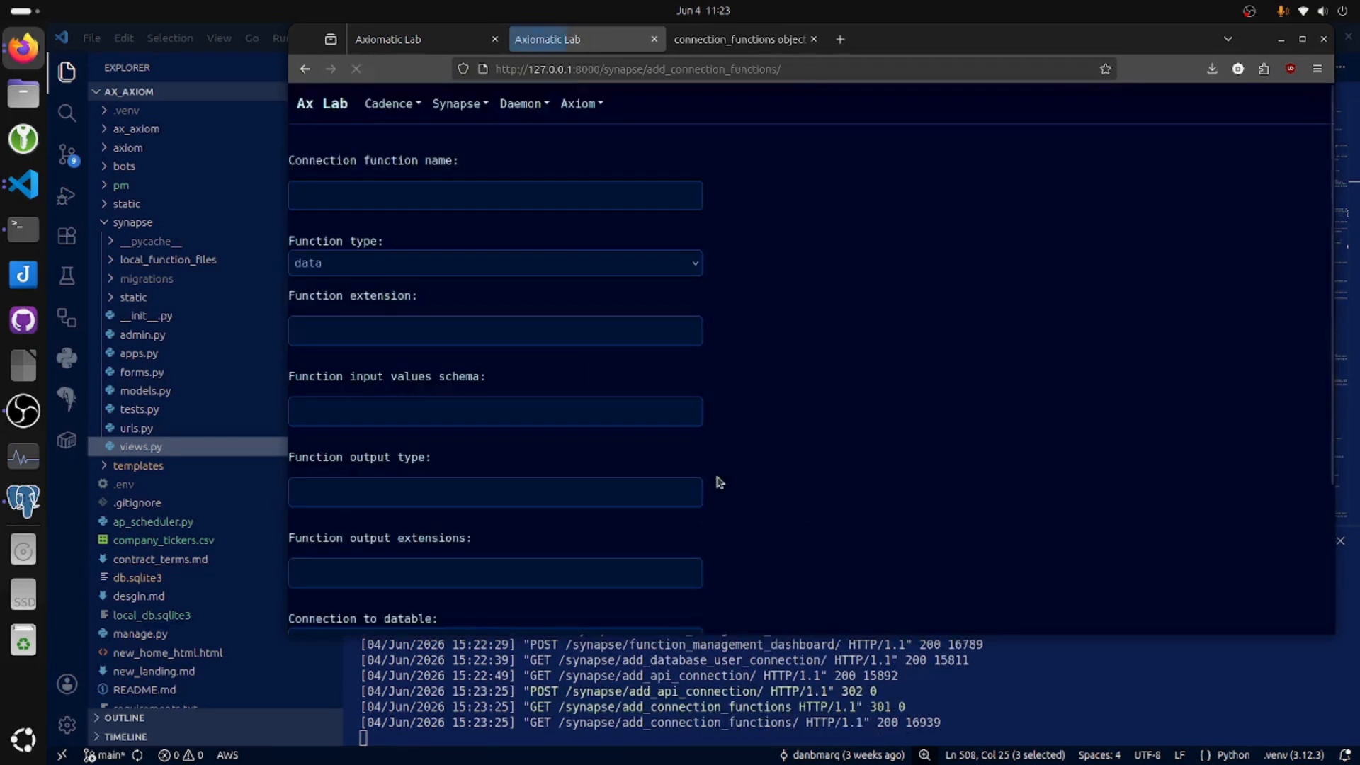
Name the connection function "edgar company info" and set its function extension to xbrl/companyfacts/__input__CIK__.json.
left_click(501, 192)
type("edgar company info")
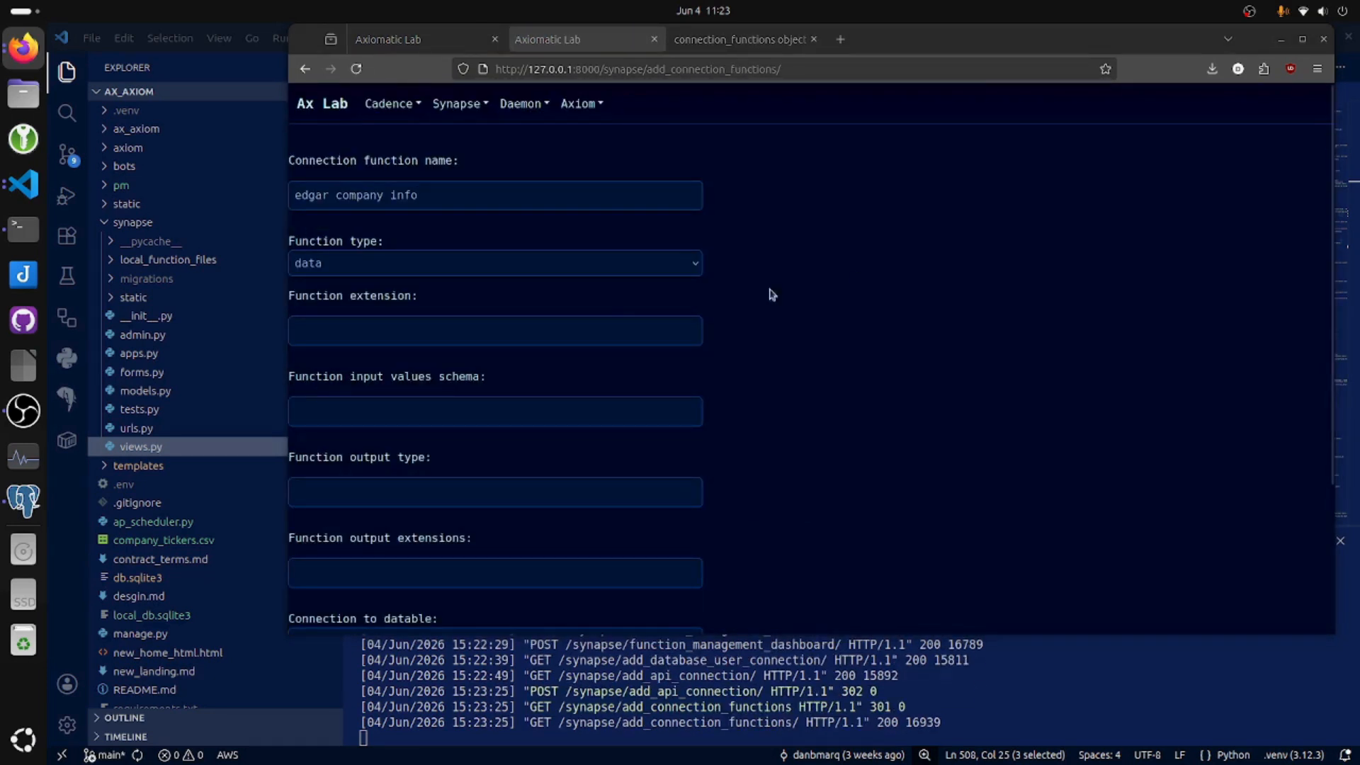
left_click(520, 328)
type("xbrl/companyfacts/__input__CIK__.json")
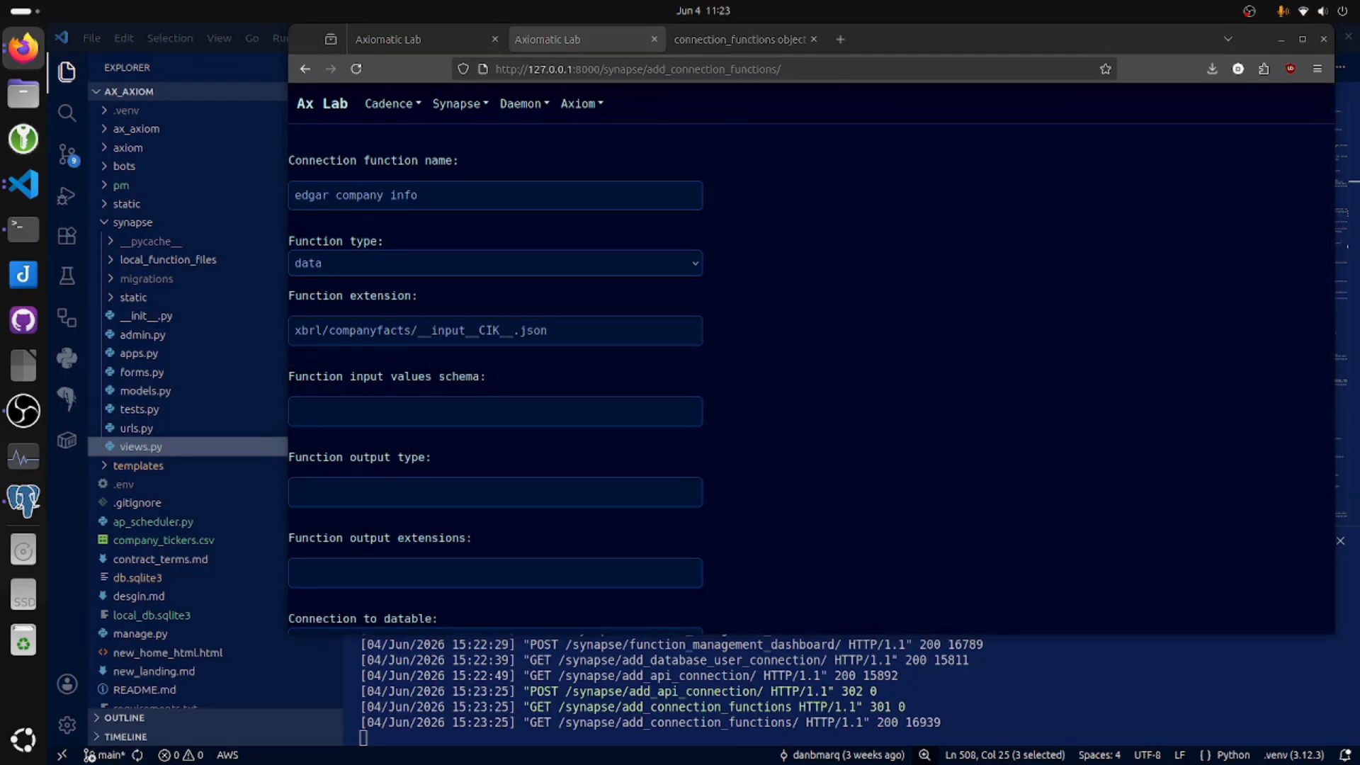
left_click(604, 410)
key("ctrl+v")
left_click(535, 490)
type("{\"cik\":\"CIK\", \"entityName\":\"EntityName\", \"facts\":\"facts\"}")
scroll(844, 444, "down", 3)
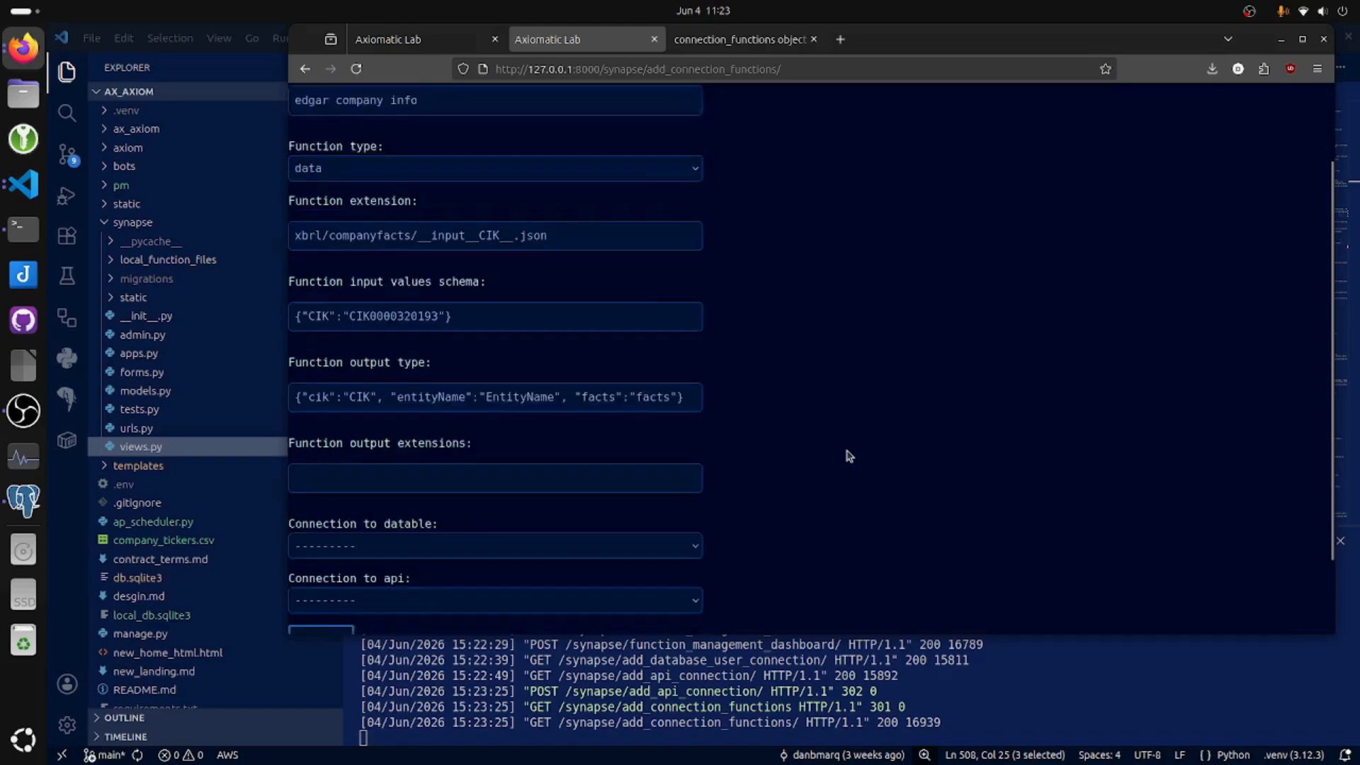
left_click(521, 504)
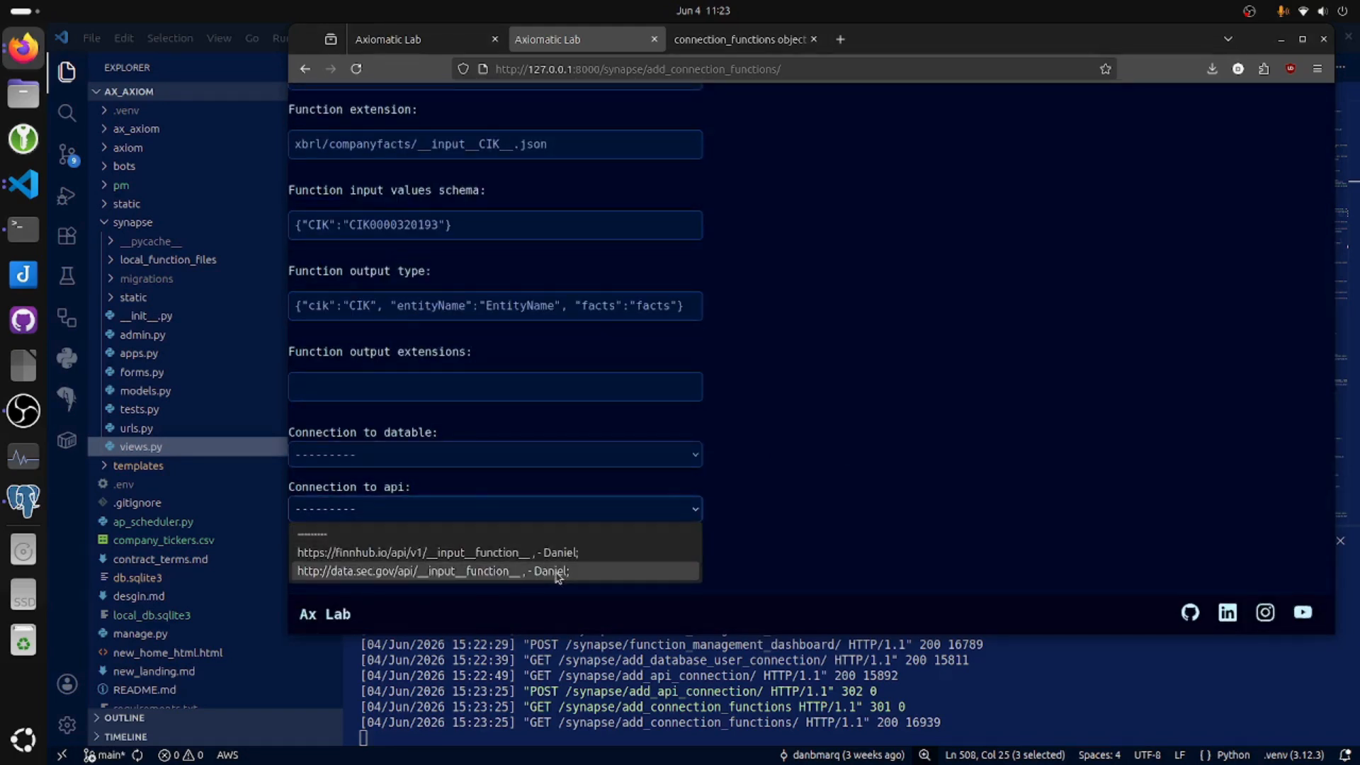
left_click(557, 572)
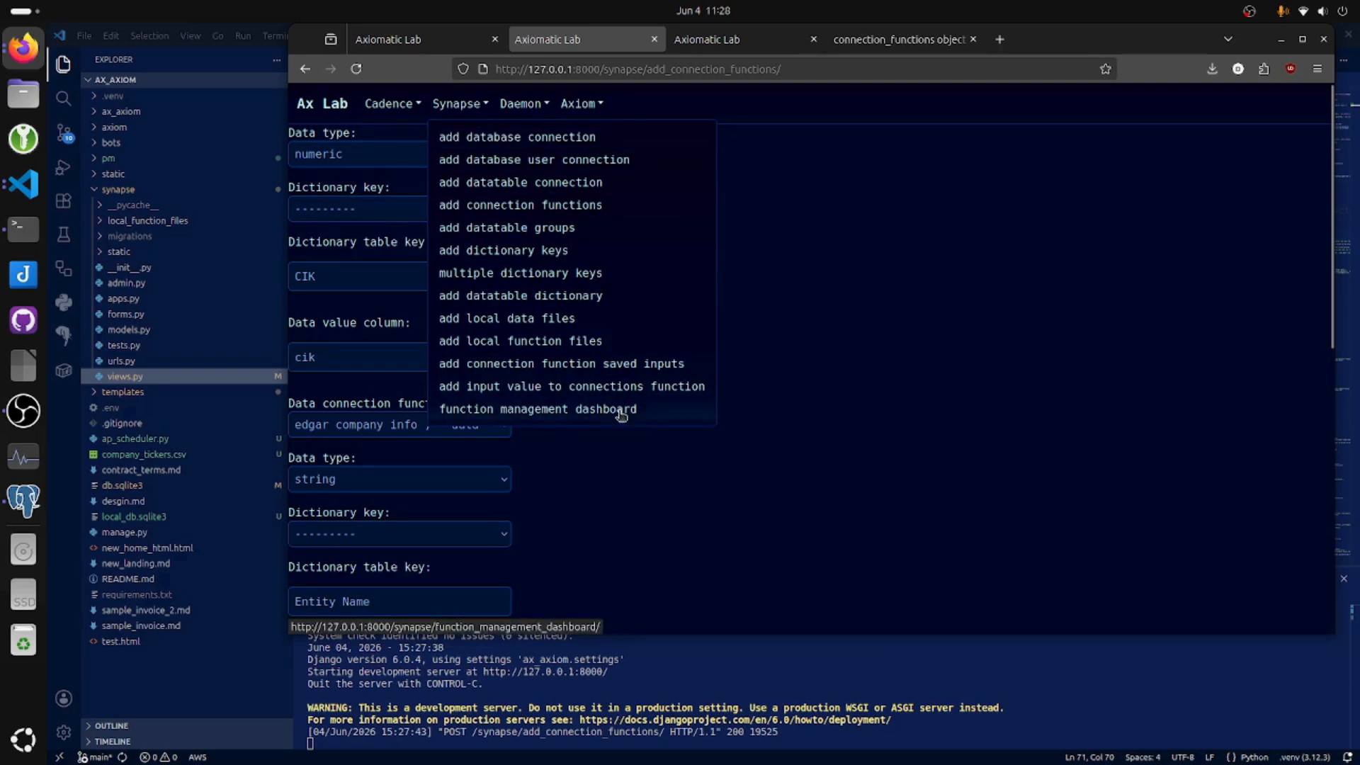
left_click(618, 409)
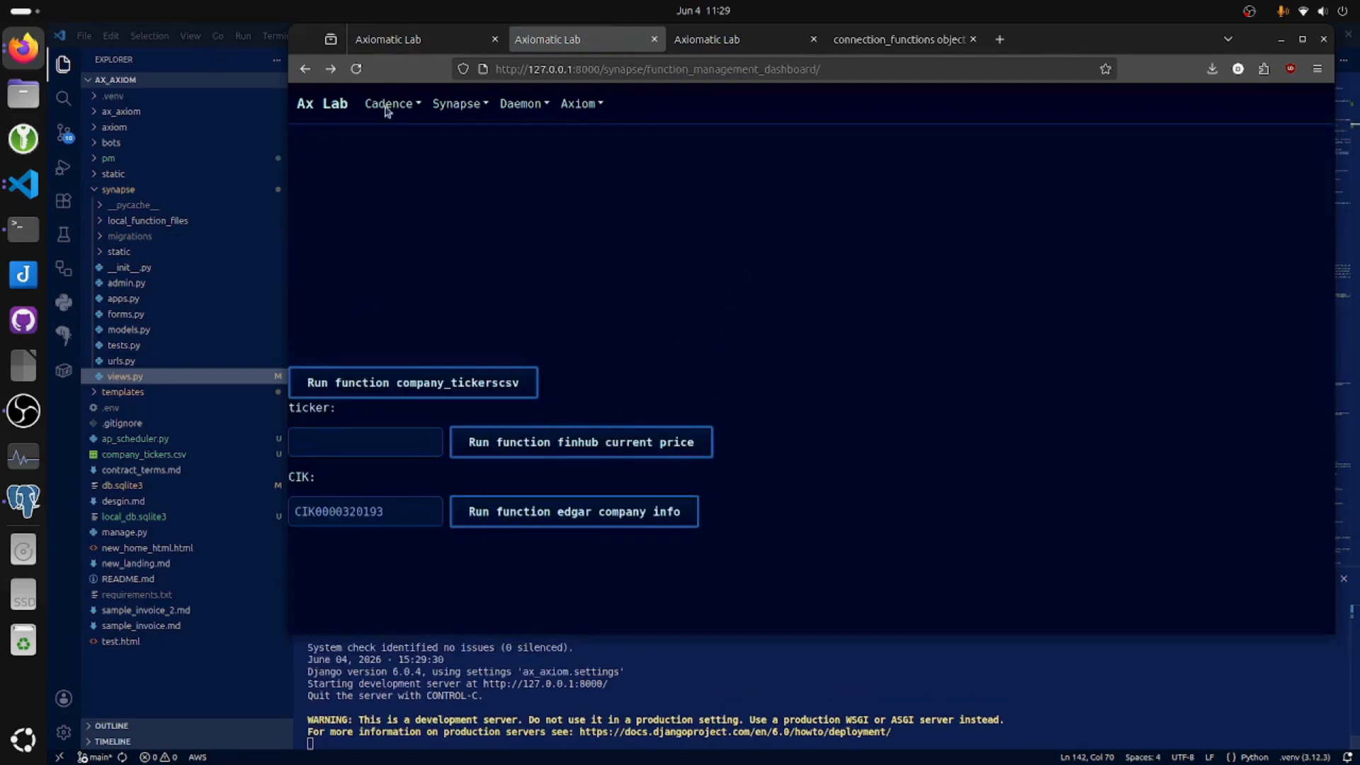
left_click(570, 520)
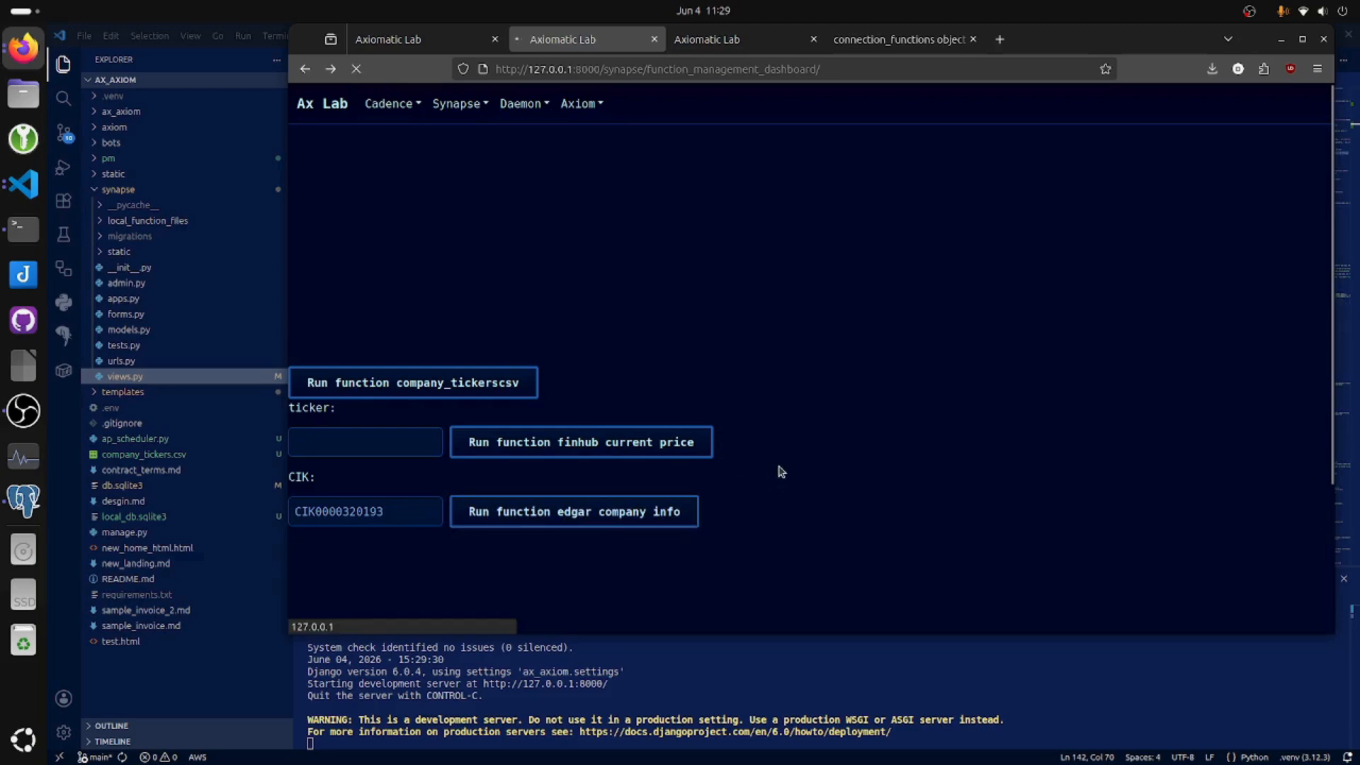
scroll(832, 354, "down", 5)
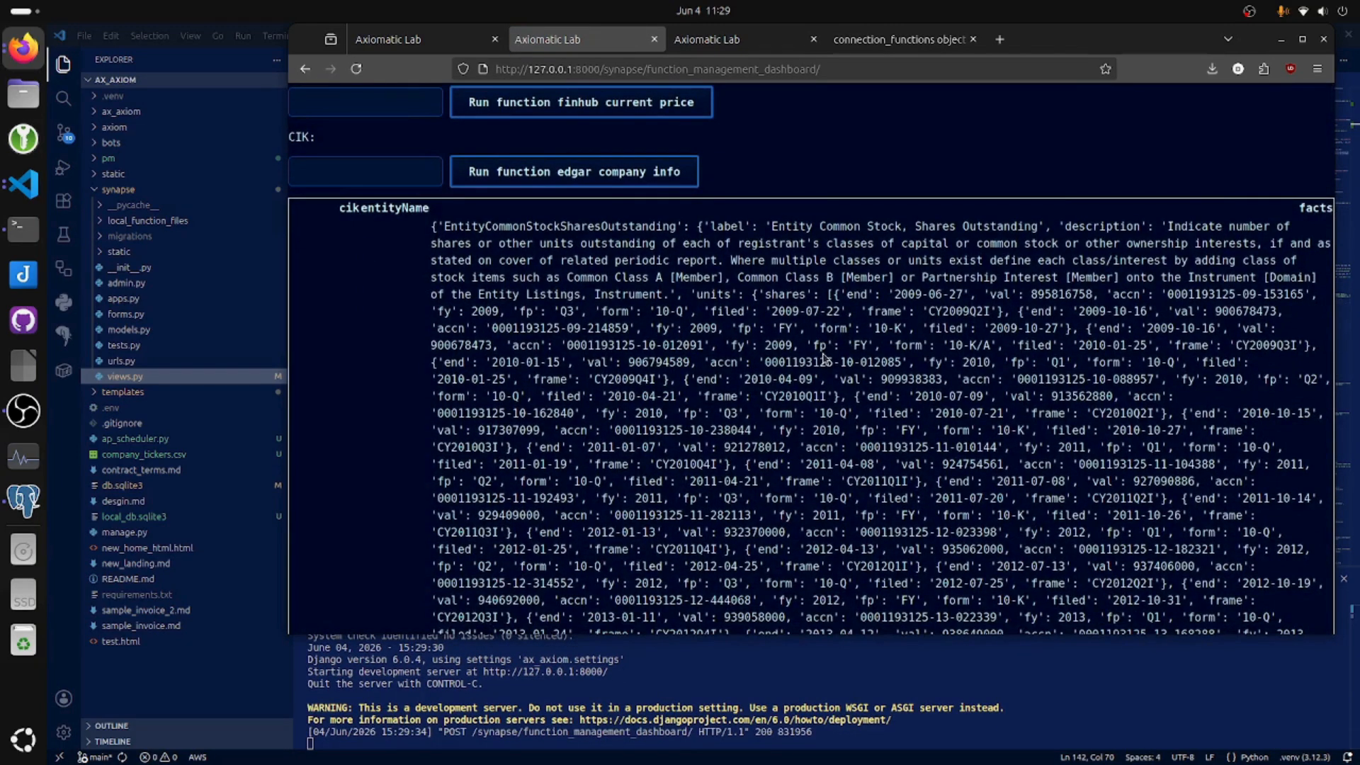
scroll(826, 358, "up", 2)
Add a datatable group named "Tickers" and post it.
left_click(456, 104)
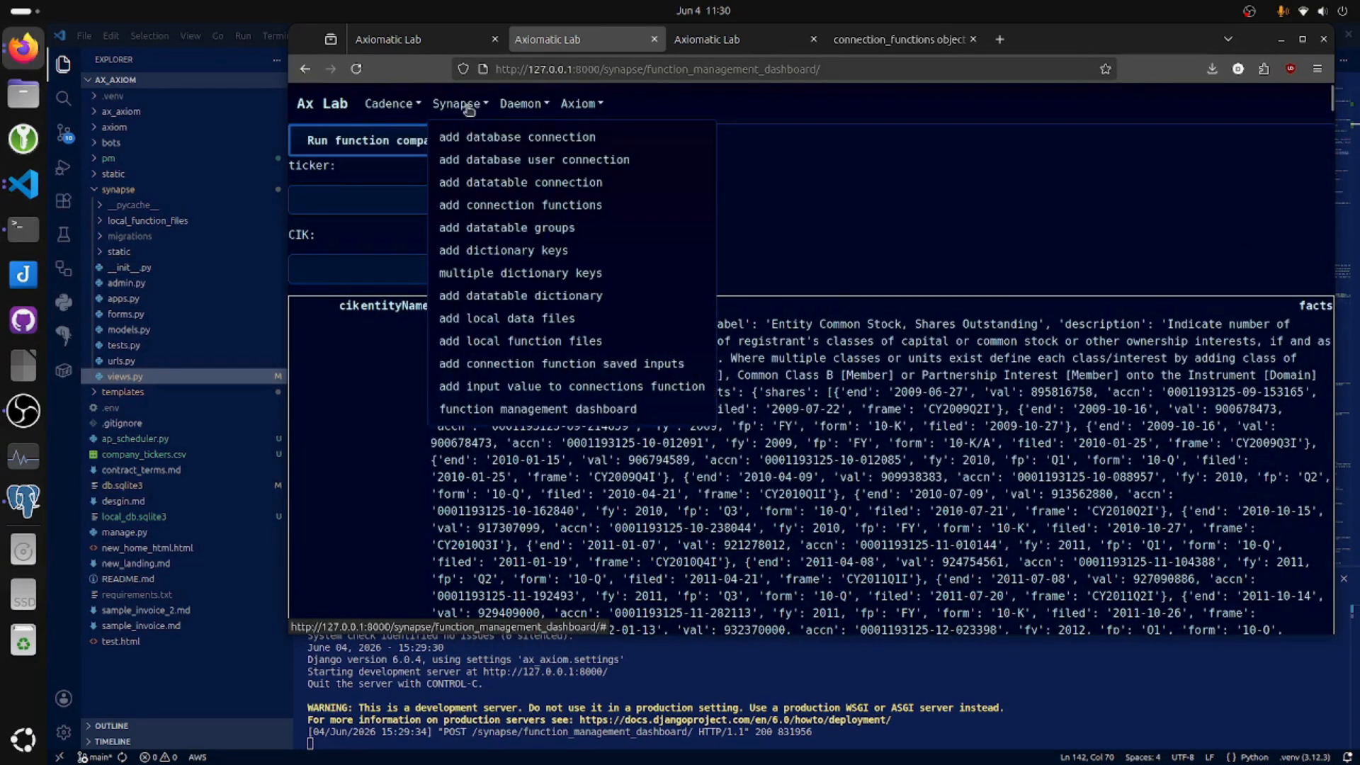
left_click(589, 230)
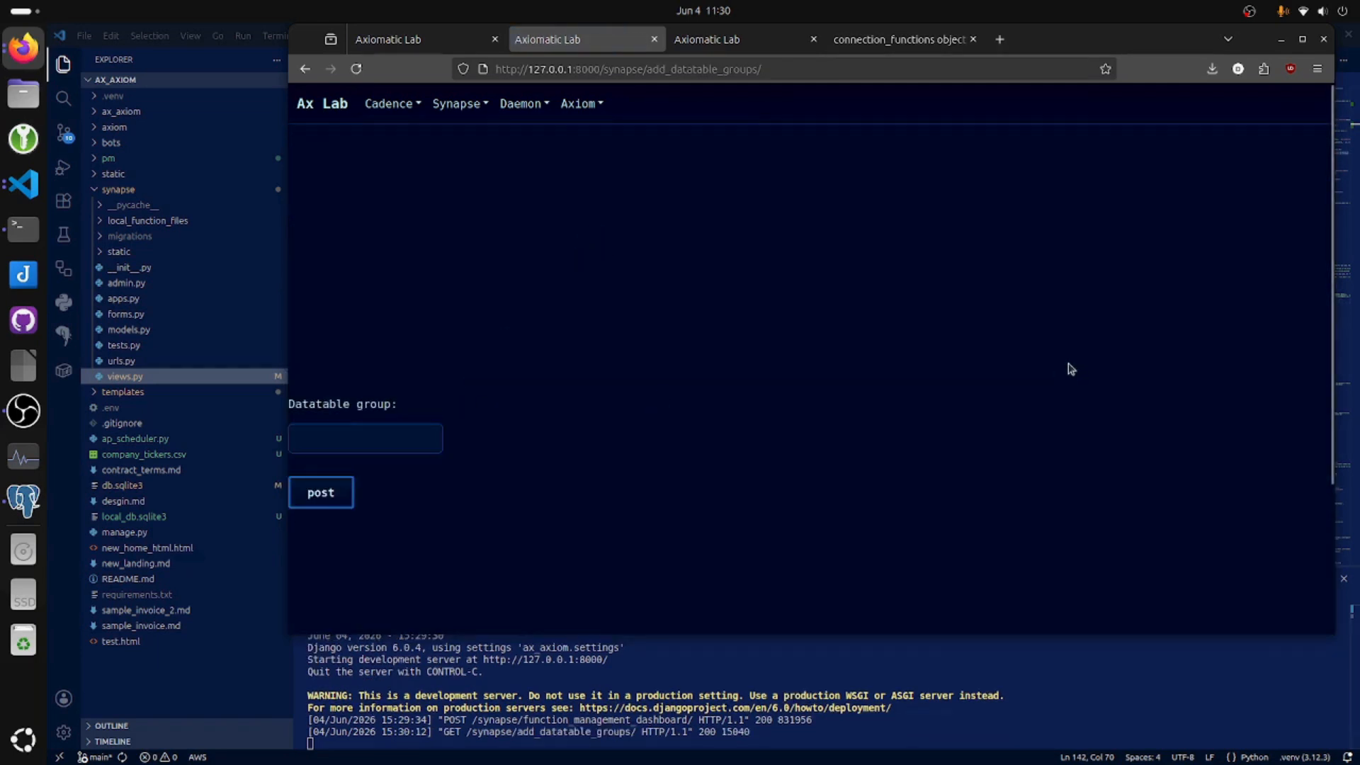
left_click(406, 434)
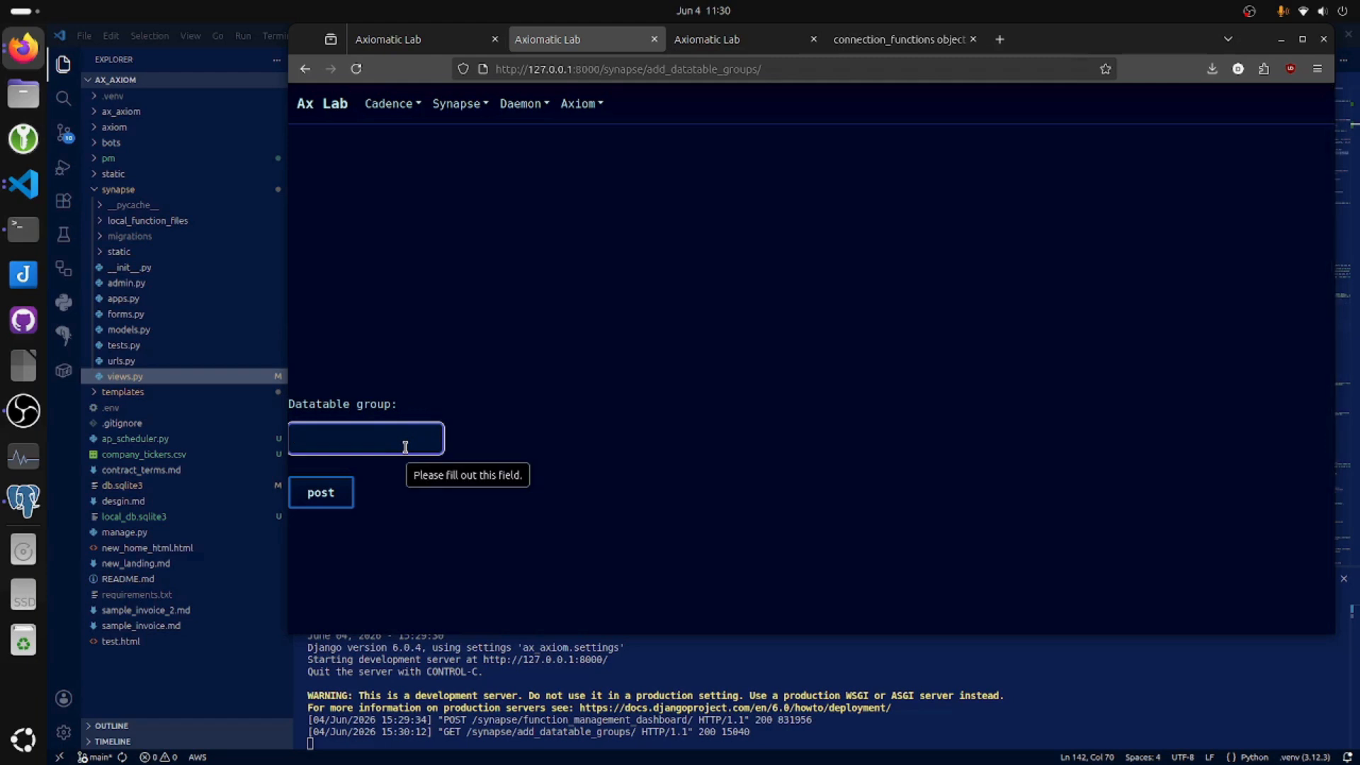
type("T")
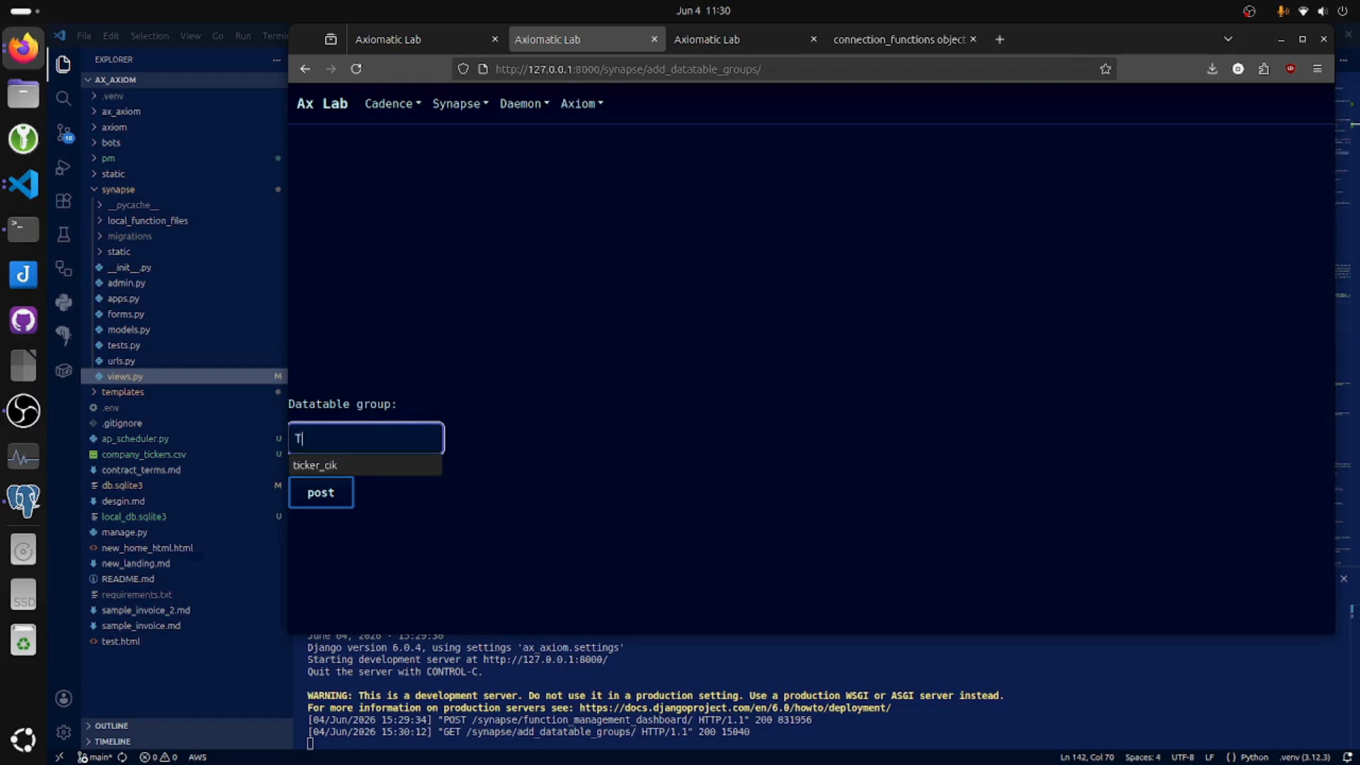
type("ickers")
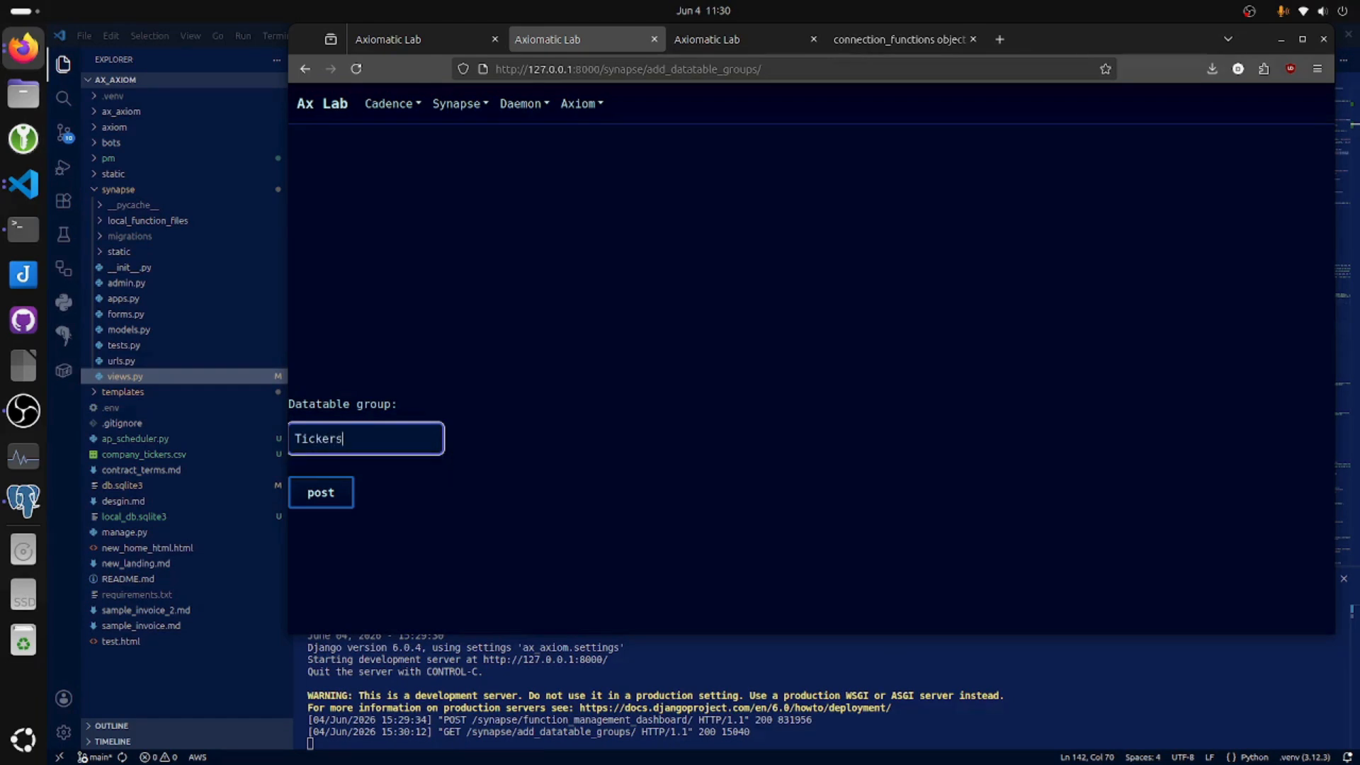
key("Return")
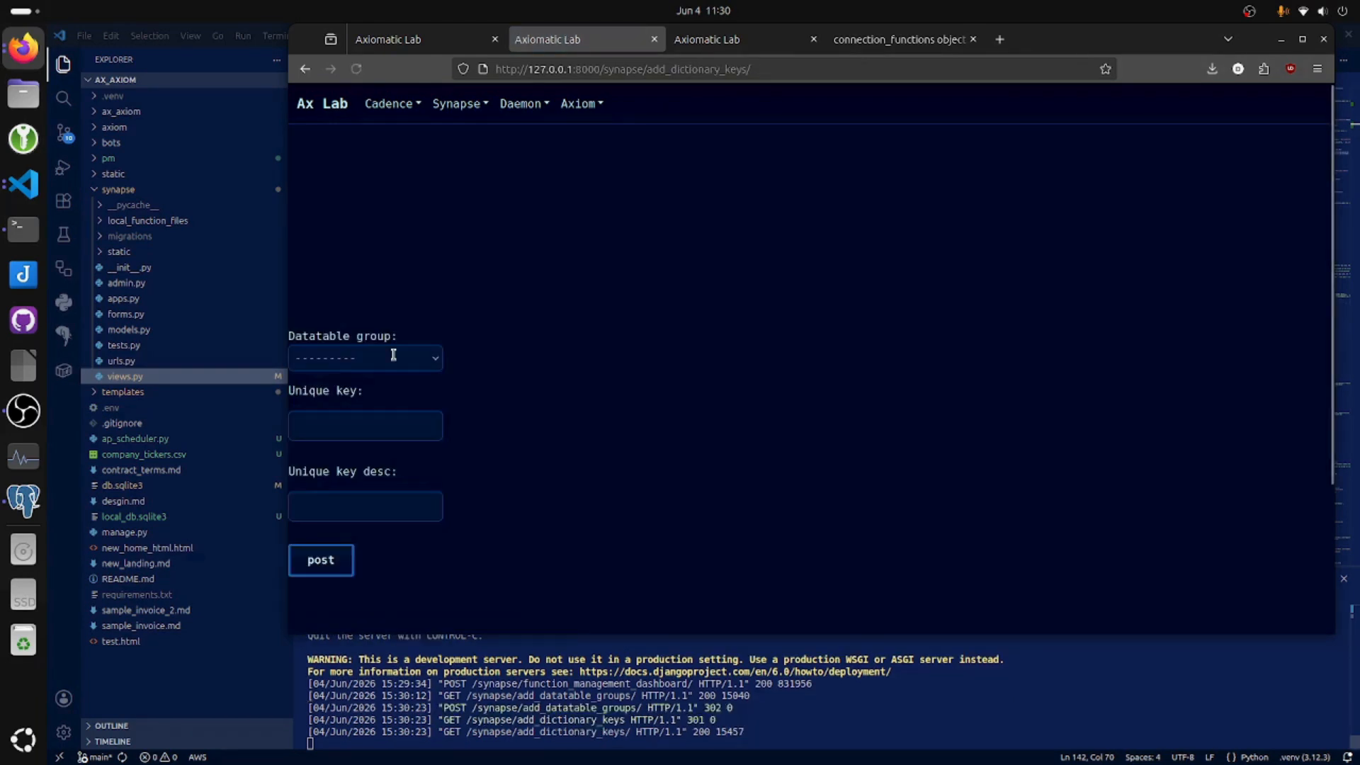
Add the unique key "CIK" with the description "company CIK number" to the Tickers datatable group and post it.
left_click(393, 356)
left_click(389, 398)
left_click(393, 426)
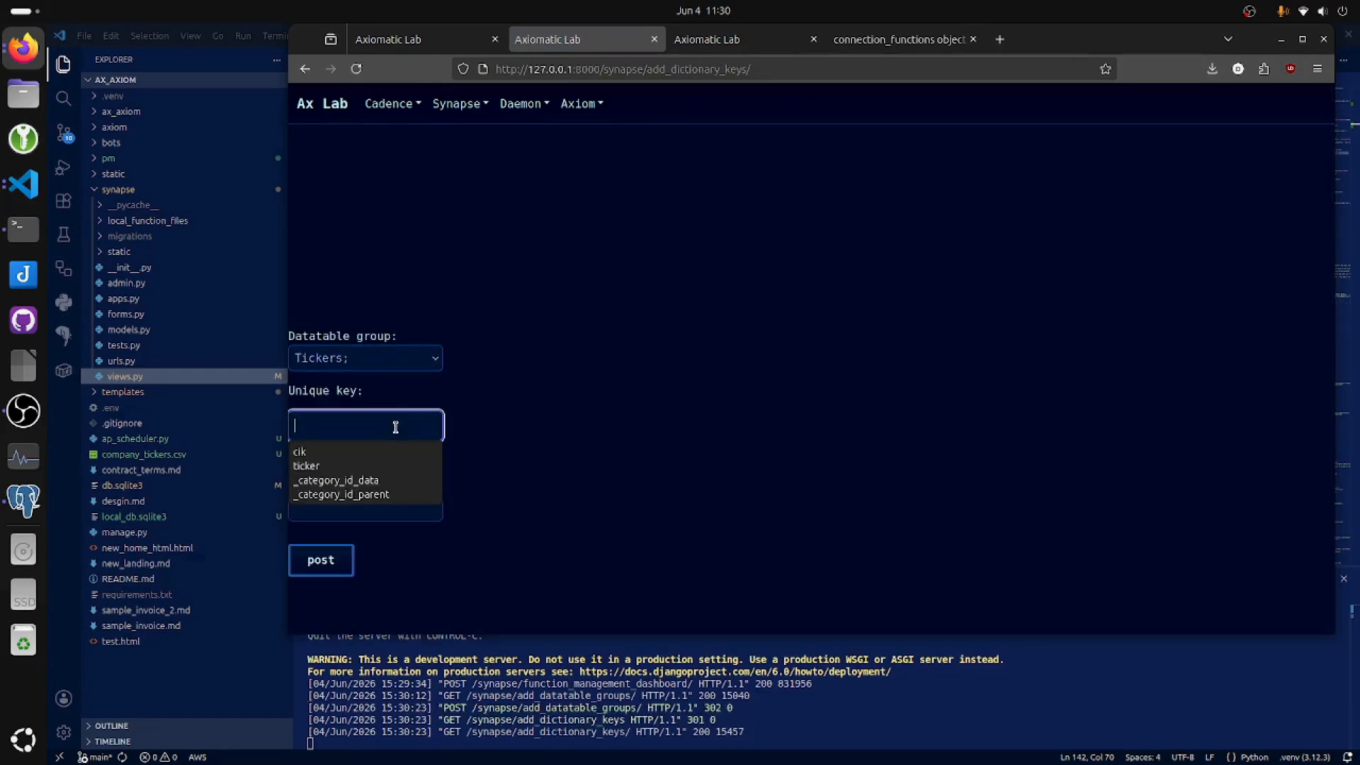
key("Escape")
type("CIK")
key("Tab")
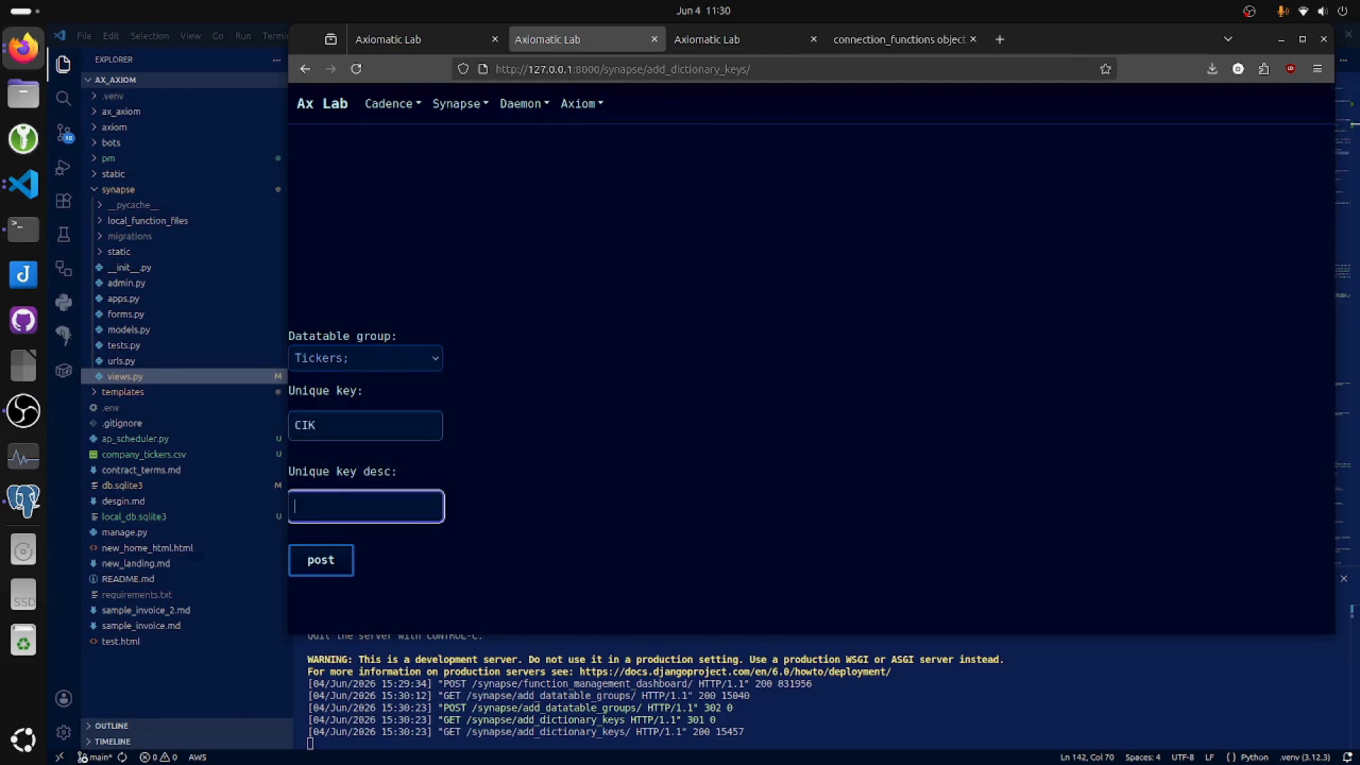
left_click(363, 502)
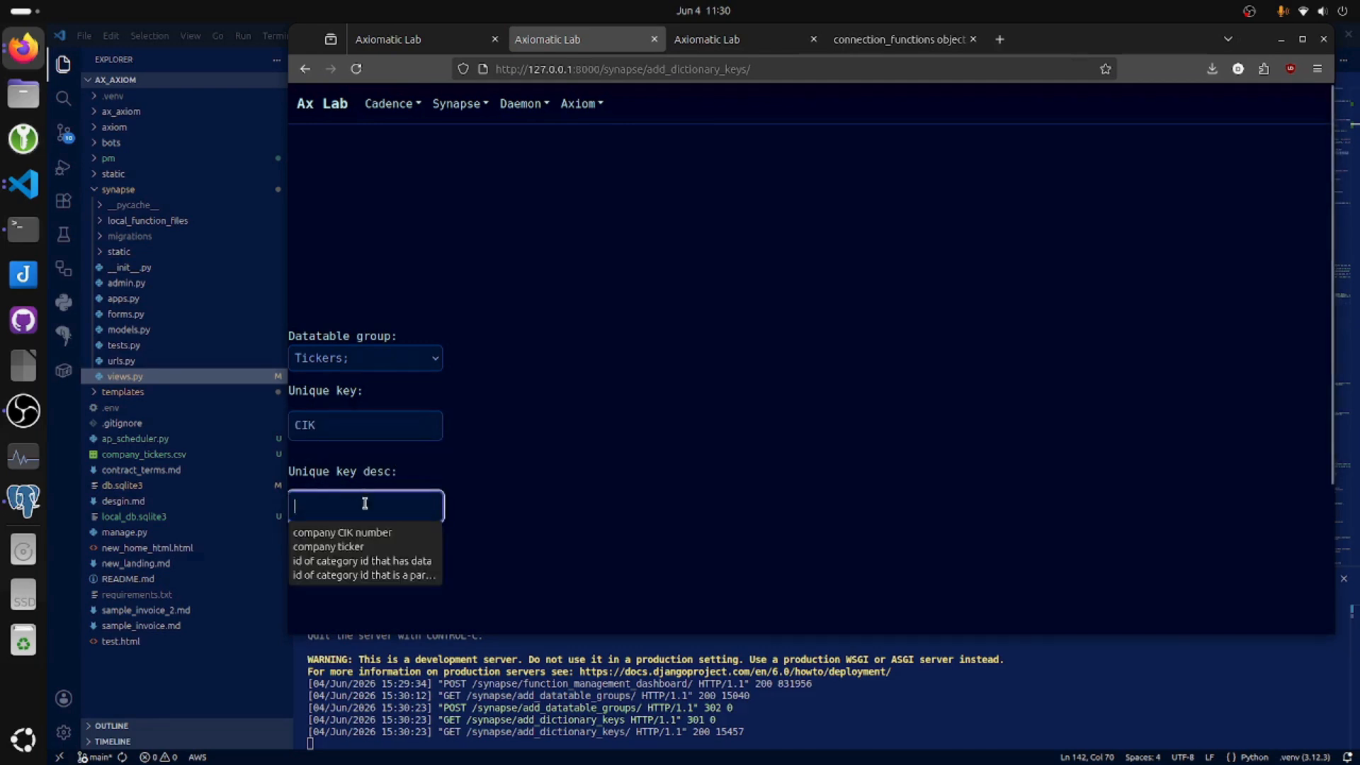
left_click(389, 536)
left_click(343, 559)
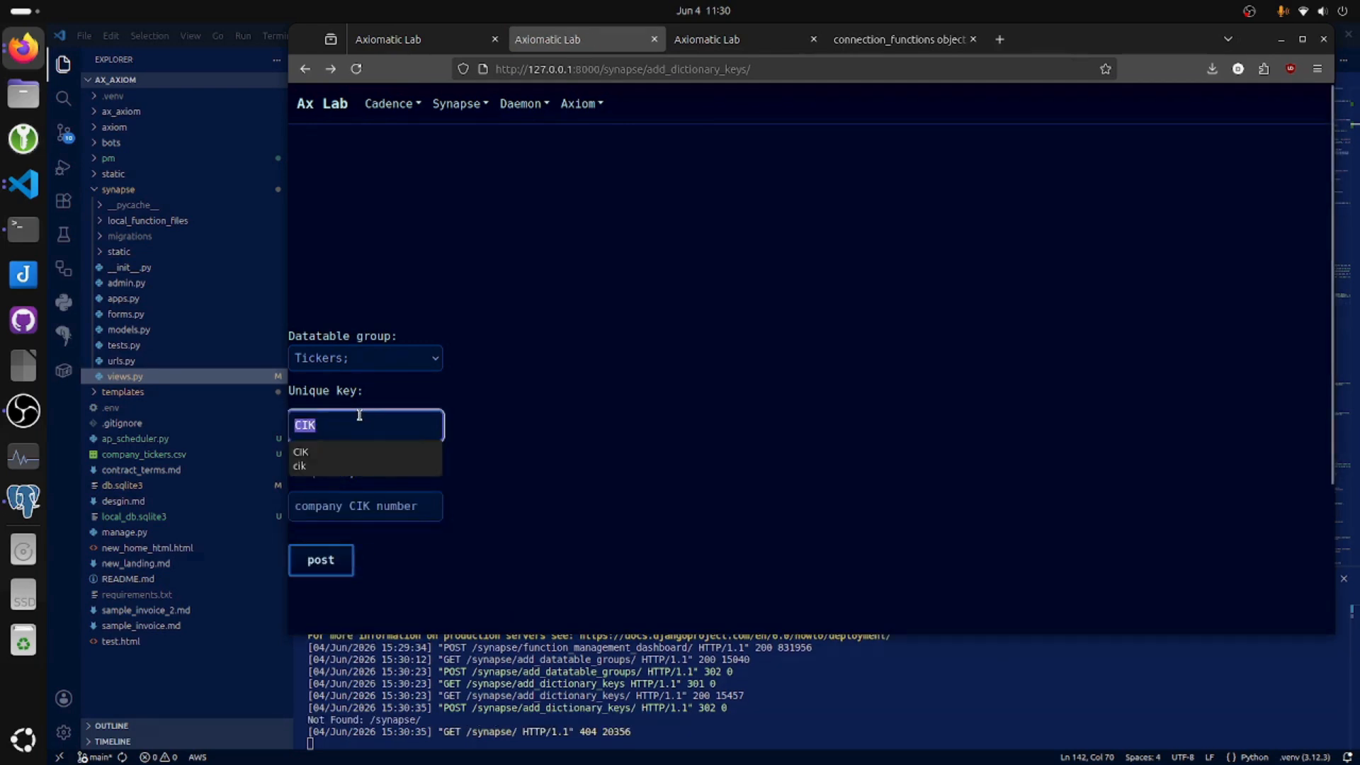
Add the unique key "ticker" with the description "company ticker" to the Tickers datatable group.
type("ticker")
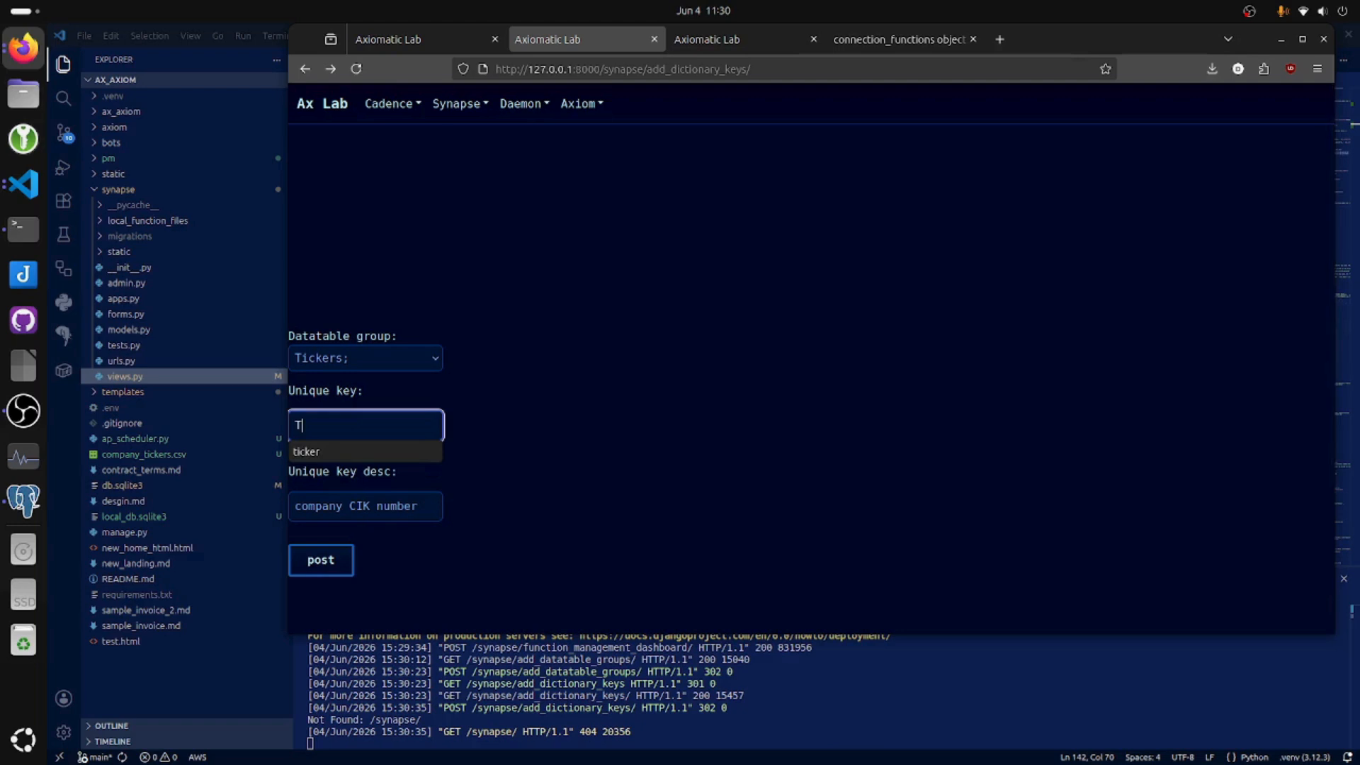
key("Tab")
key("BackSpace")
left_click(363, 501)
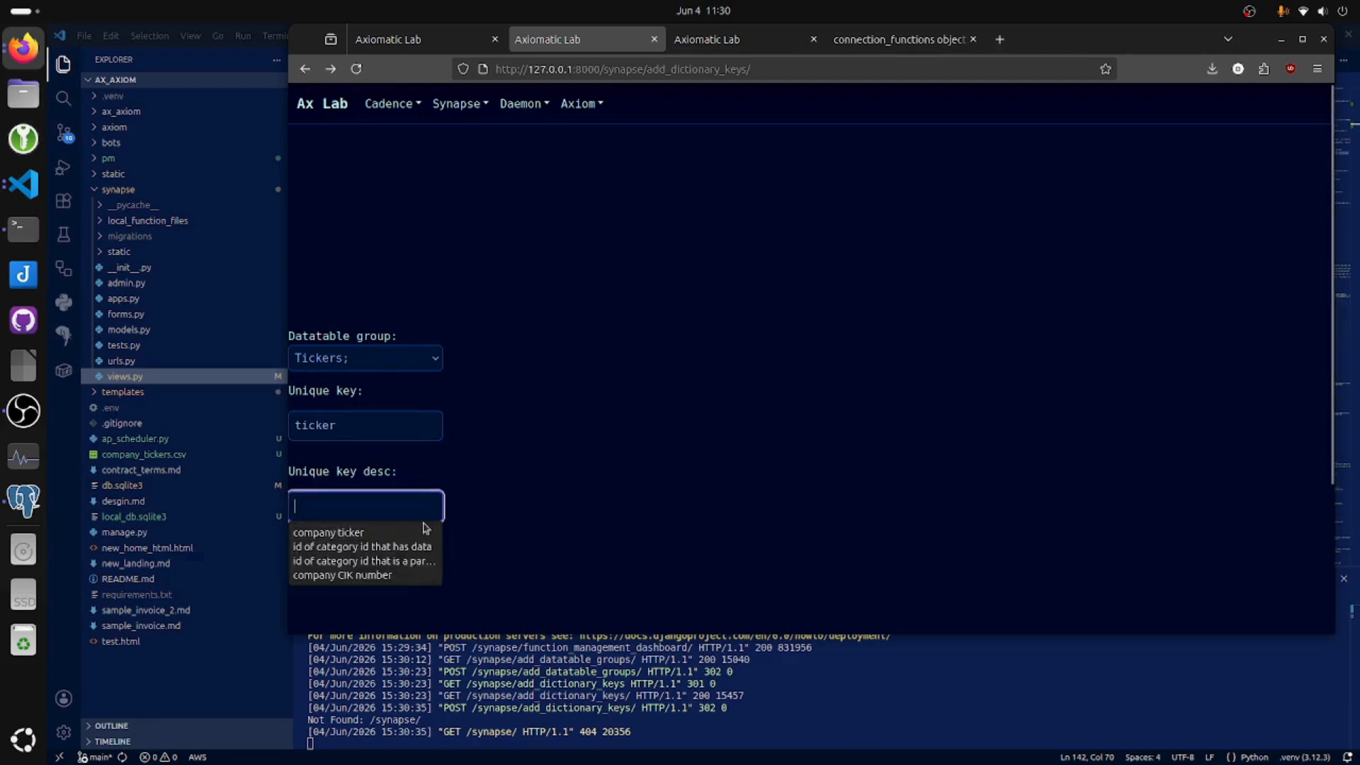
left_click(395, 531)
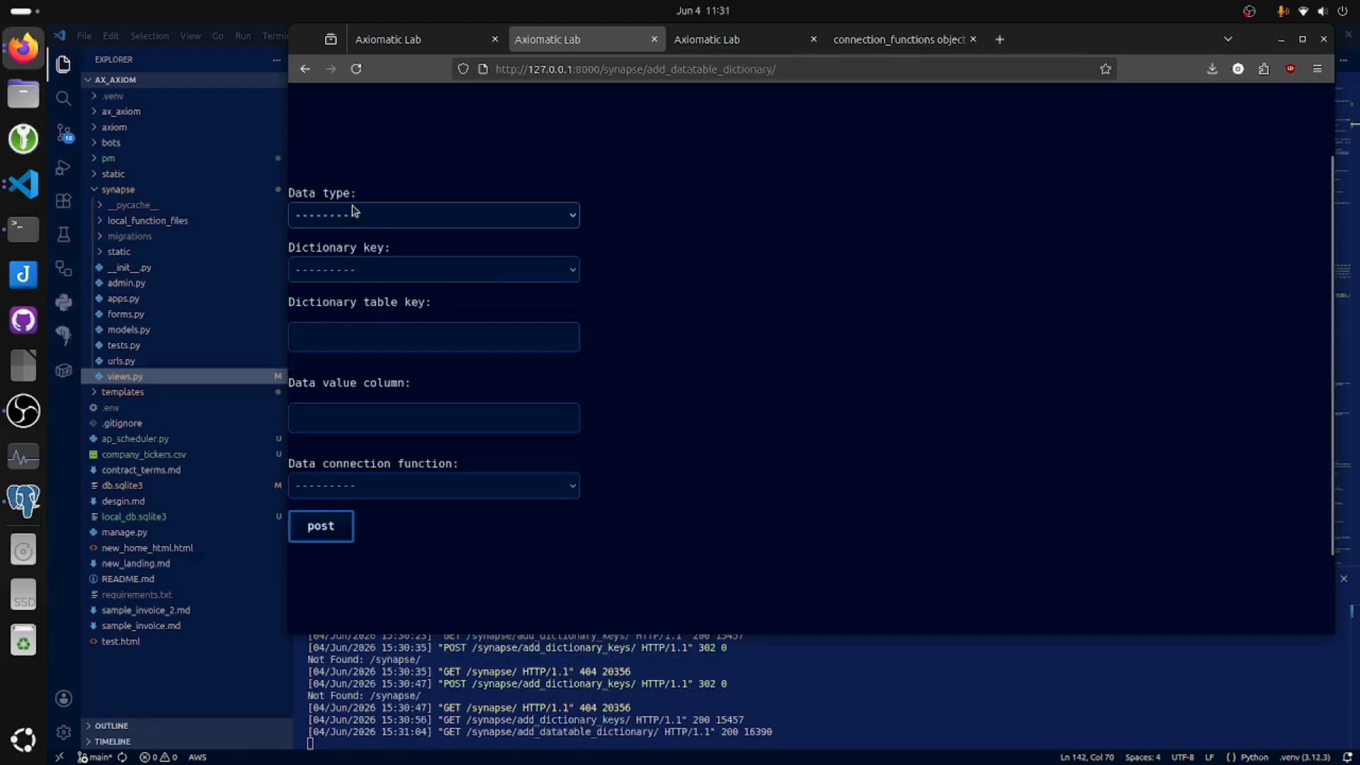
Start a datatable dictionary entry with the data type string and the dictionary key CIK.
left_click(352, 211)
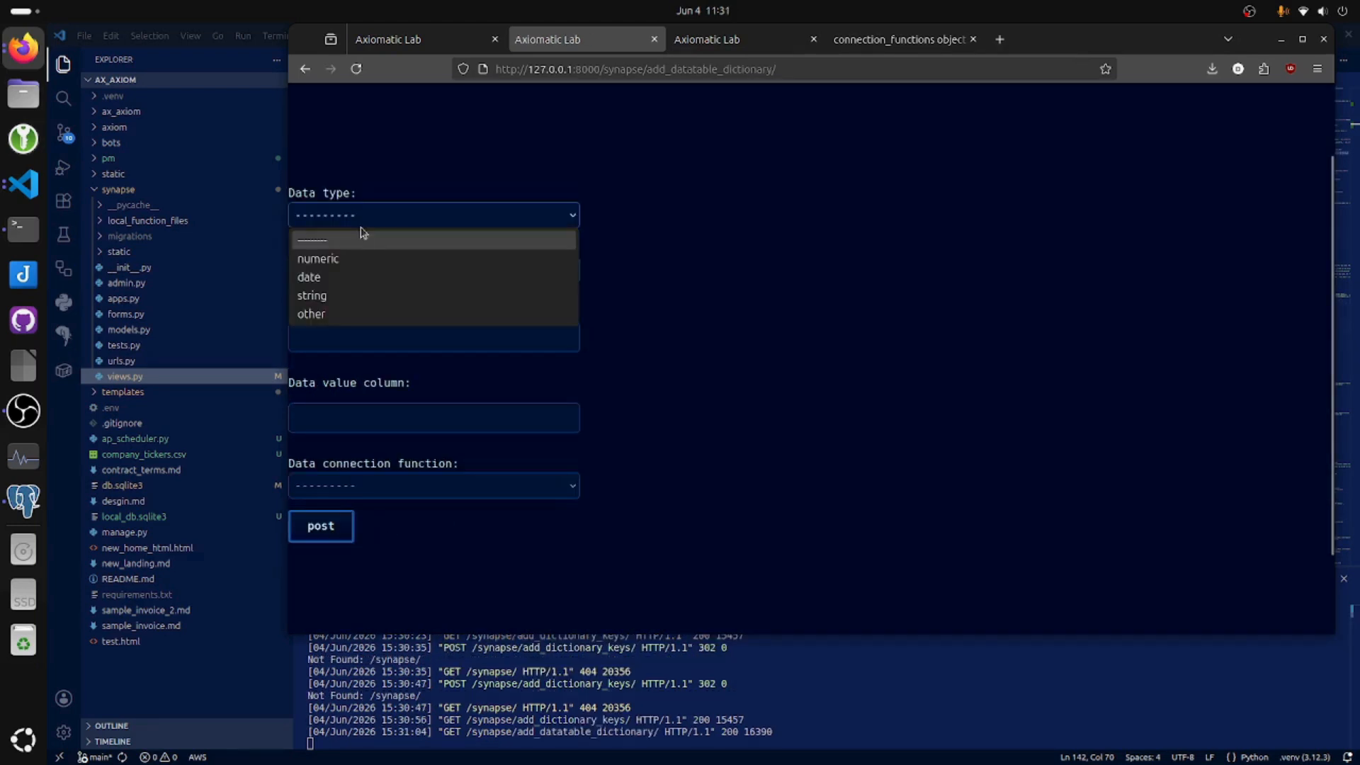
left_click(349, 293)
left_click(359, 268)
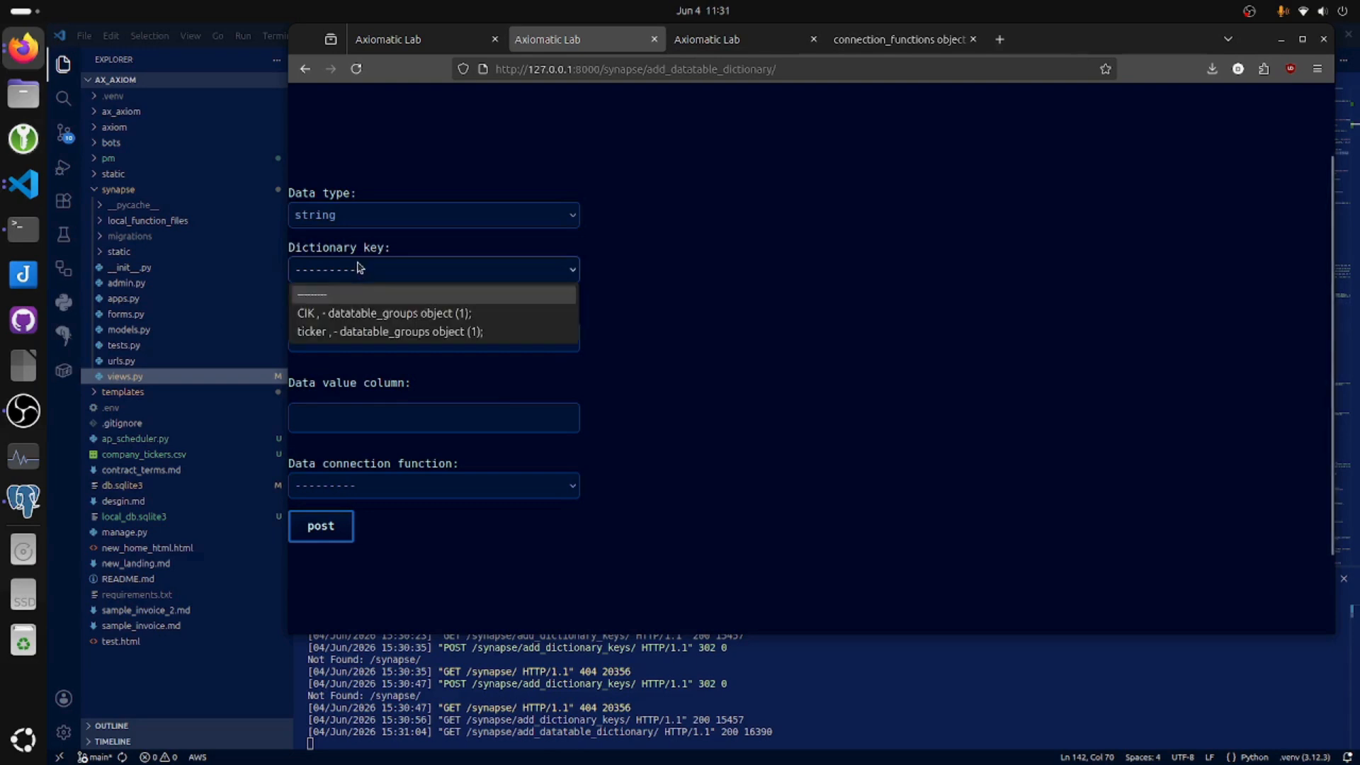
left_click(397, 314)
Set the dictionary table key to "CIK", the data value column to "cik" and the connection function to company_tickerscsv, and post the entry.
left_click(377, 338)
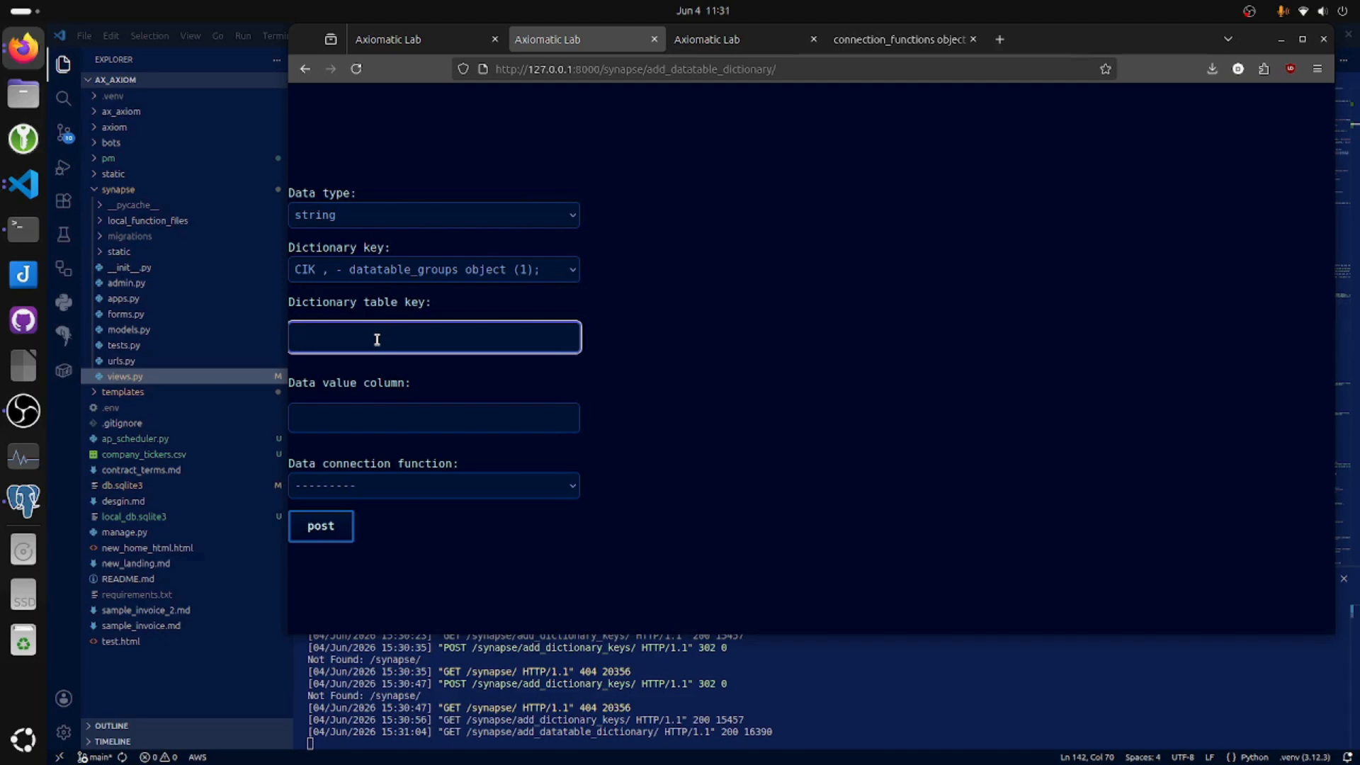
left_click(358, 417)
type("cik")
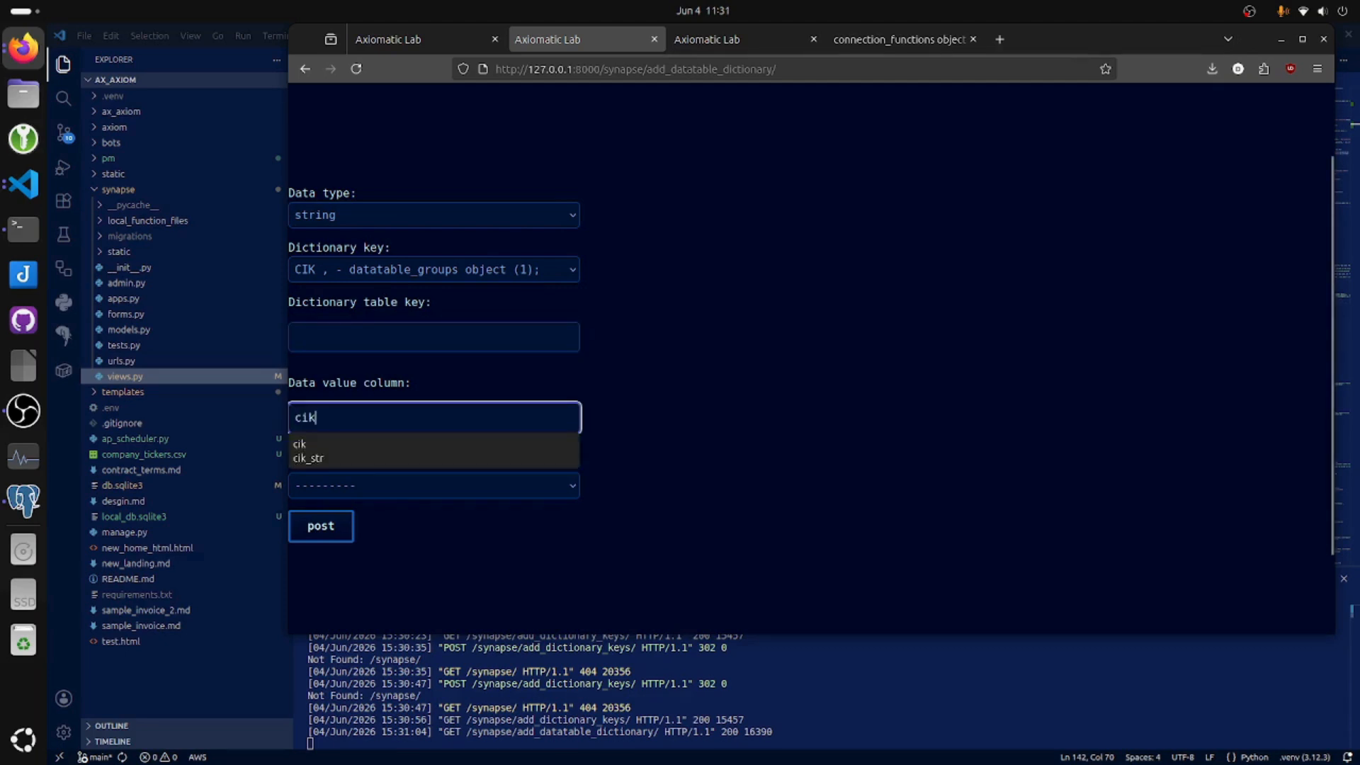
left_click(422, 335)
type("CIK")
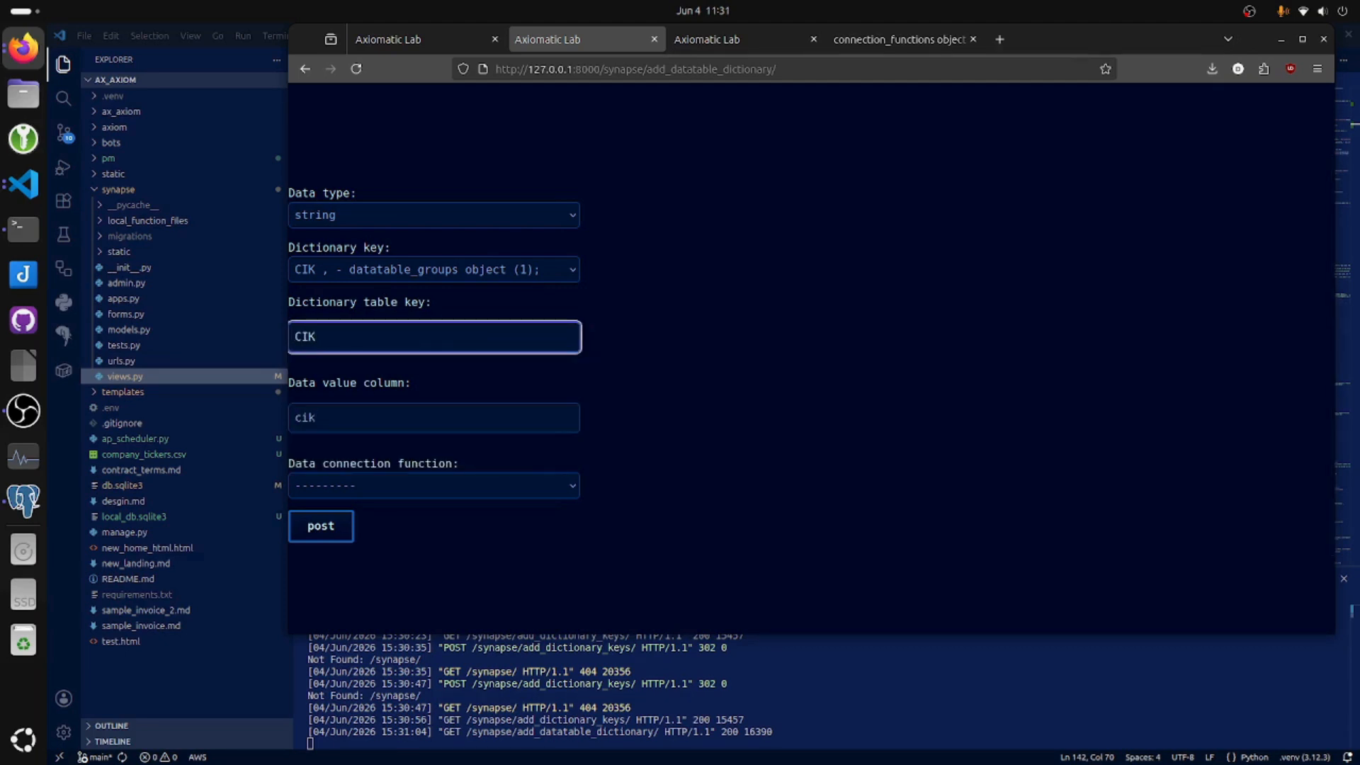
left_click(425, 485)
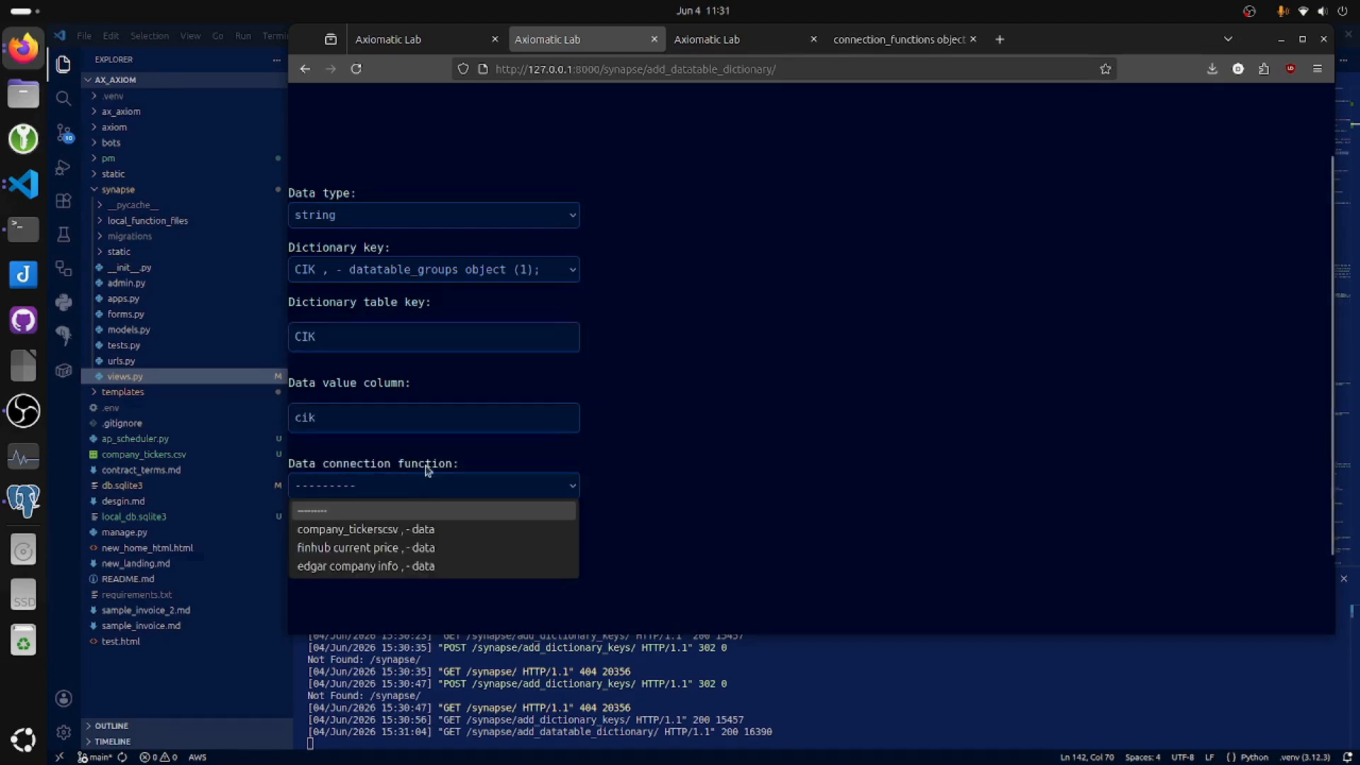
left_click(451, 529)
left_click(321, 527)
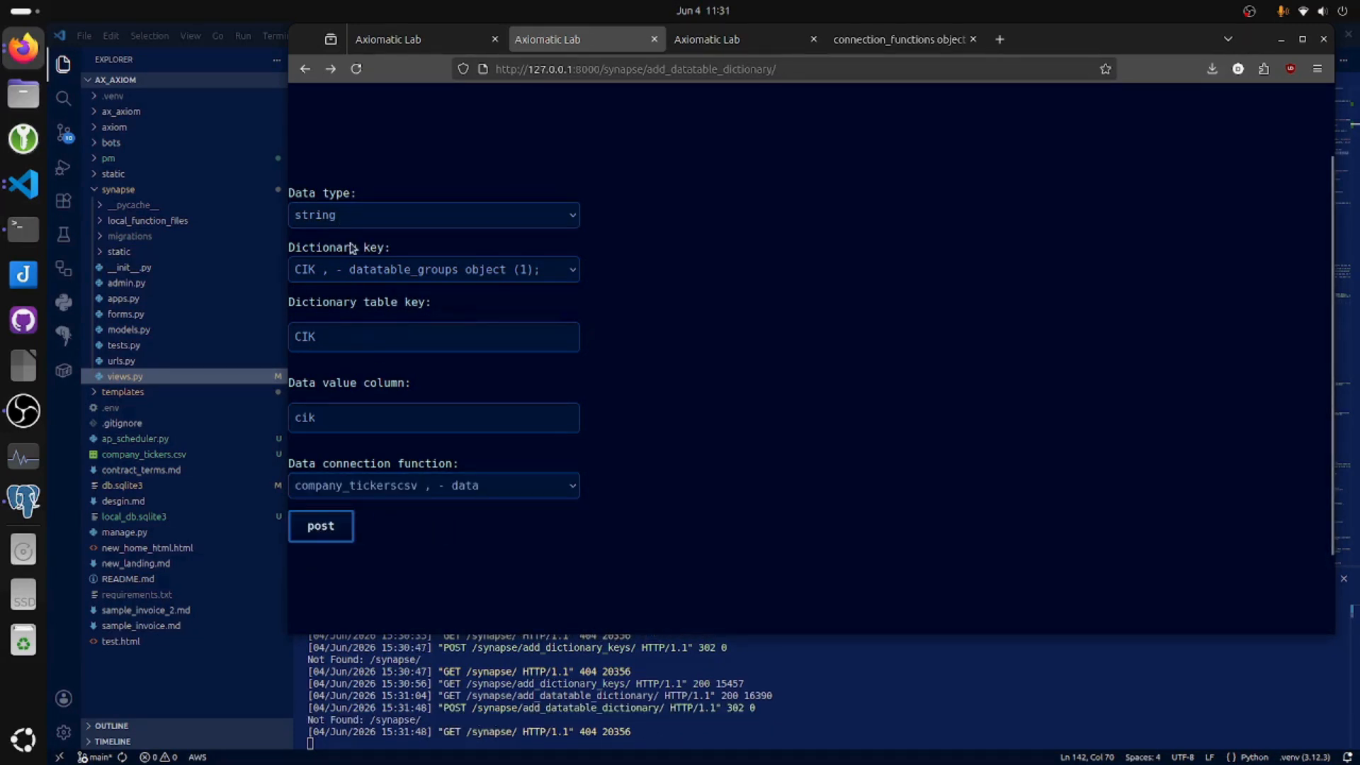
Add the ticker key's dictionary entry for company_tickerscsv with table key and value column "ticker", and review the keys on the function management dashboard.
left_click(354, 269)
left_click(354, 327)
double_click(359, 333)
type("ticker")
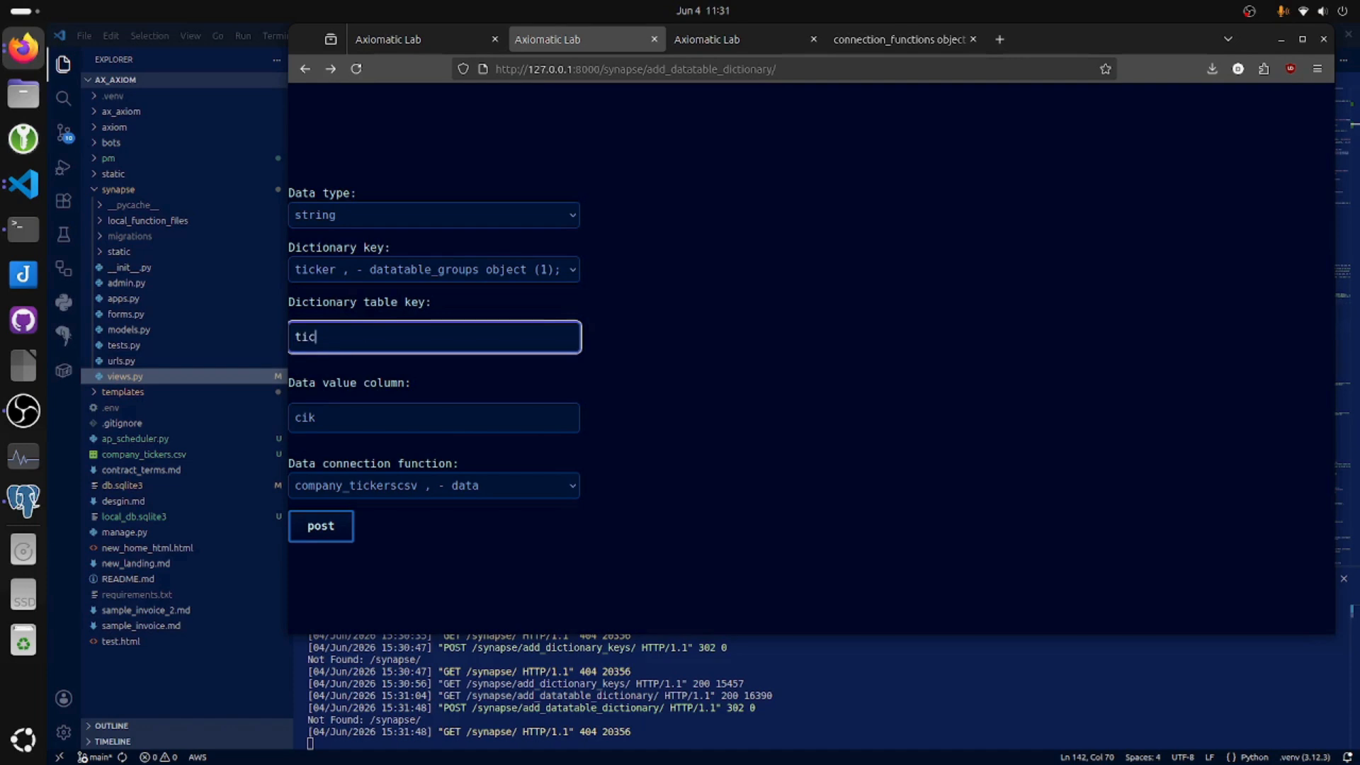
key("Tab")
type("ticker")
key("Escape")
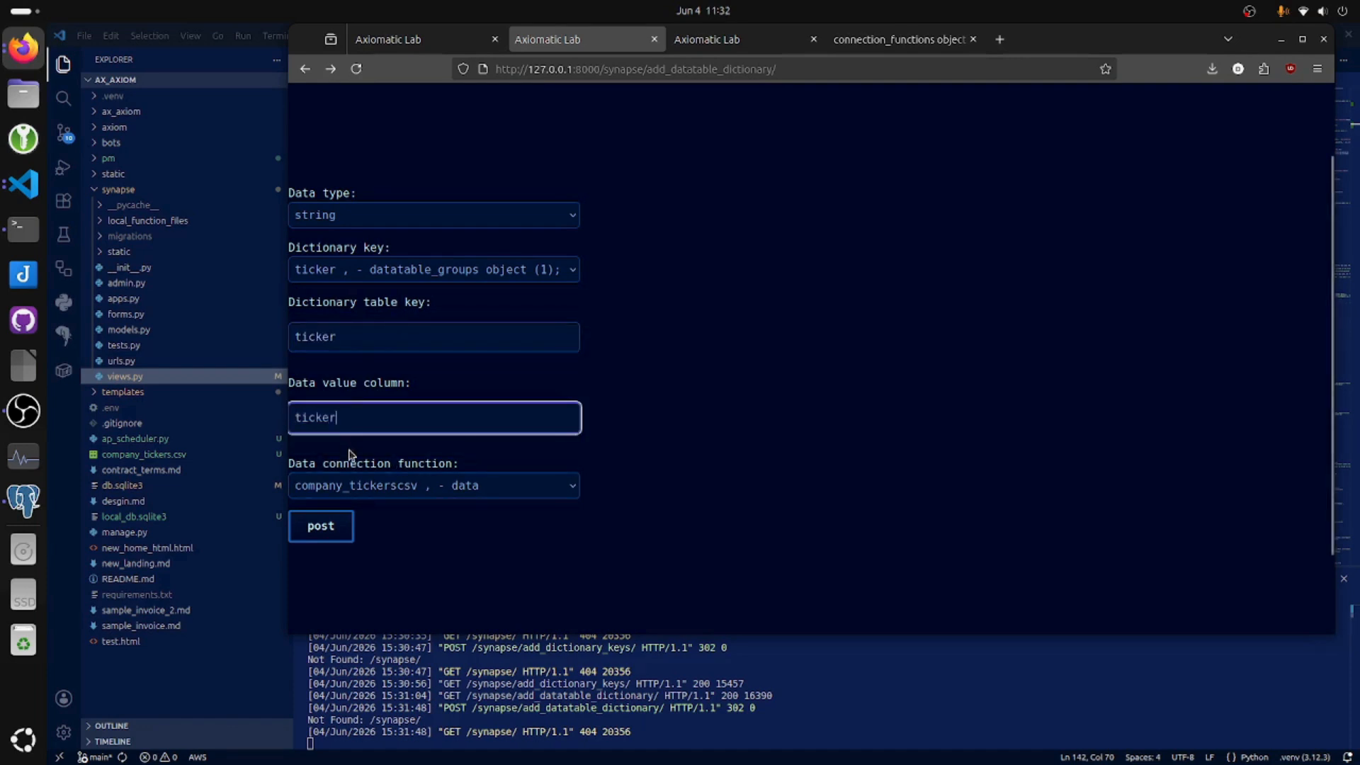
left_click(708, 501)
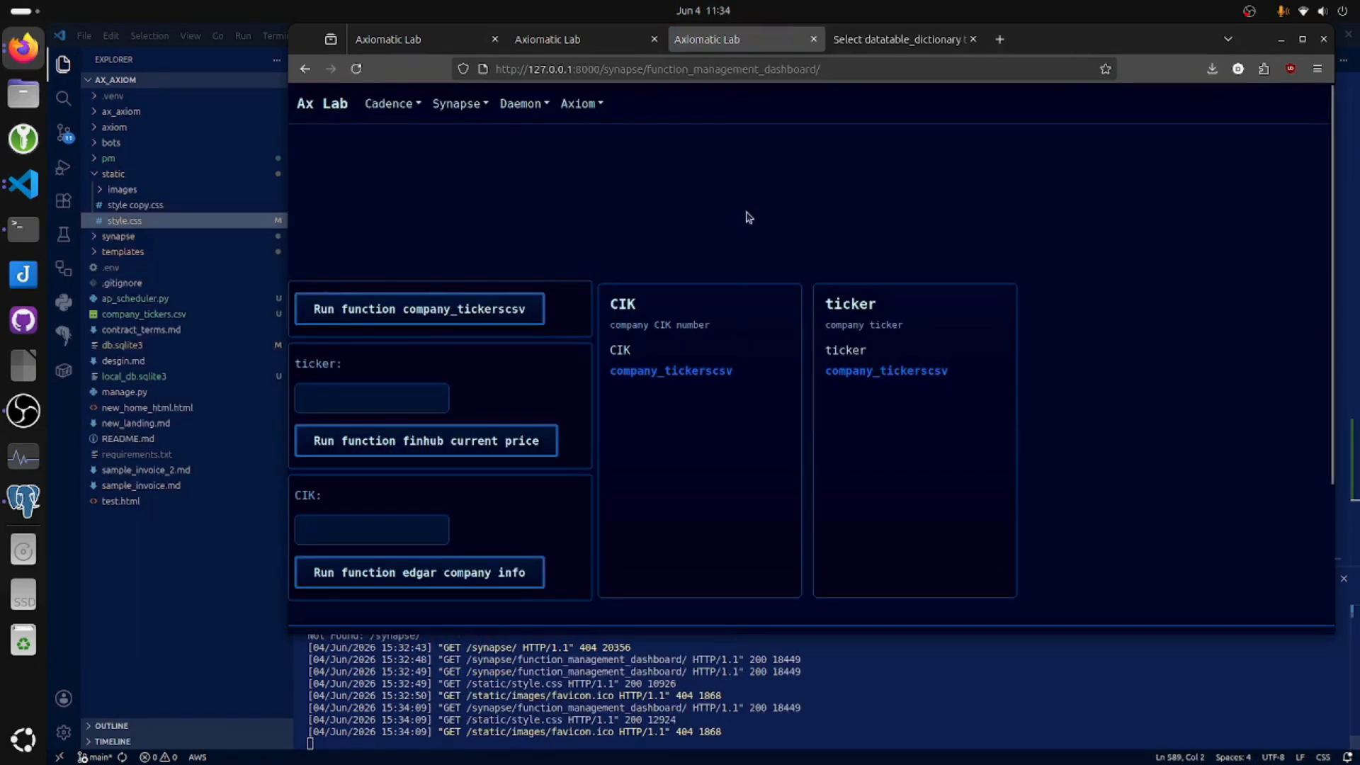
scroll(751, 213, "down", 3)
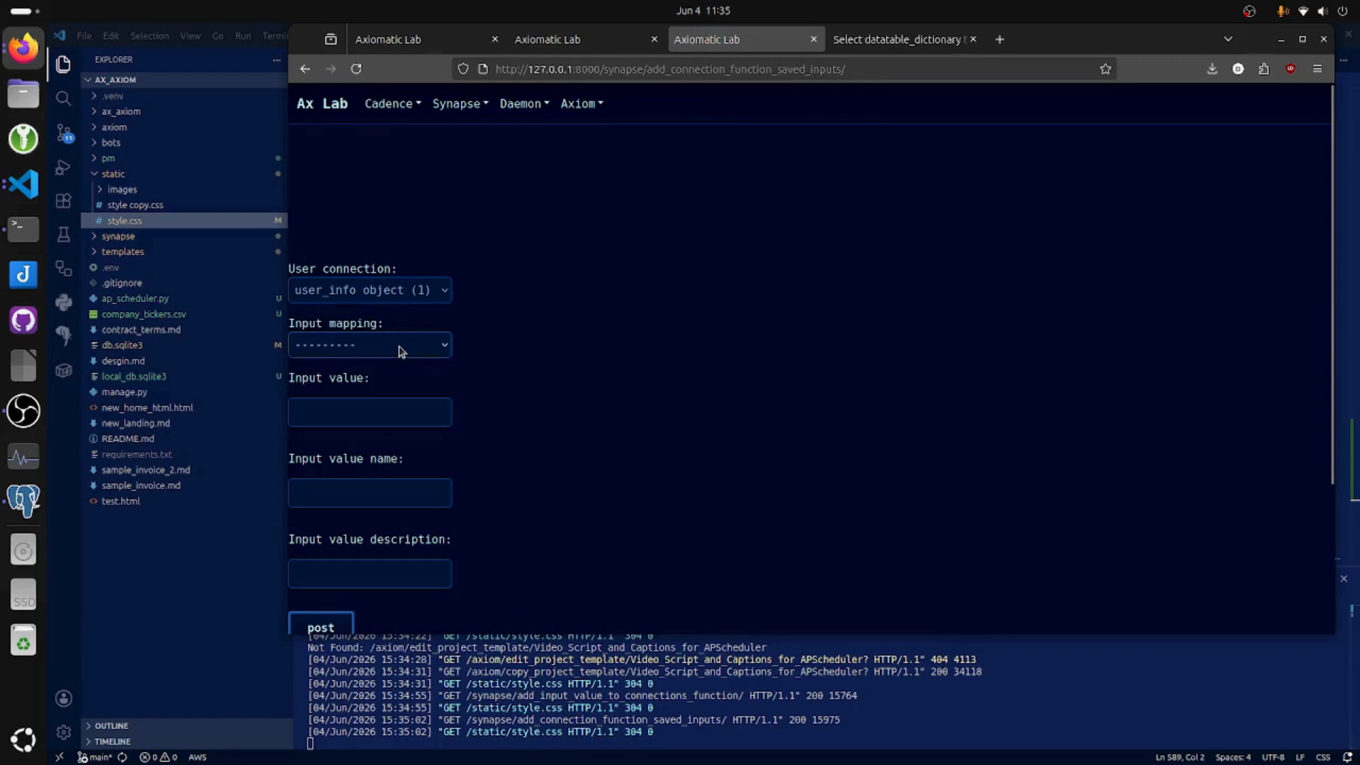
Fill in a connection function saved input mapped to ticker with the value AAPL and the name Apple.
left_click(402, 348)
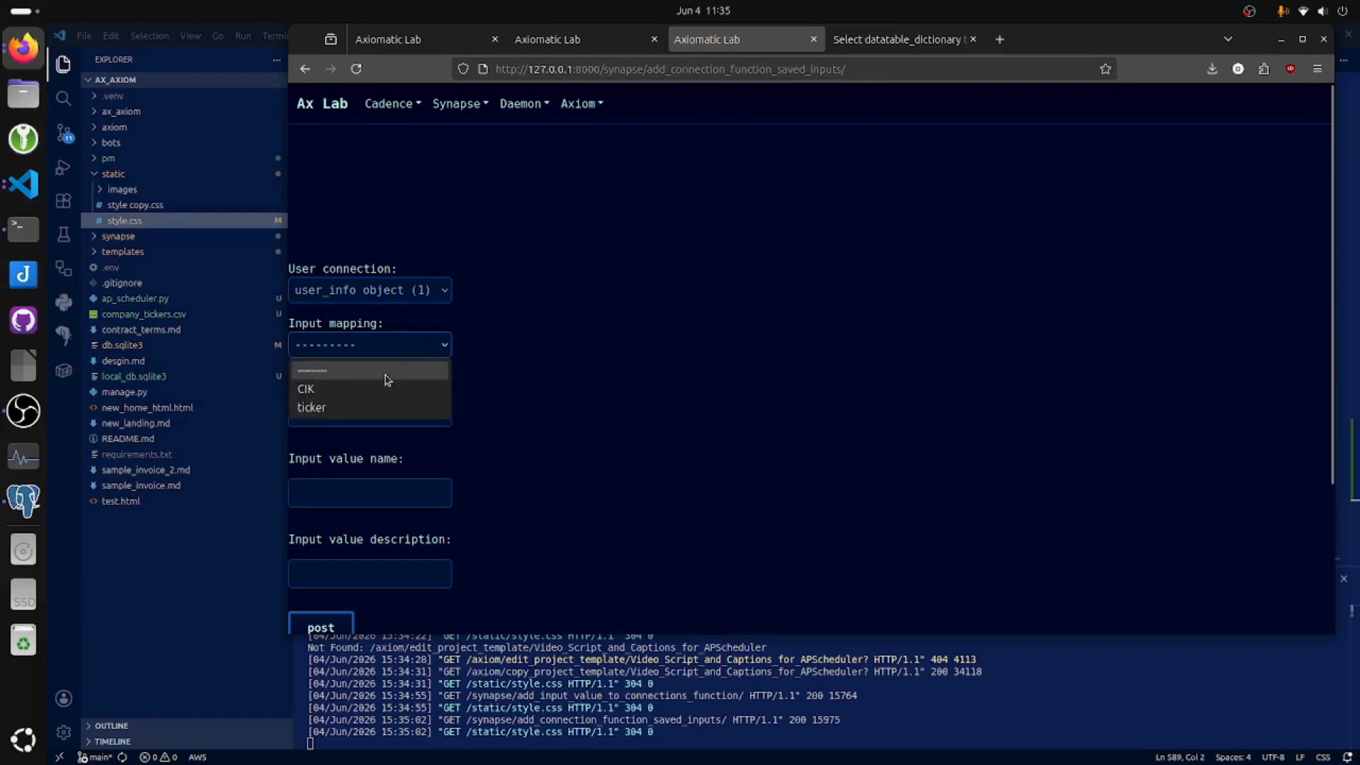
left_click(346, 408)
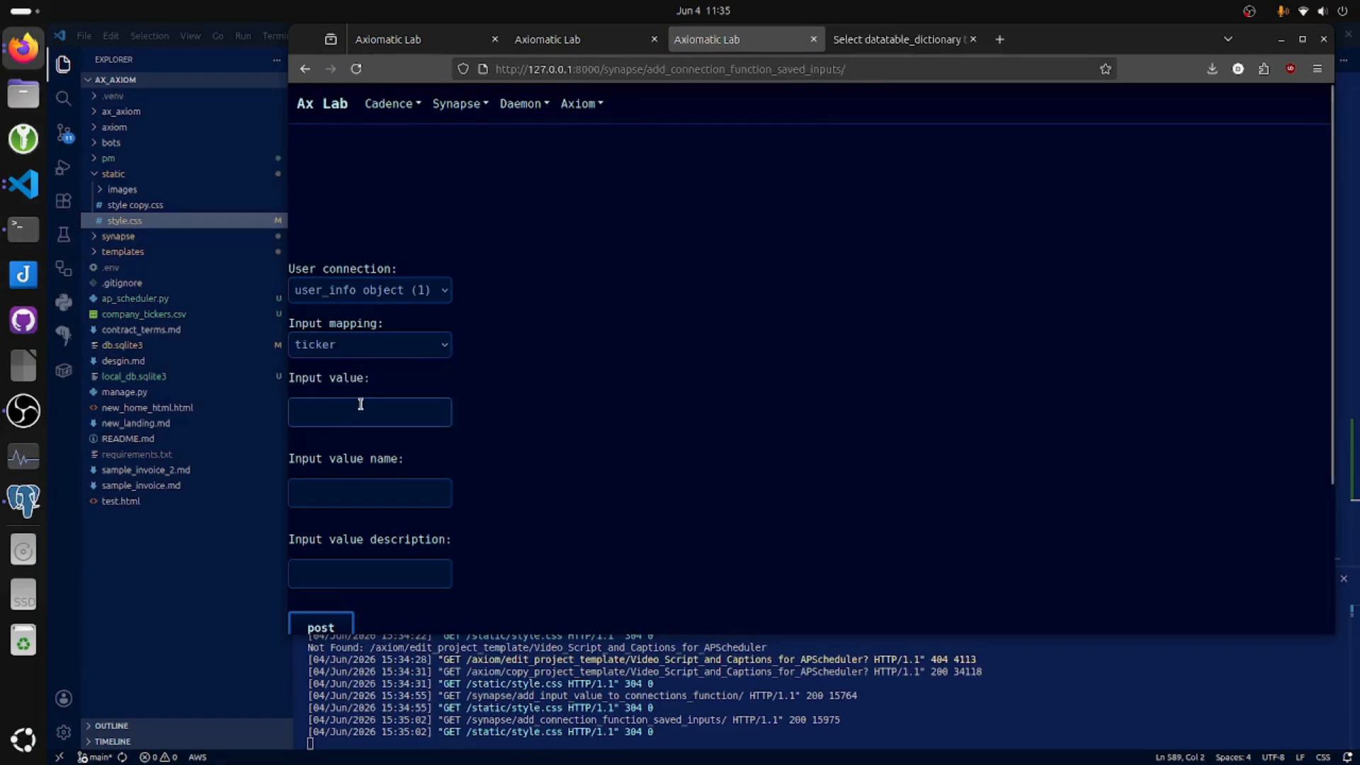
left_click(349, 416)
left_click(349, 415)
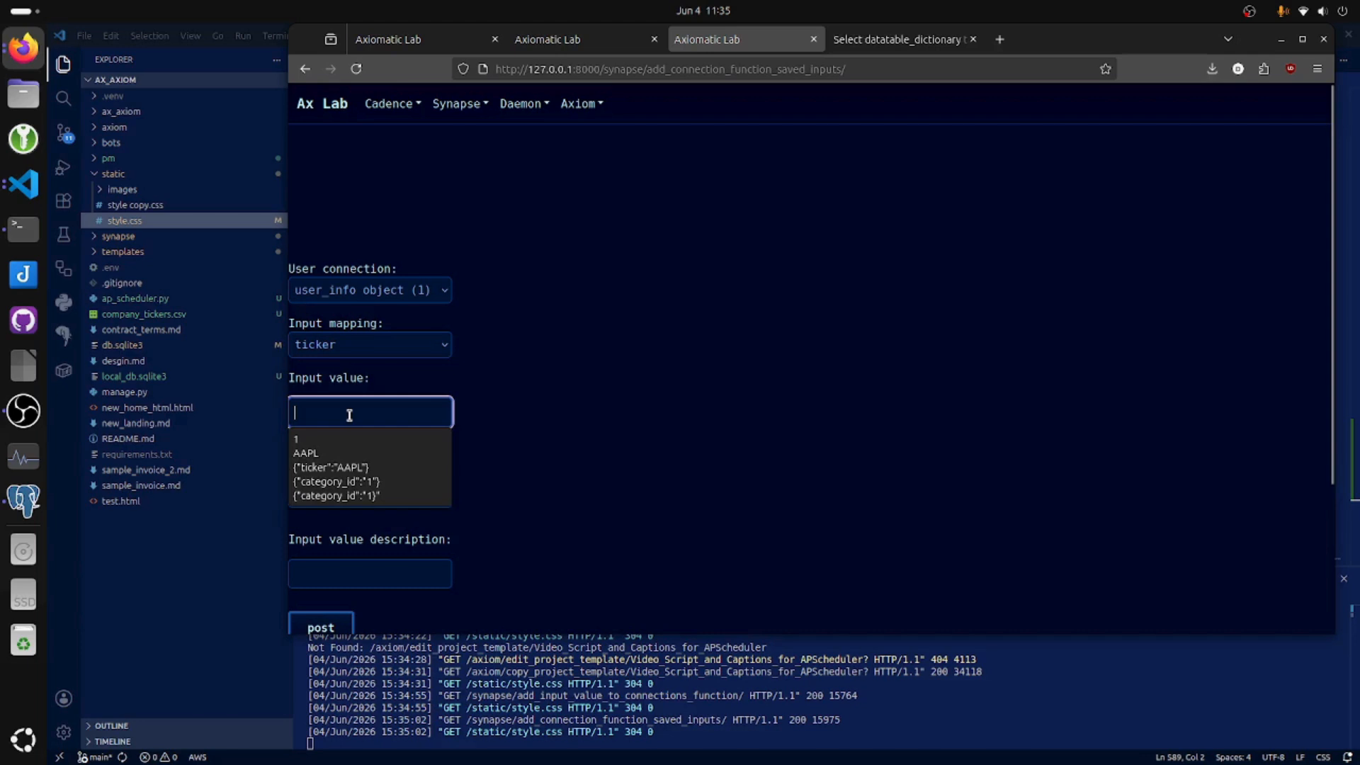
left_click(336, 454)
left_click(377, 495)
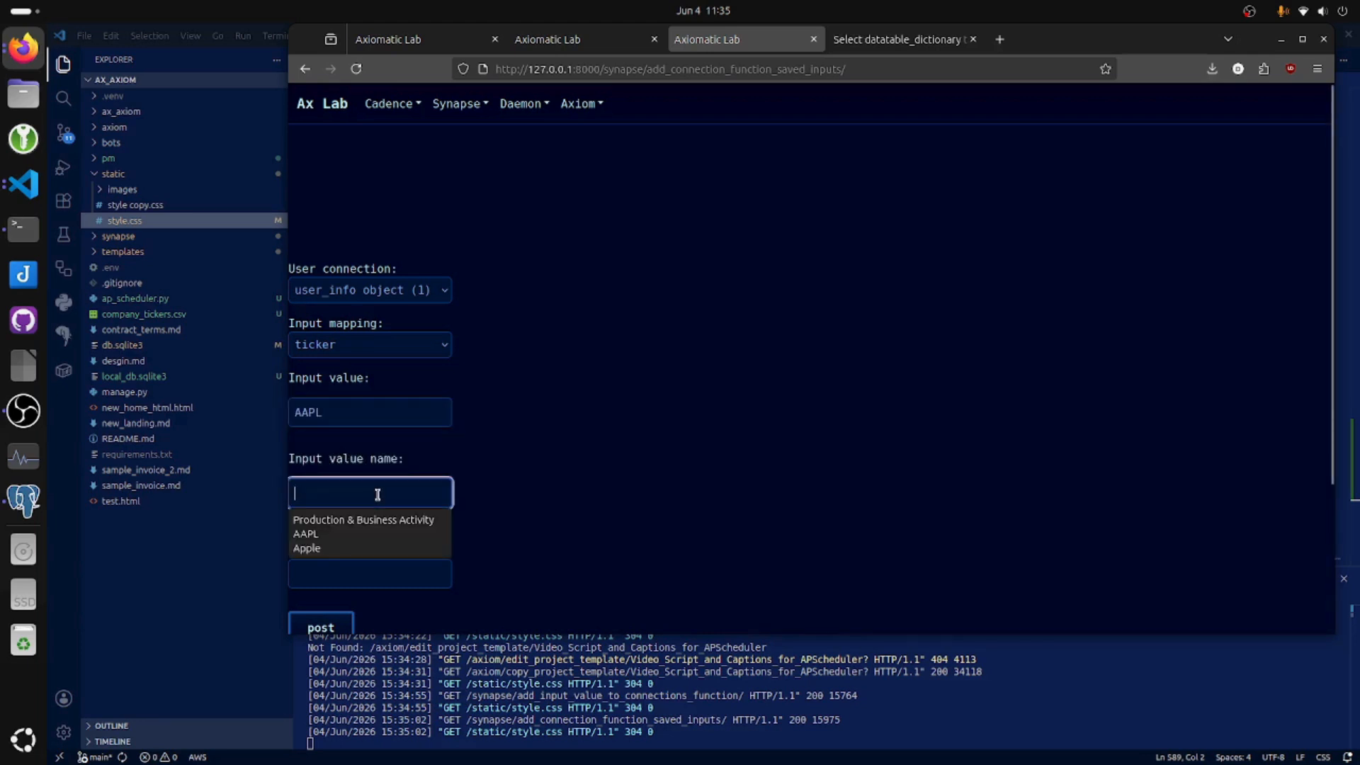
left_click(355, 550)
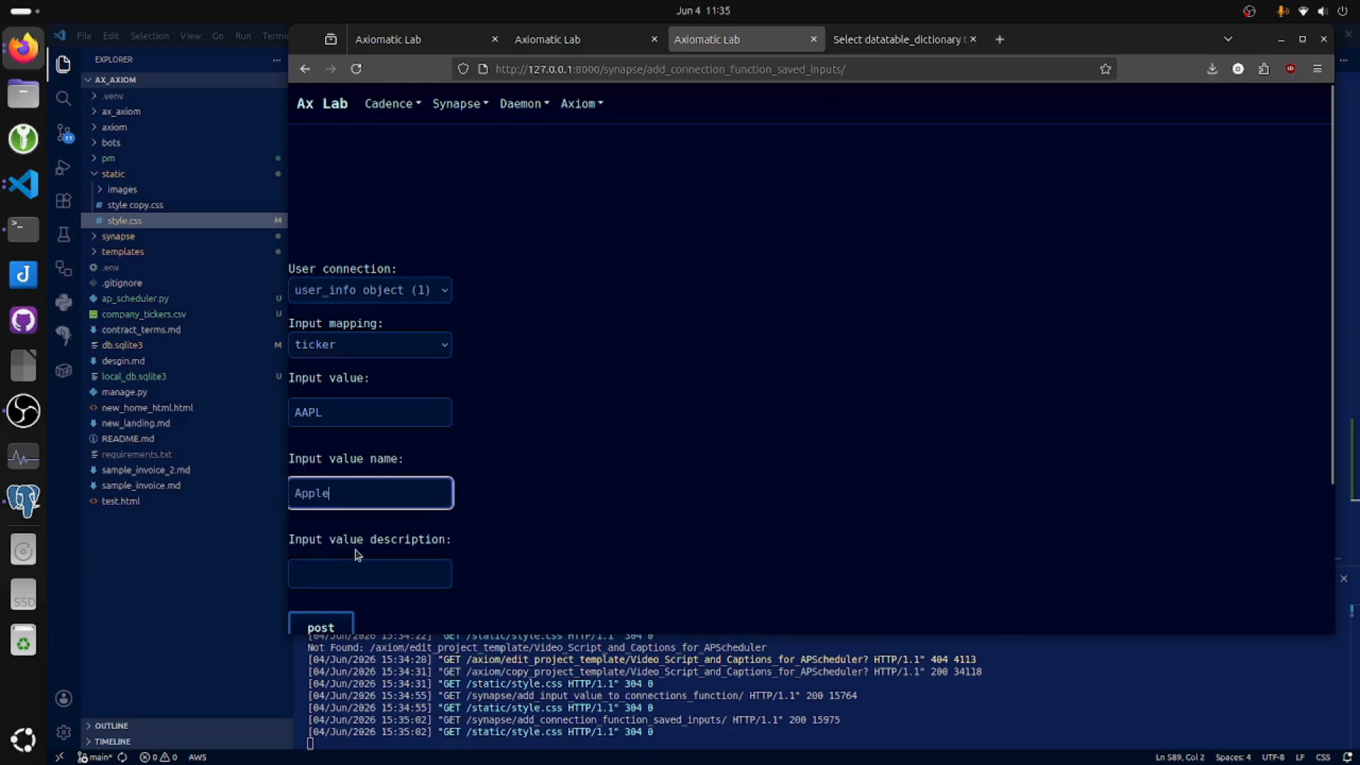
Describe the Apple saved input as "apple ticker" and post it.
left_click(401, 580)
left_click(399, 578)
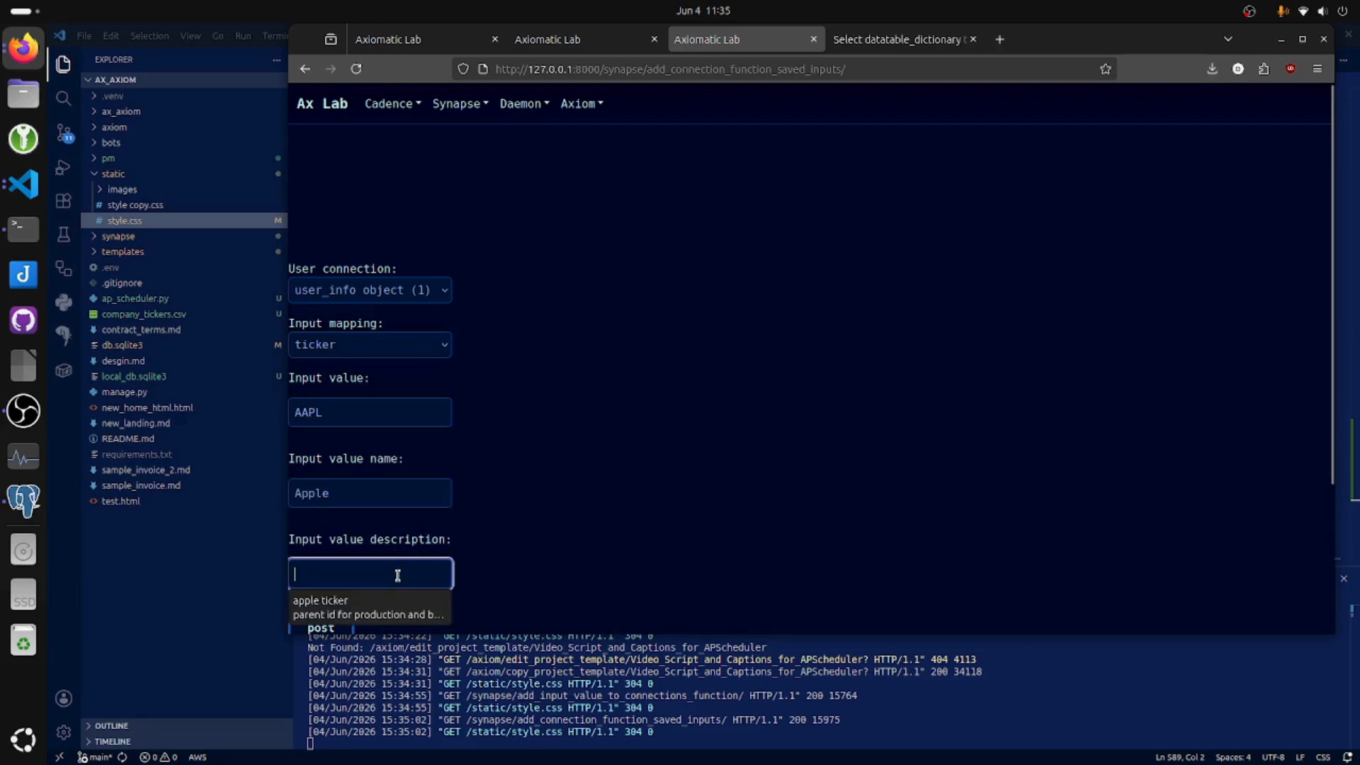
left_click(368, 601)
scroll(496, 525, "down", 3)
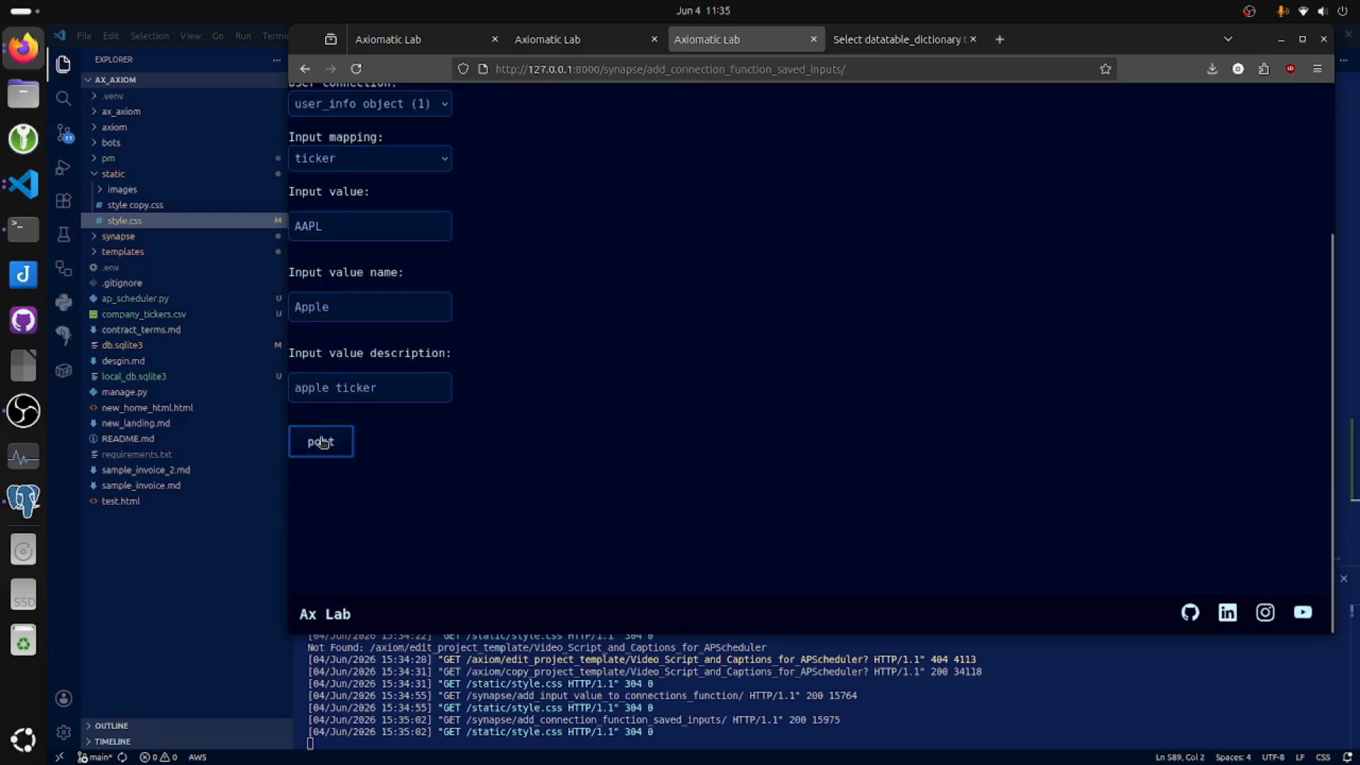
left_click(321, 442)
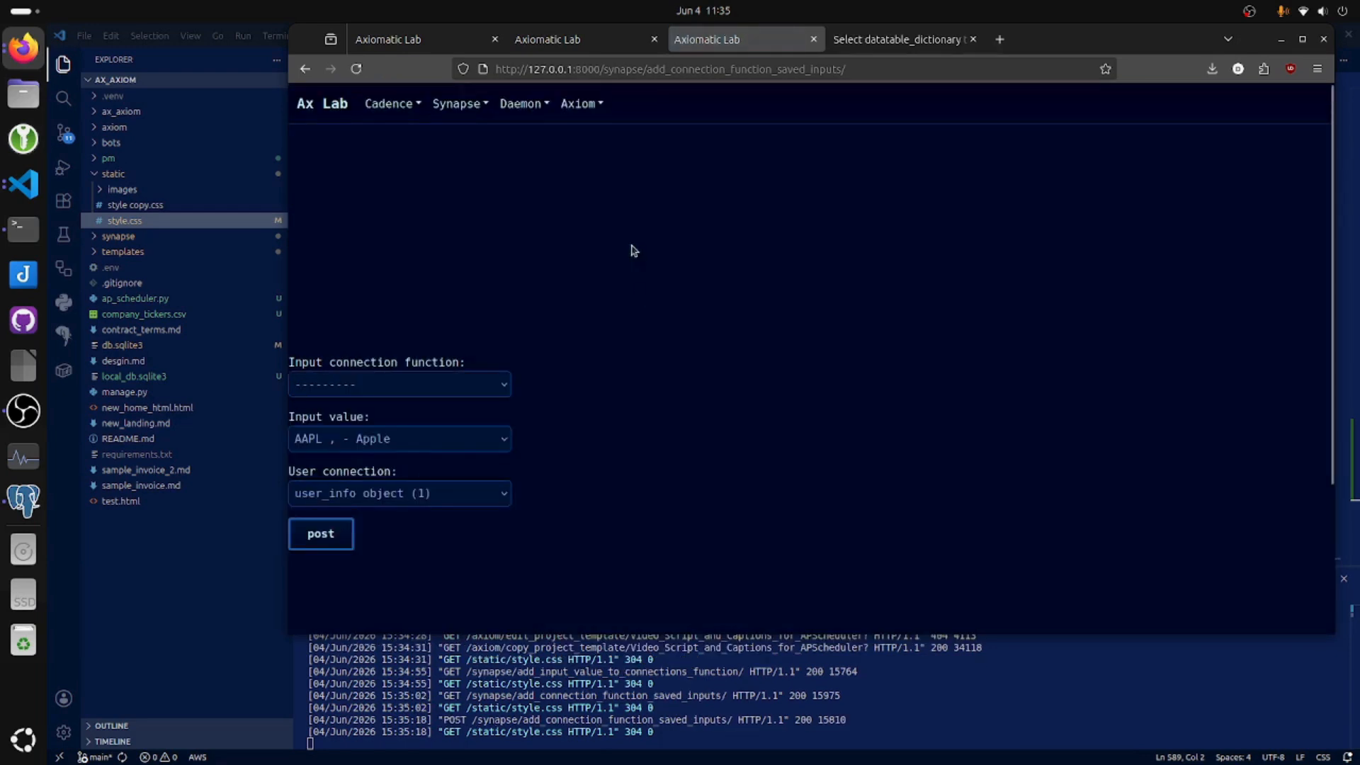
Link the saved AAPL input to the finhub current price function and run that function with it from the function management dashboard.
left_click(453, 104)
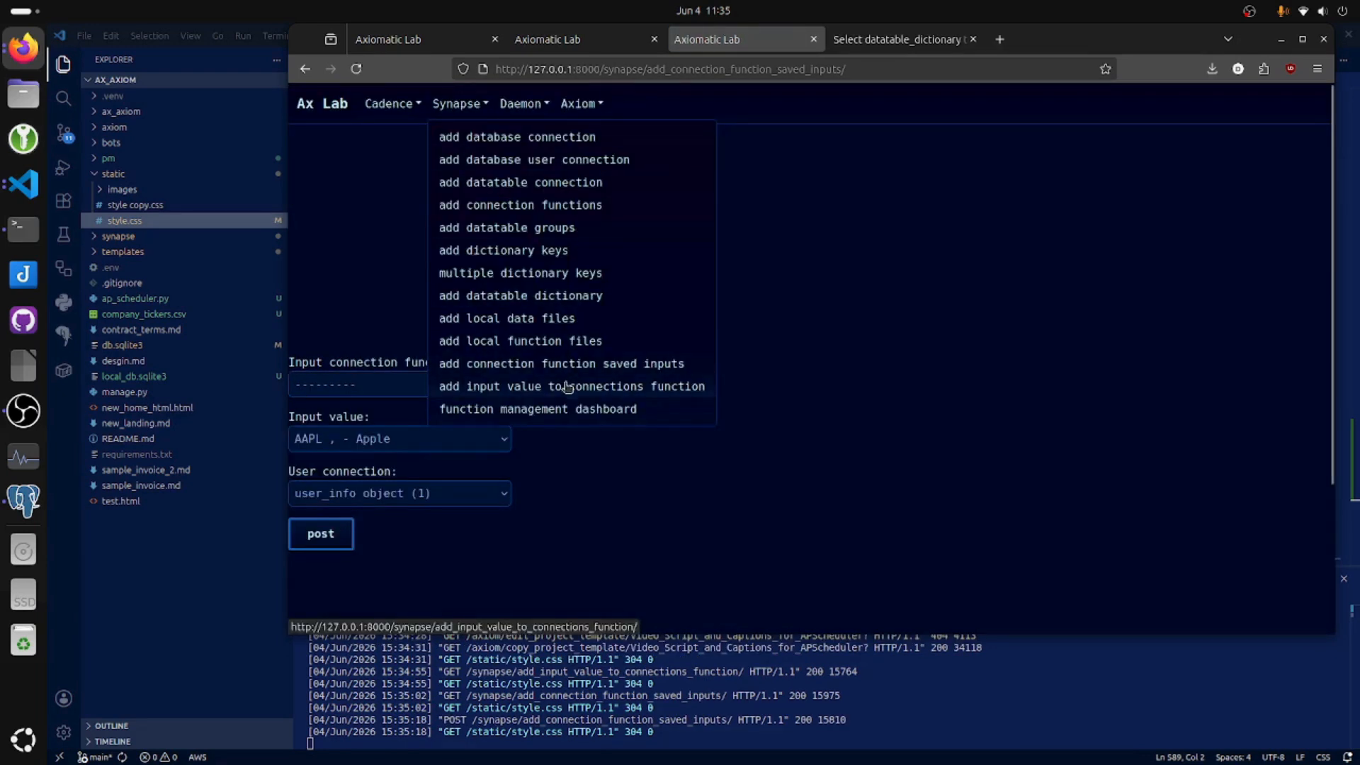
left_click(577, 477)
left_click(381, 390)
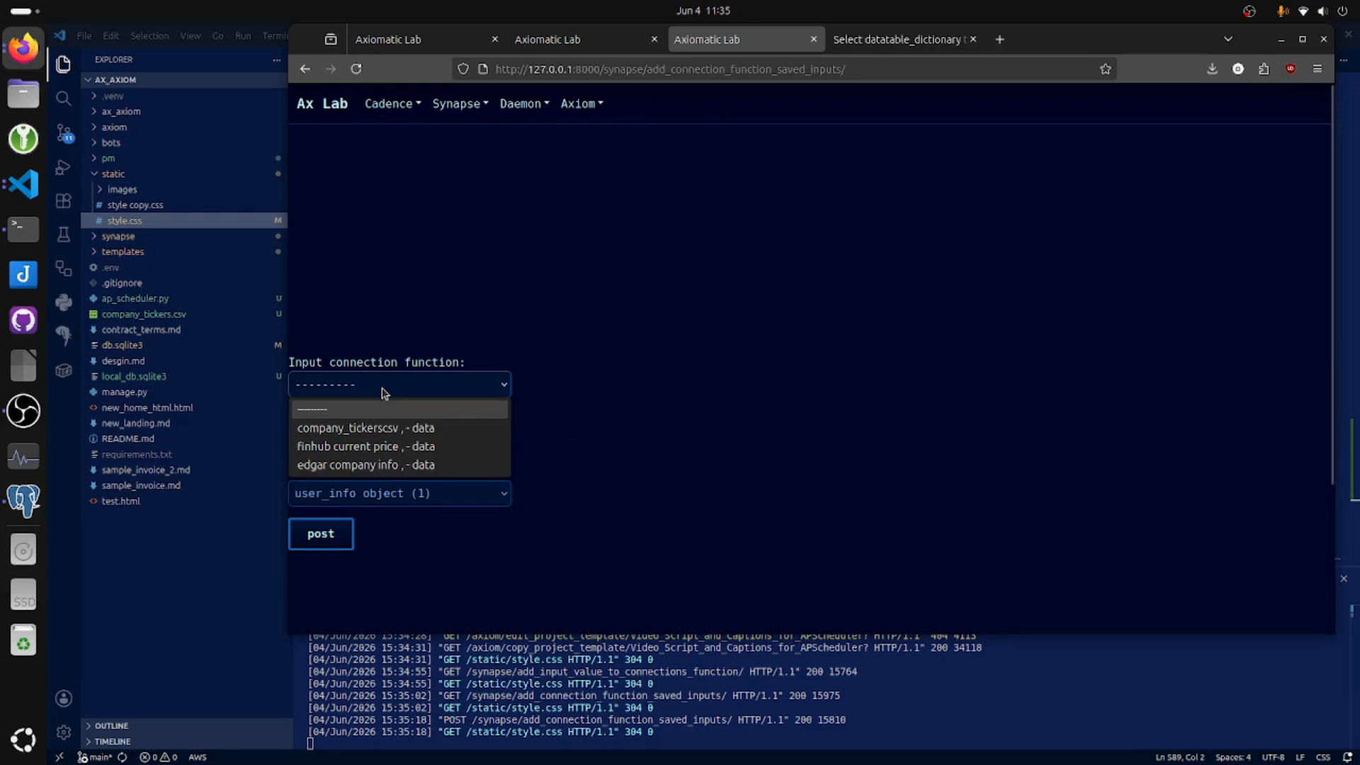
left_click(403, 446)
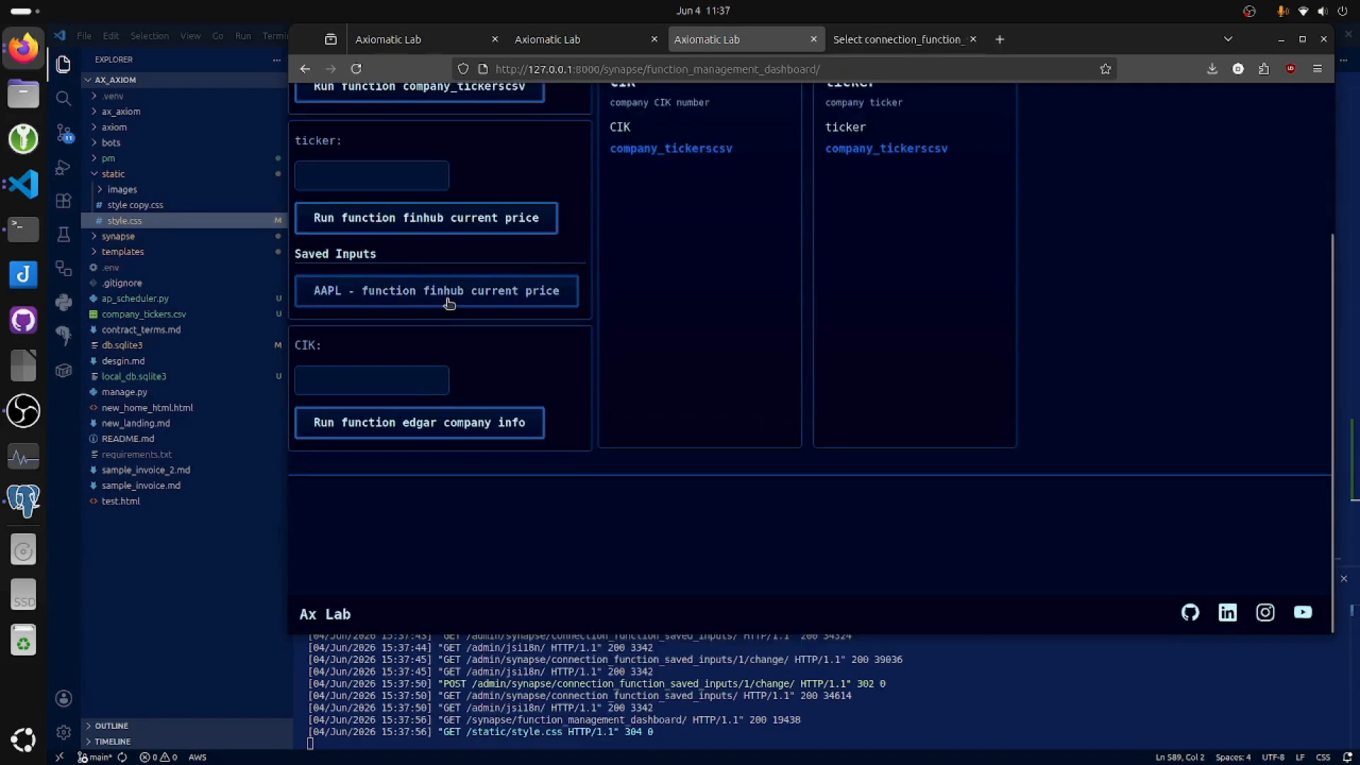
left_click(455, 300)
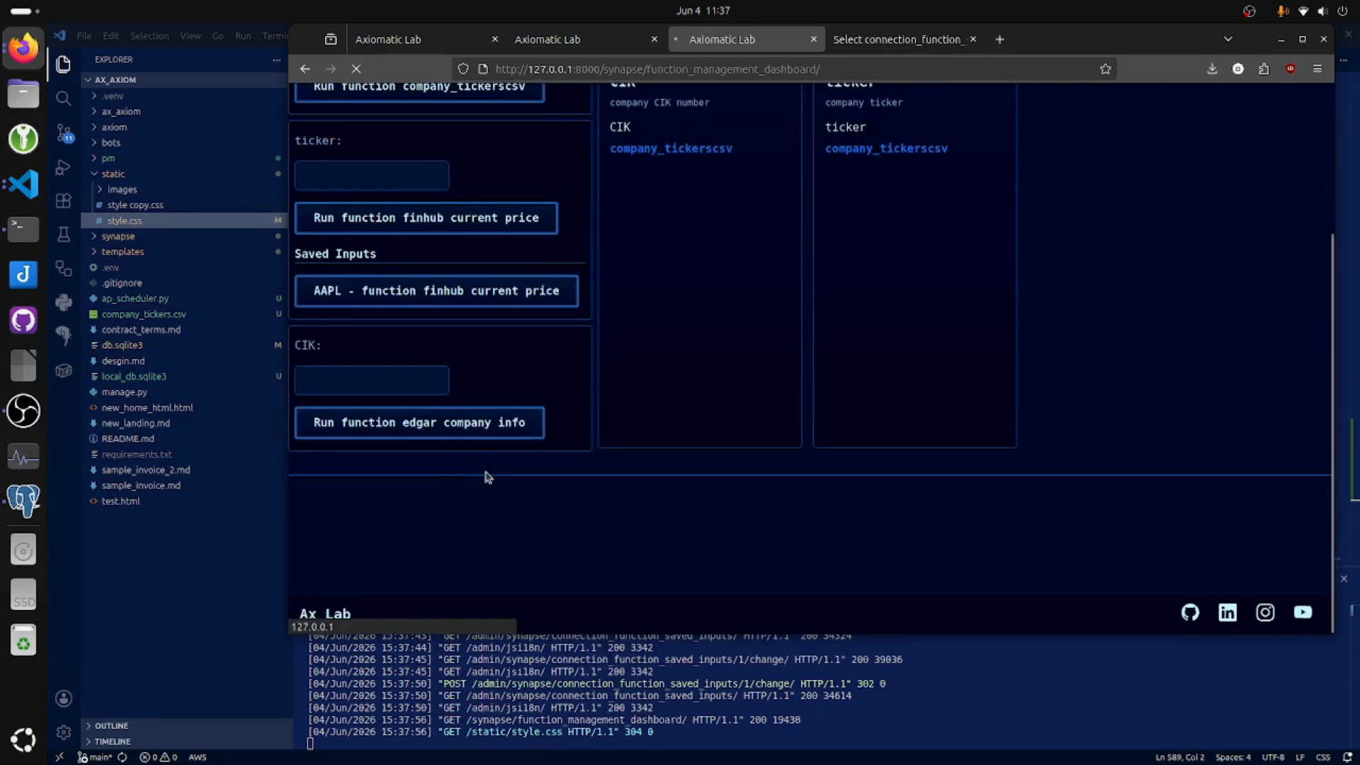
scroll(660, 523, "up", 3)
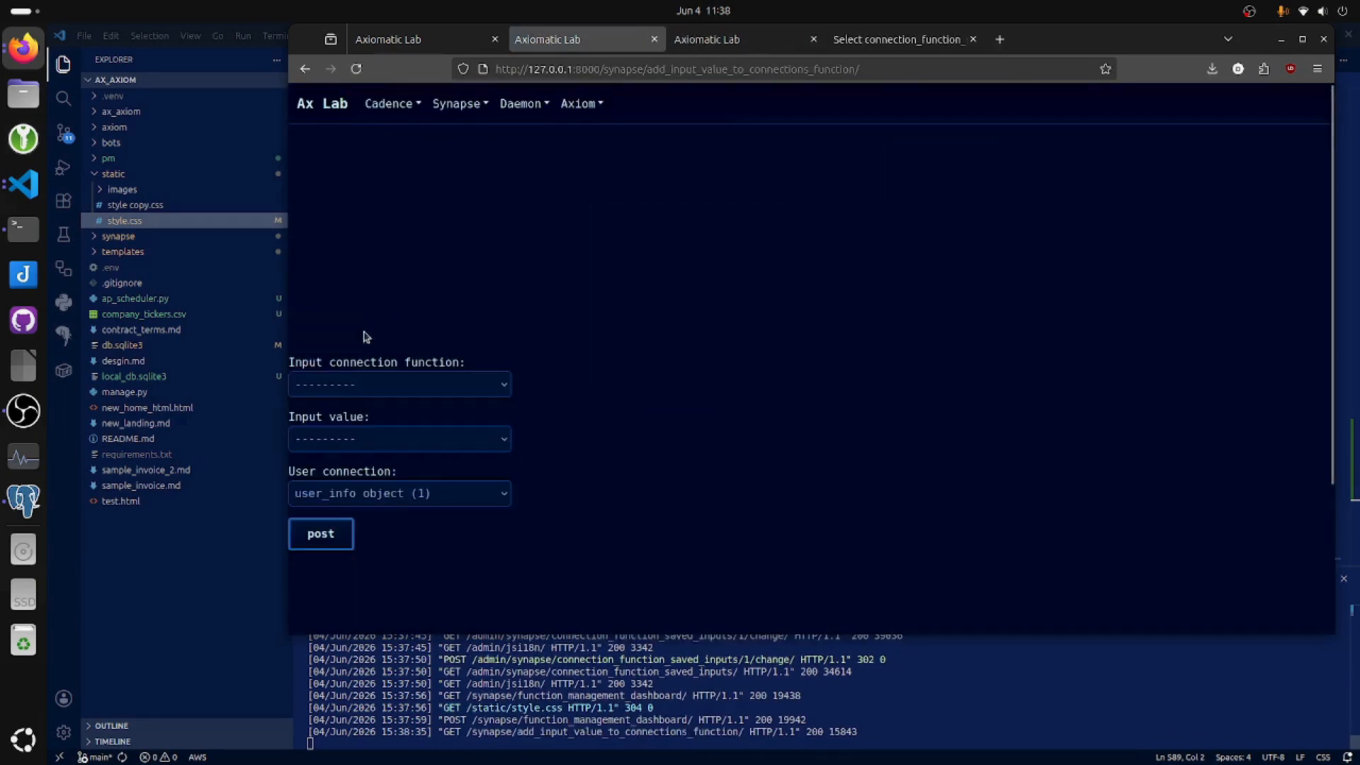
Link the saved input {"ticker":"AAPL"} to the company_tickerscsv function and post it.
left_click(382, 384)
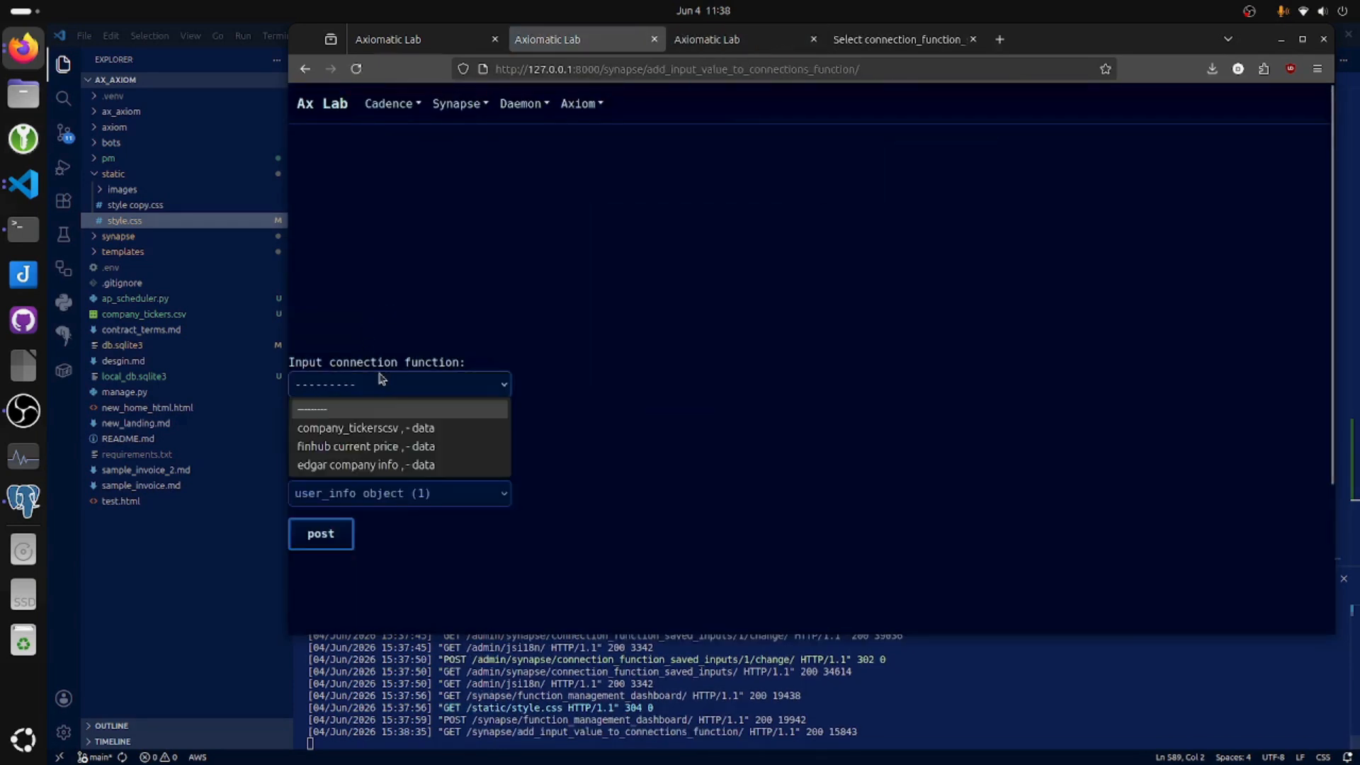
left_click(432, 428)
left_click(420, 440)
left_click(425, 484)
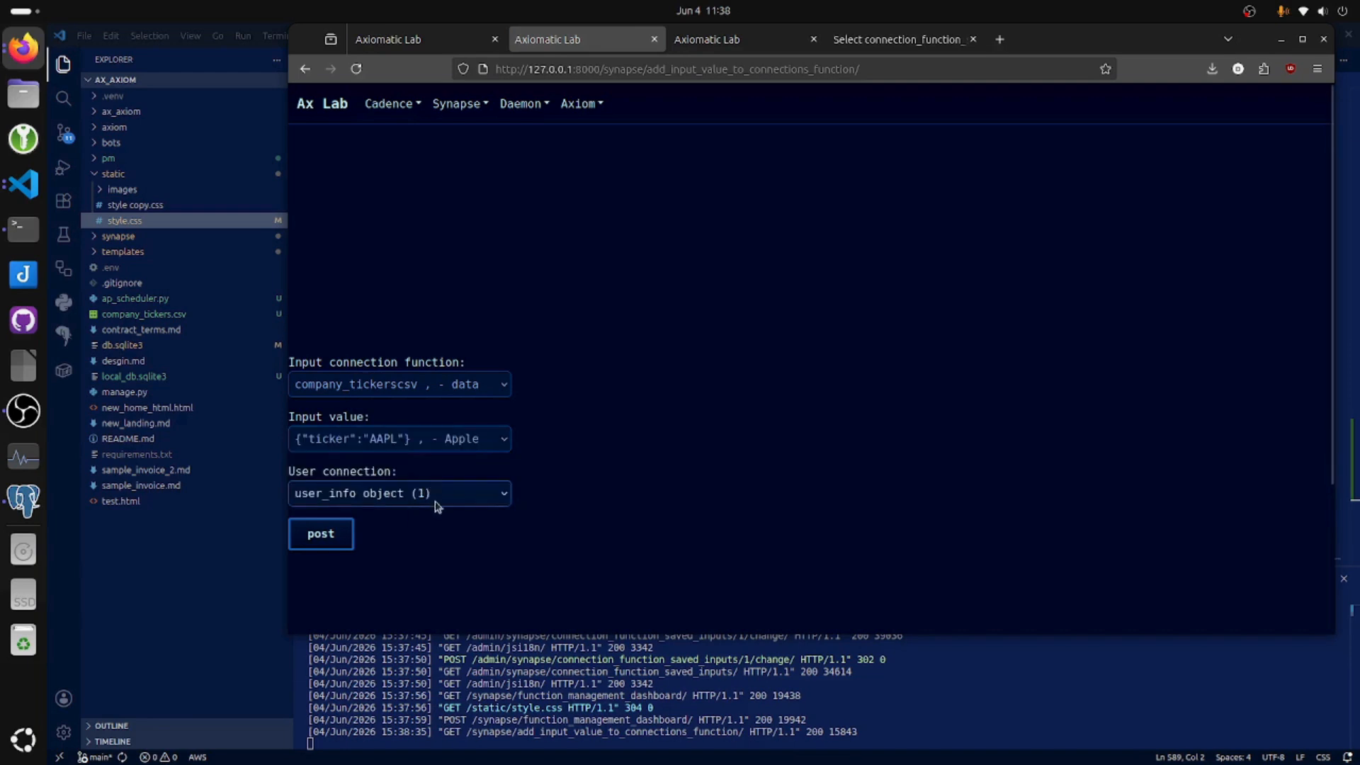
left_click(324, 535)
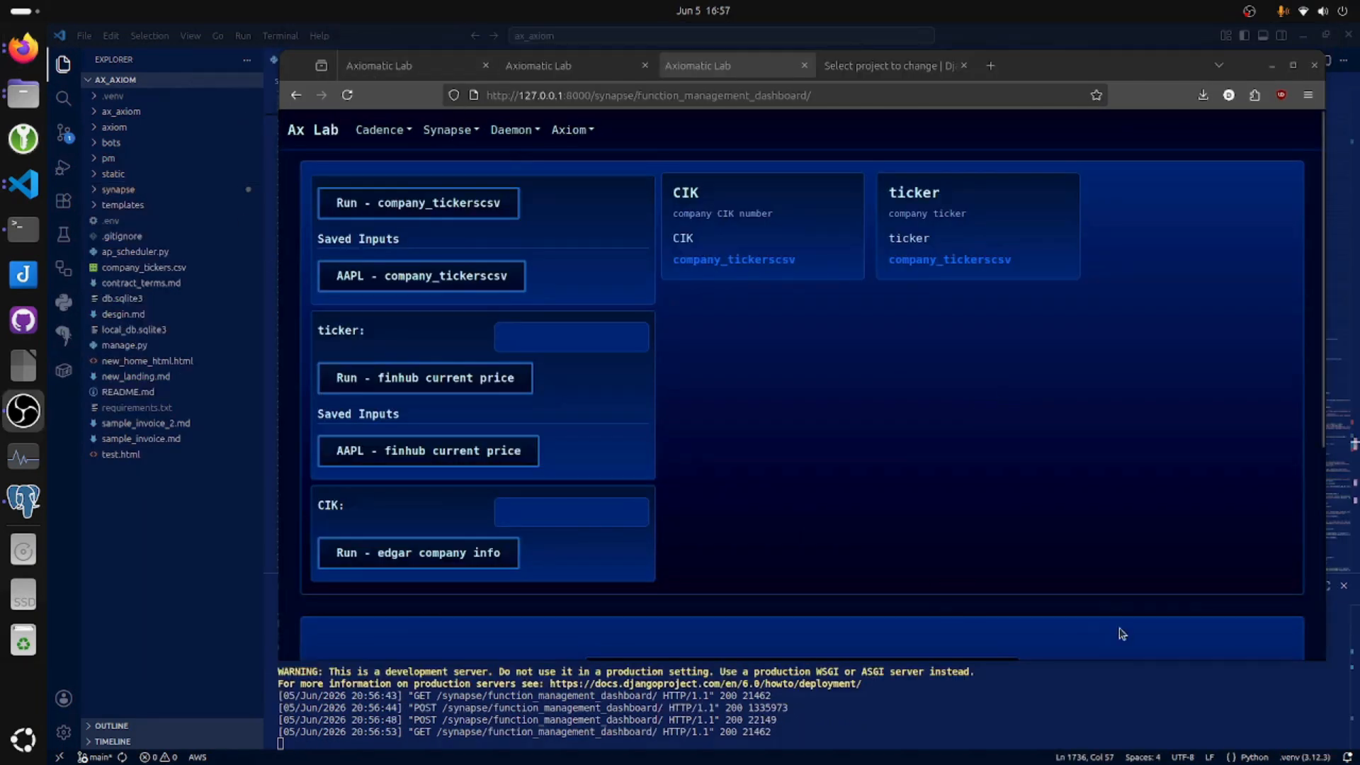
Run the saved AAPL inputs for finhub current price and company_tickerscsv on the function management dashboard and look at the returned data.
left_click(497, 449)
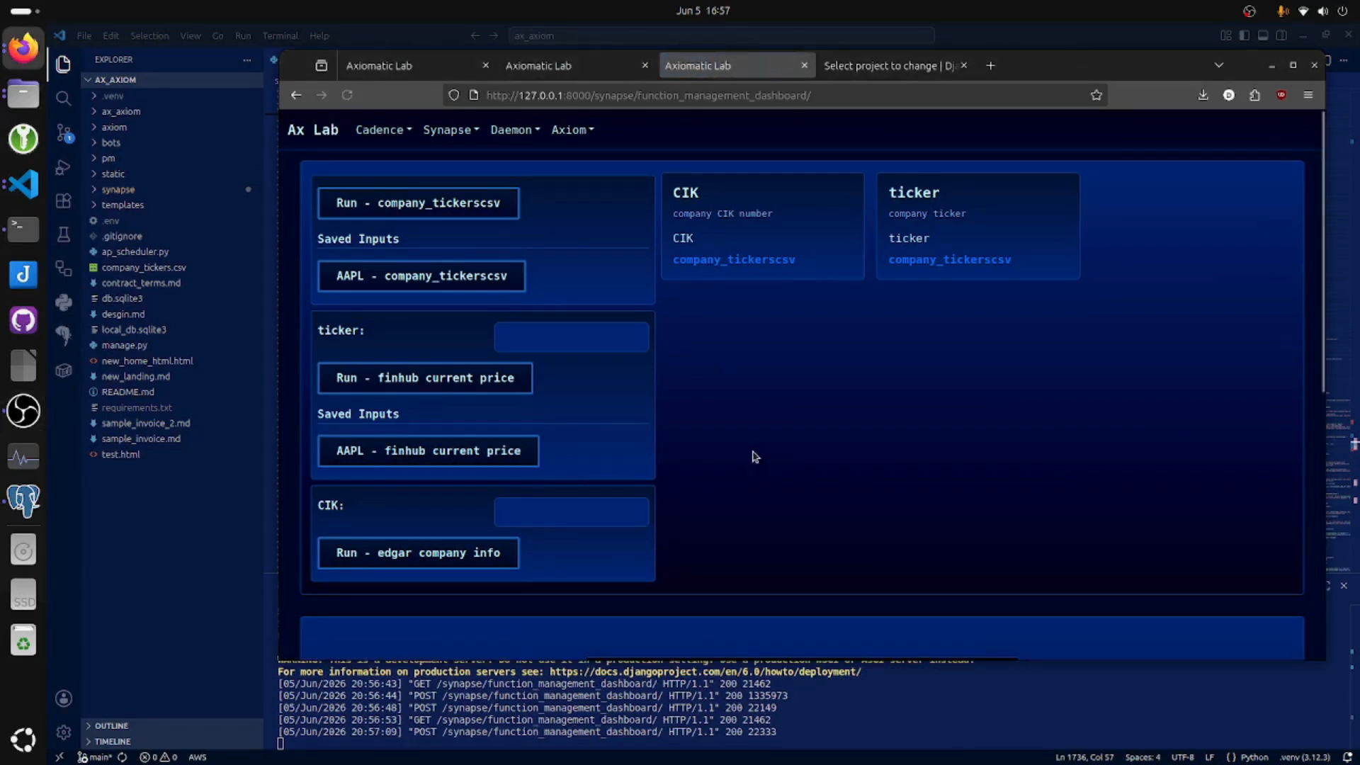
scroll(559, 571, "up", 10)
left_click(416, 279)
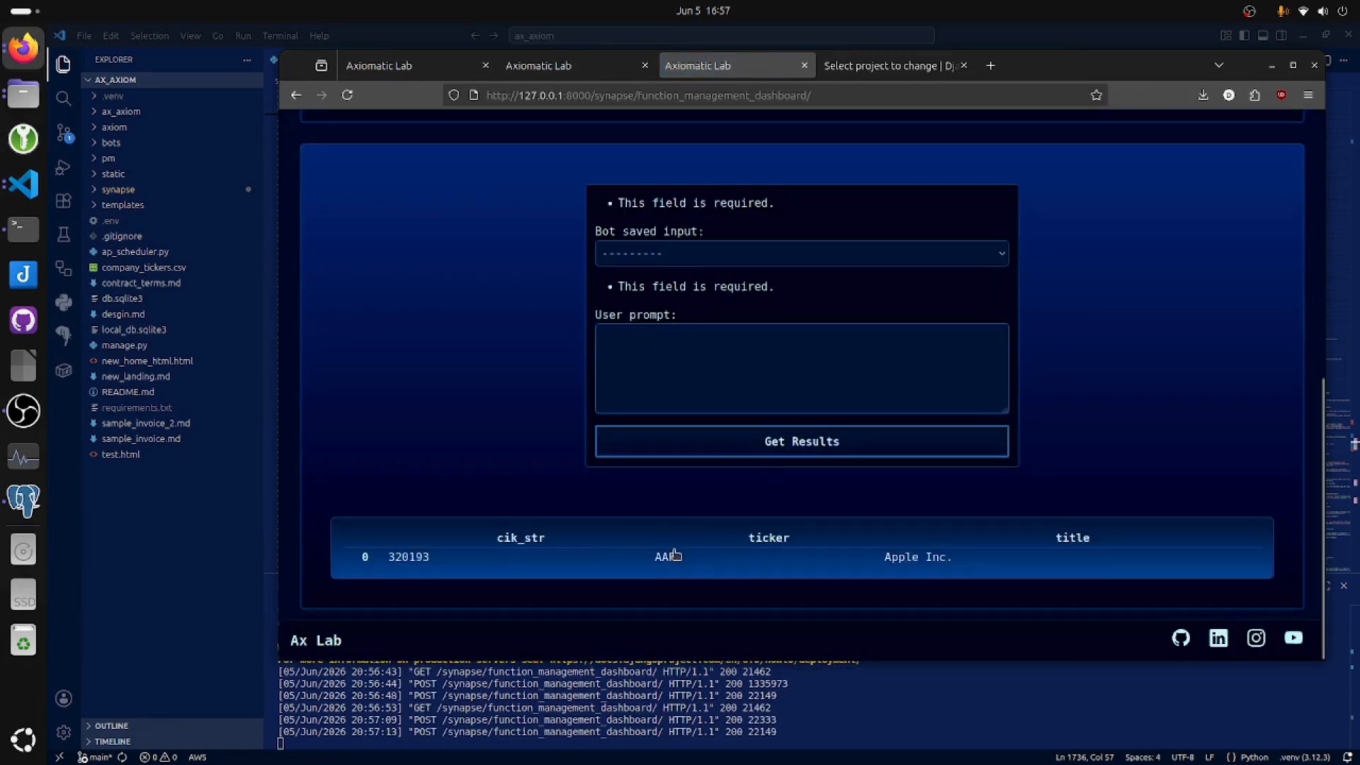
scroll(609, 567, "up", 4)
scroll(441, 367, "down", 3)
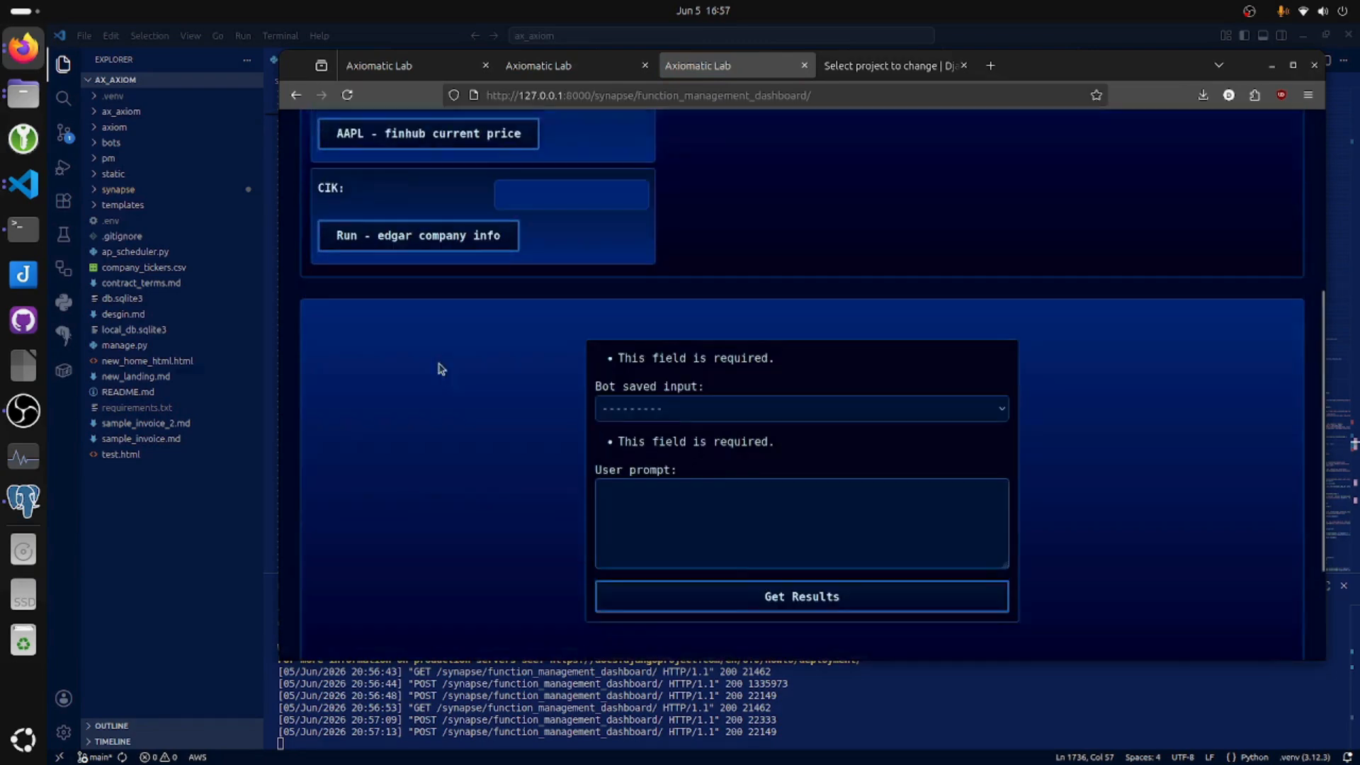
Ask the bot "What can you tell me about this info?" with the saved input {"ticker":"AAPL"}, and view the generated answer.
left_click(686, 358)
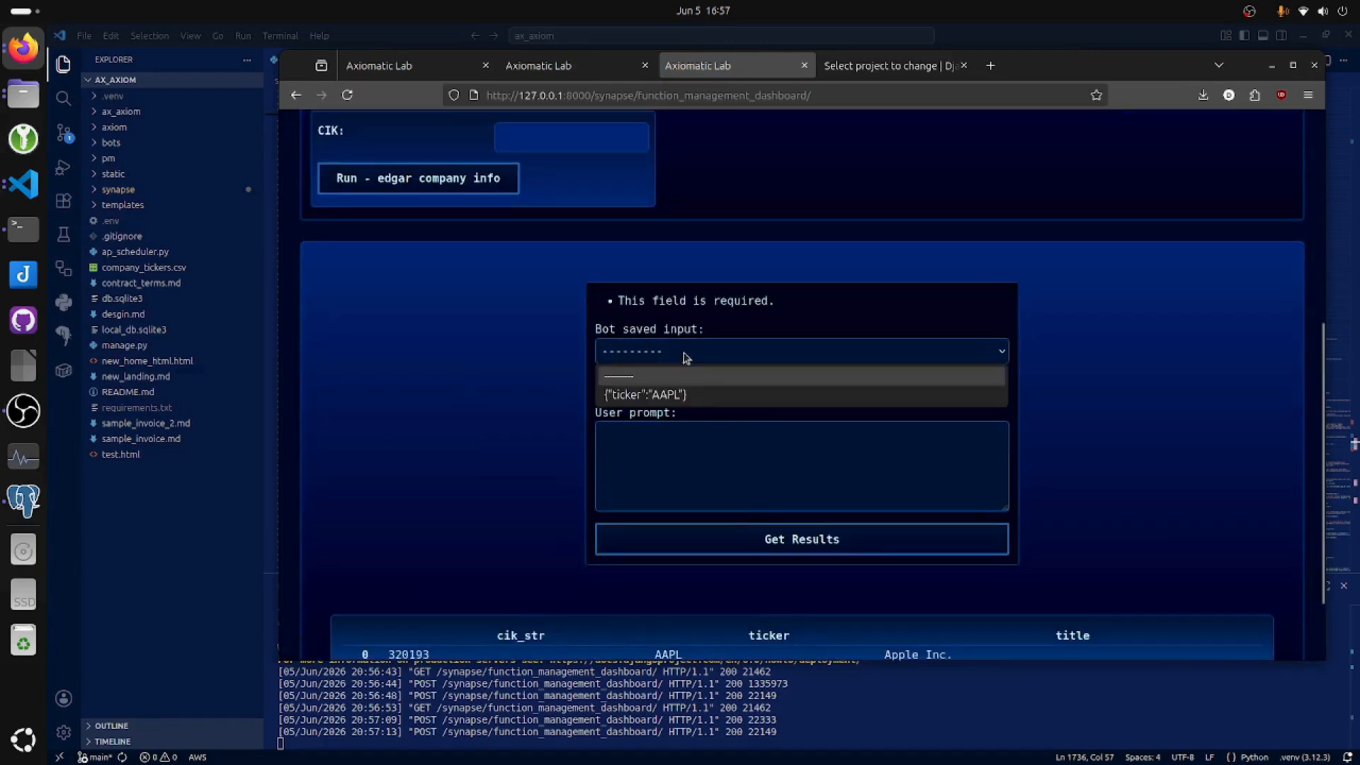
left_click(699, 396)
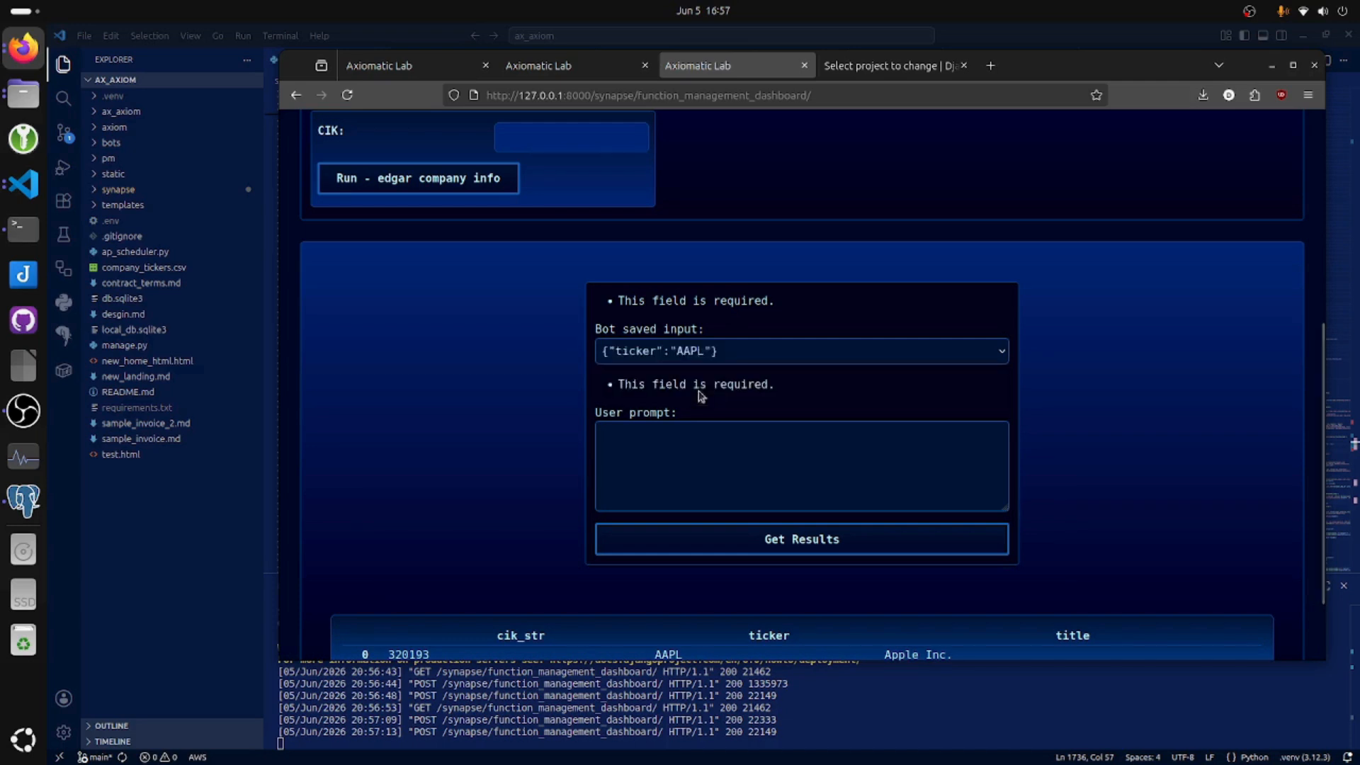
left_click(685, 448)
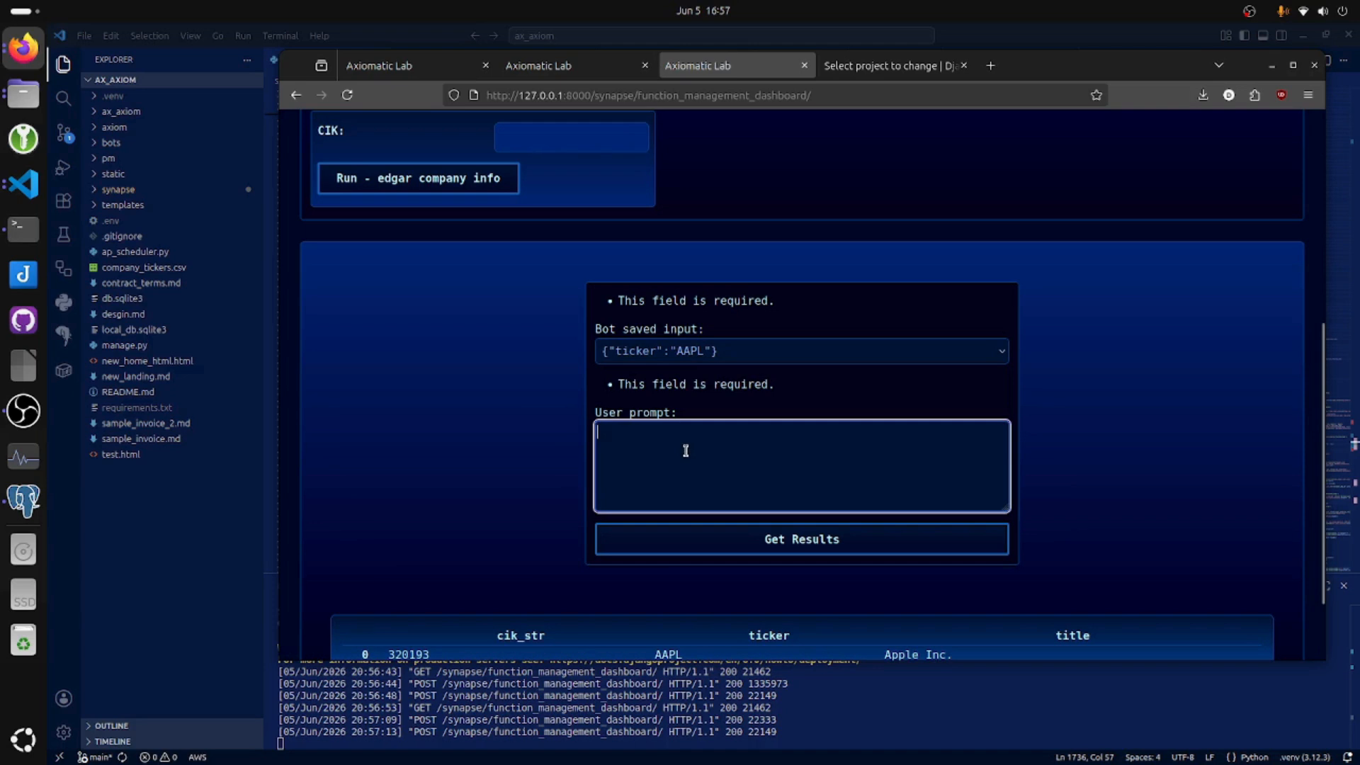
type("Whatc")
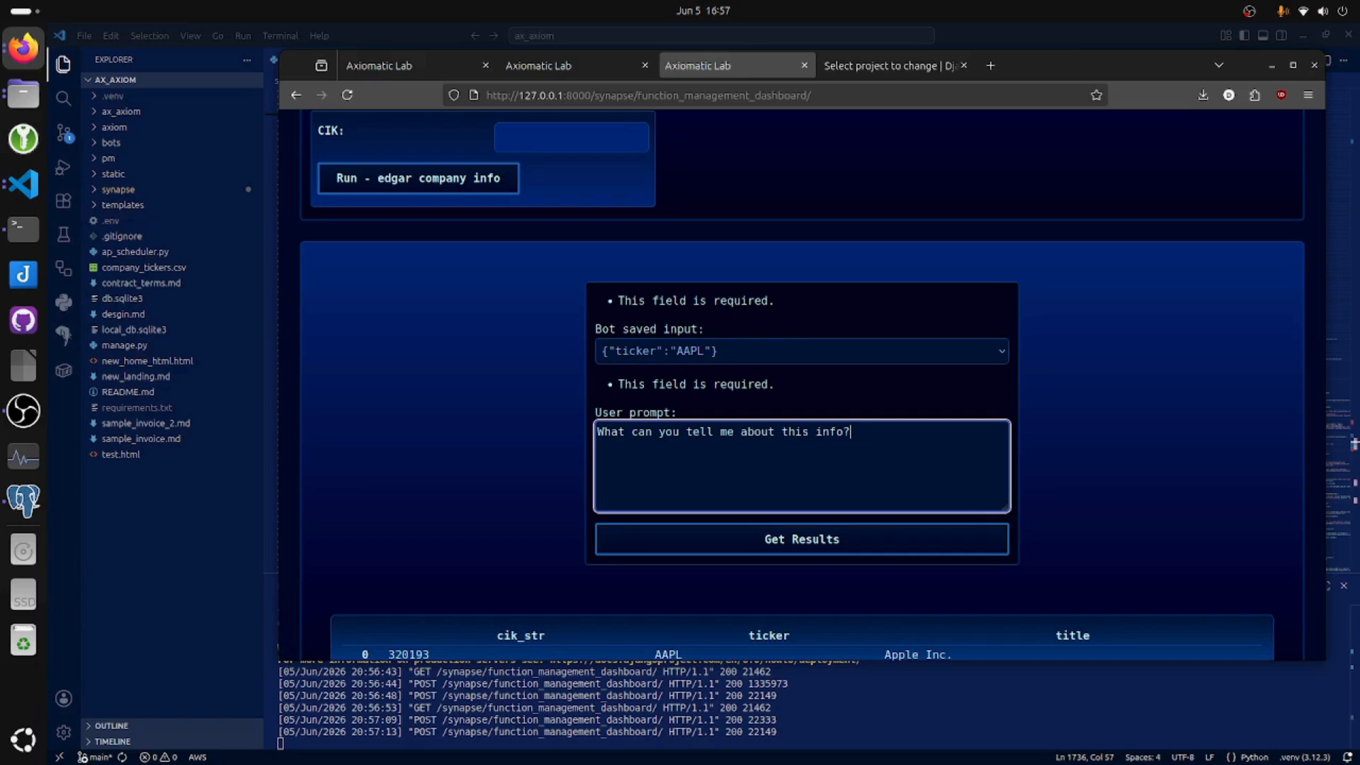
left_click(826, 553)
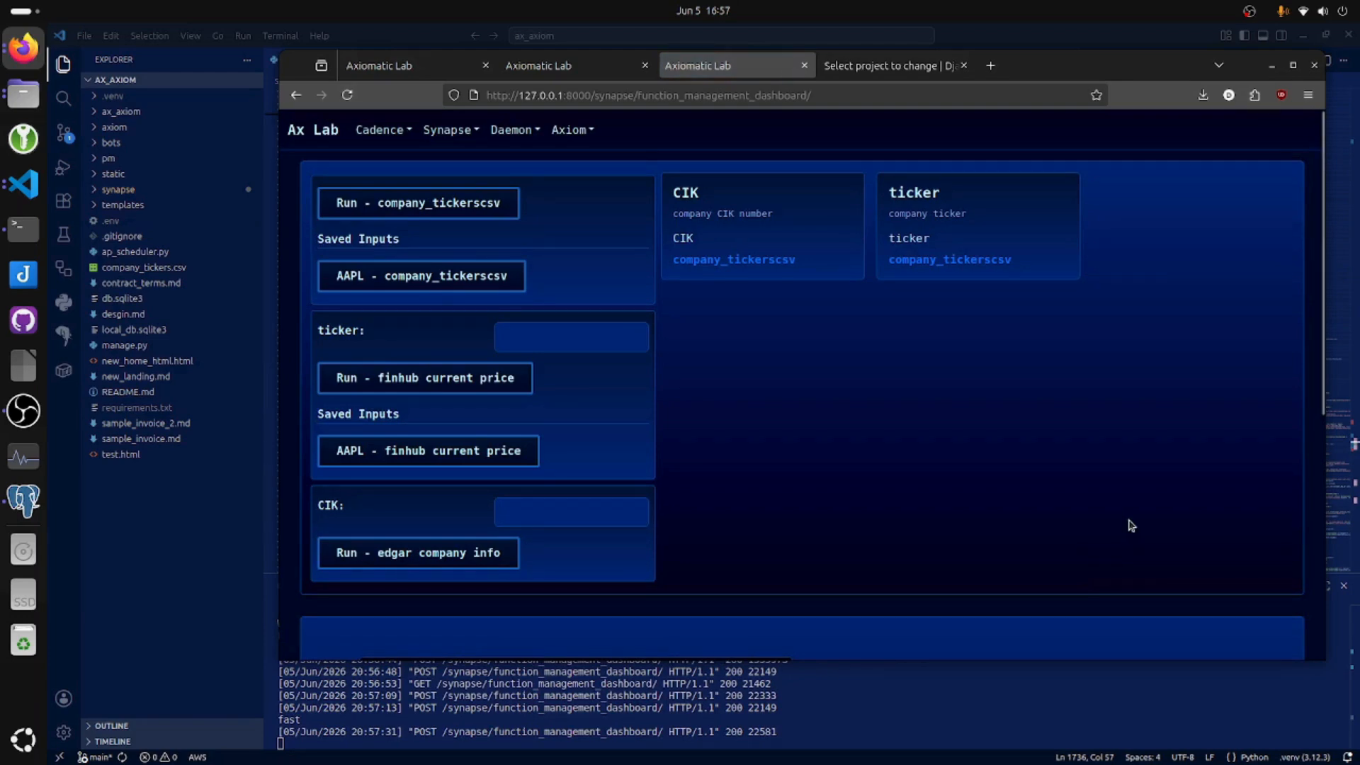
scroll(1131, 515, "down", 5)
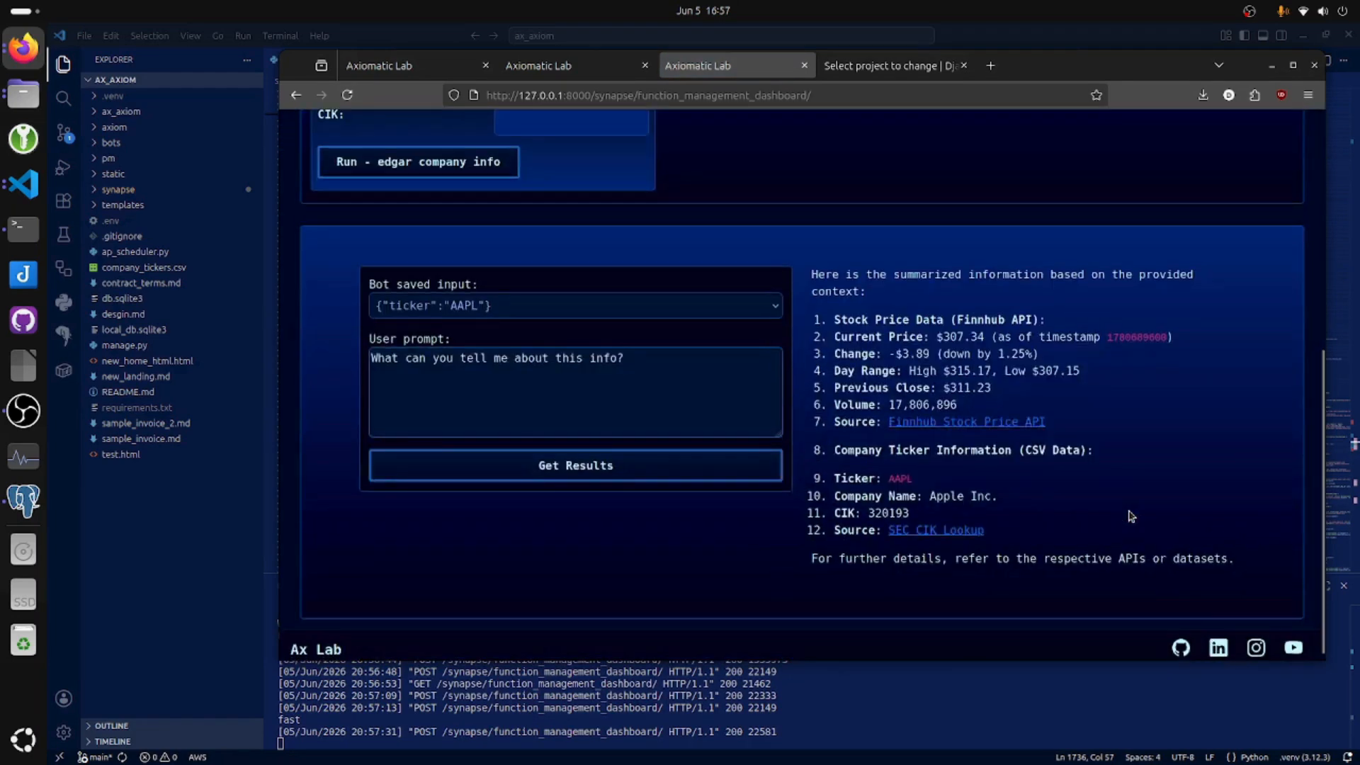